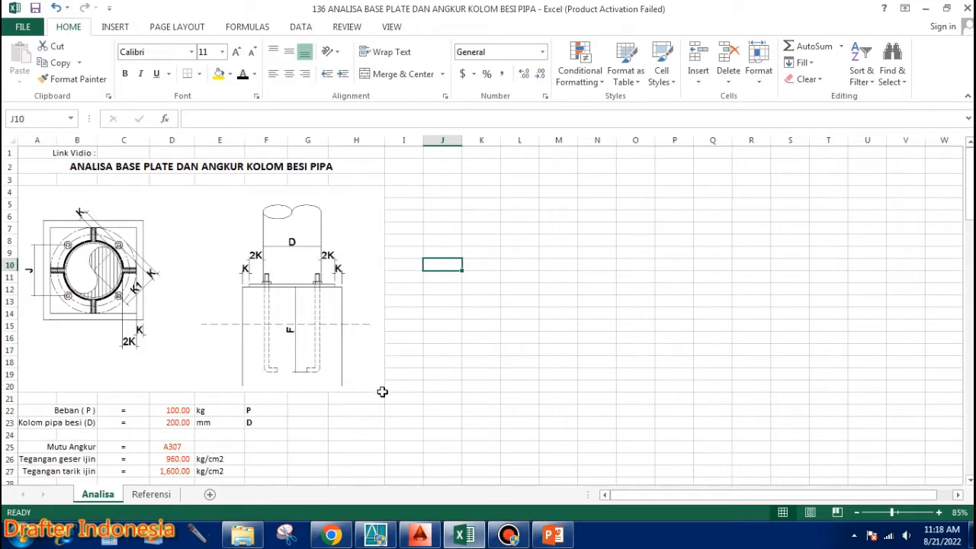
Set the load (Beban P) in the analysis inputs to 1000 kg
scroll(382, 387, "down", 1)
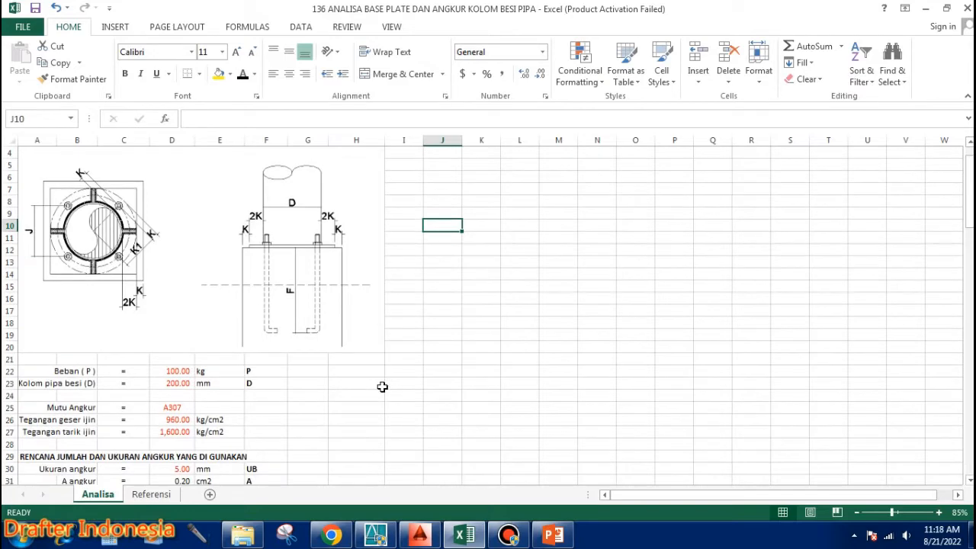
scroll(384, 385, "down", 1)
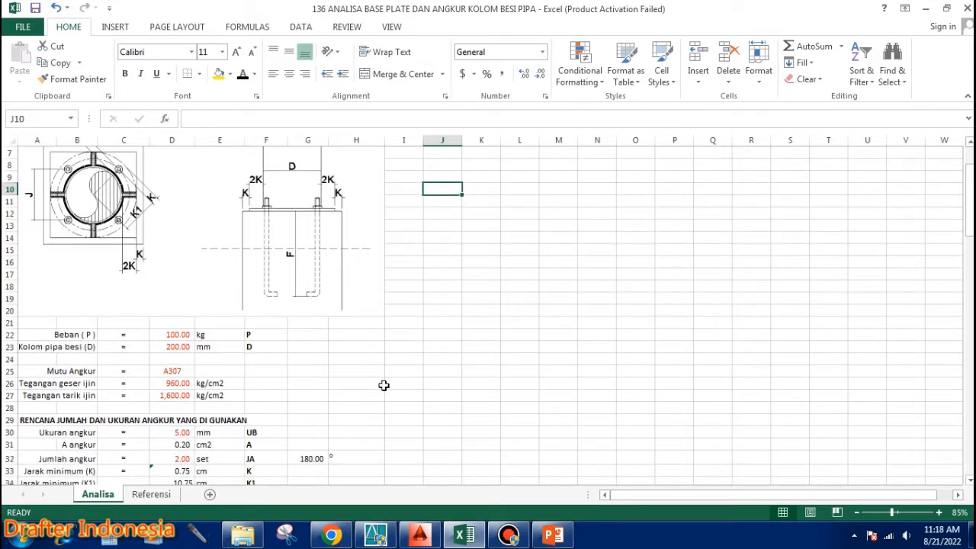
left_click(175, 334)
scroll(290, 343, "up", 2)
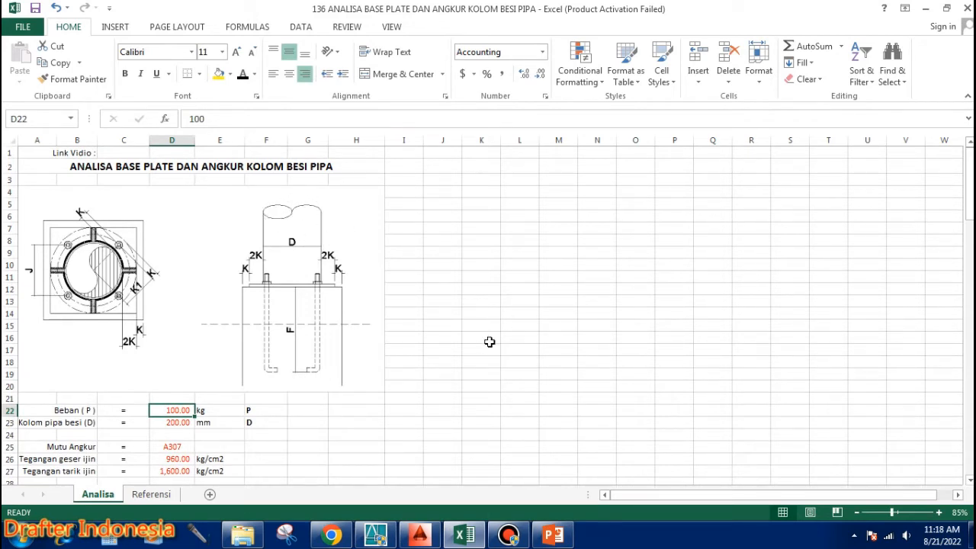
type("1")
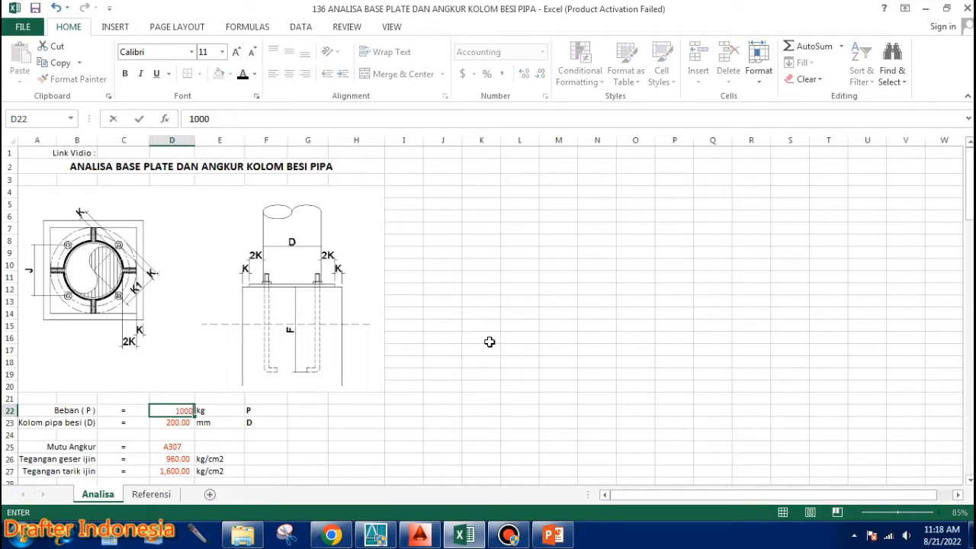
key("Return")
Set the load (Beban P) to 2000 kg and the pipe column diameter (D) to 100 mm
key("Up")
type("2")
key("Return")
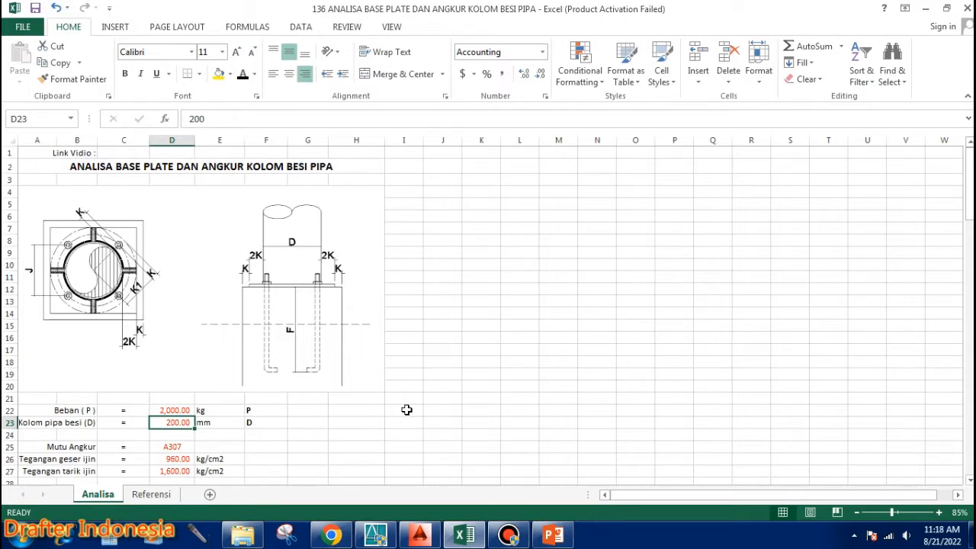
type("100")
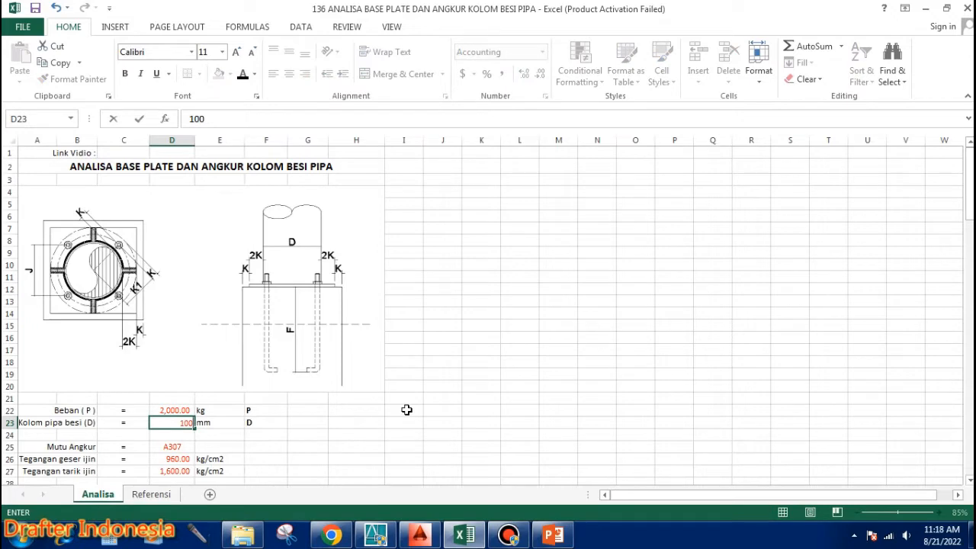
key("Return")
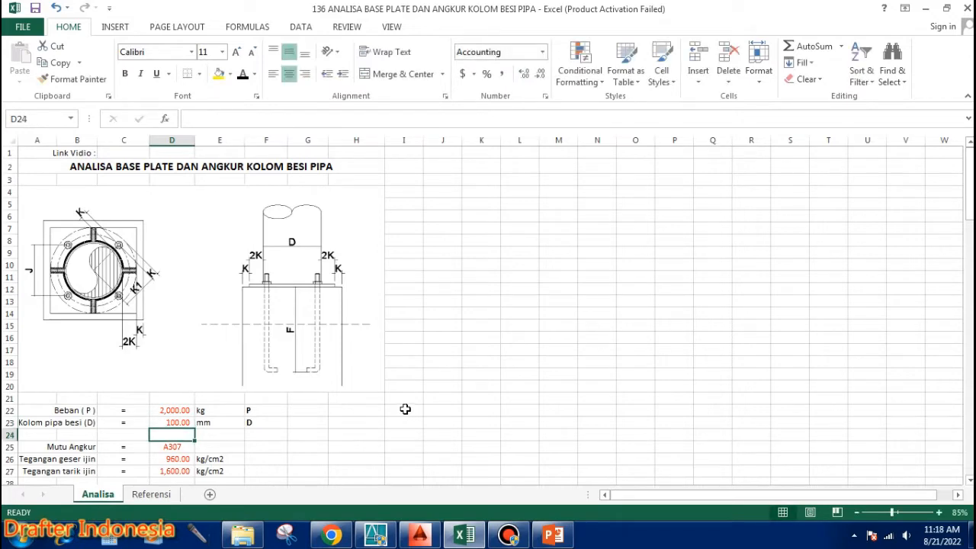
Compare the anchor grade and its allowable shear and tensile stresses with the bolt grade table on the Referensi sheet
scroll(406, 410, "down", 2)
scroll(126, 387, "up", 3)
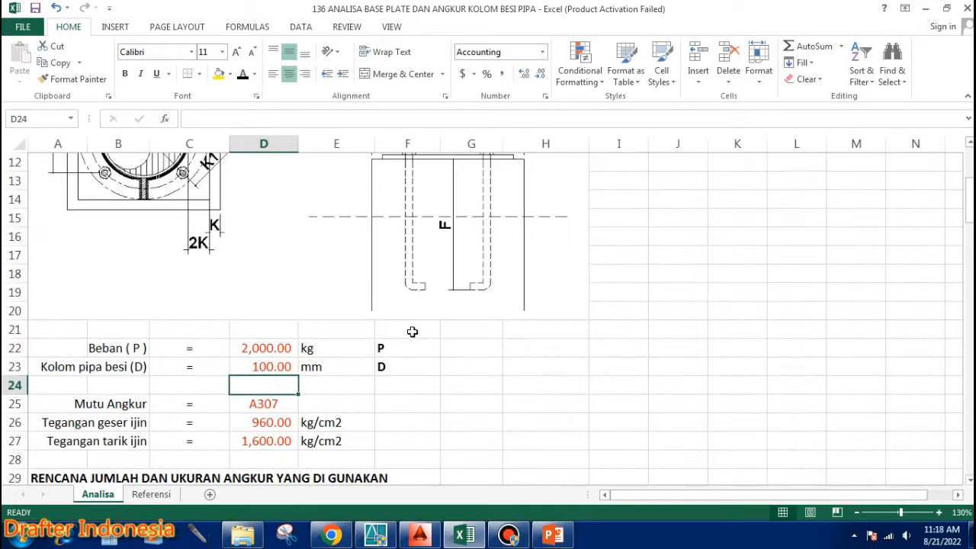
scroll(411, 331, "down", 2)
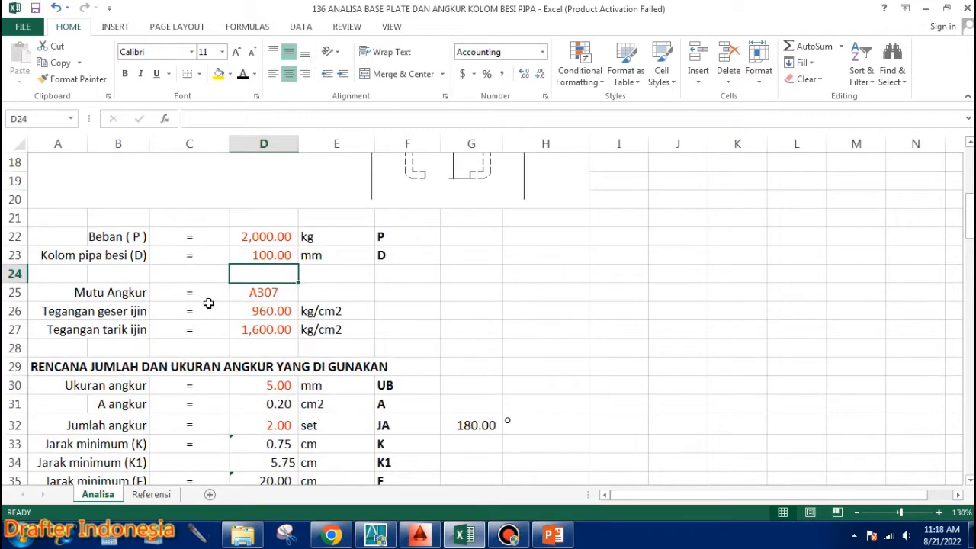
scroll(208, 304, "up", 1)
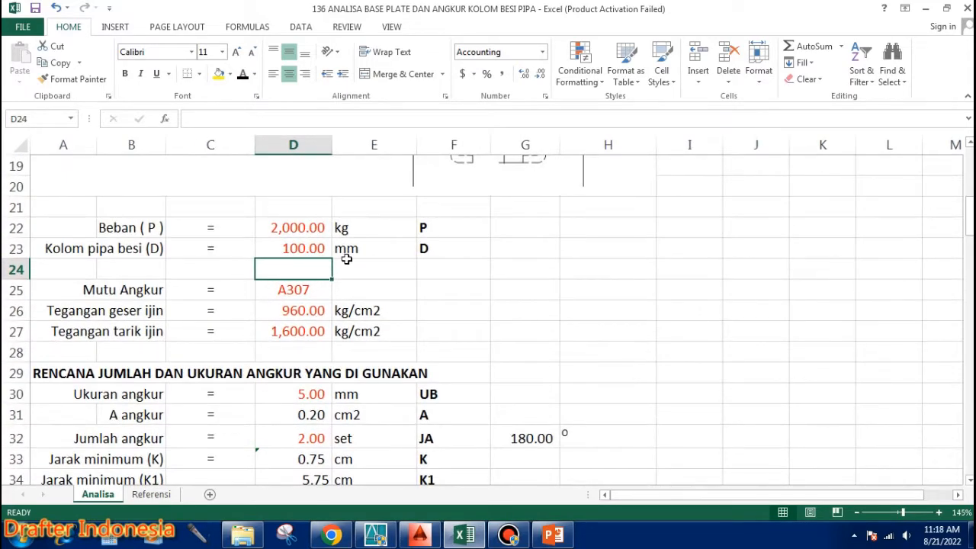
left_click(151, 494)
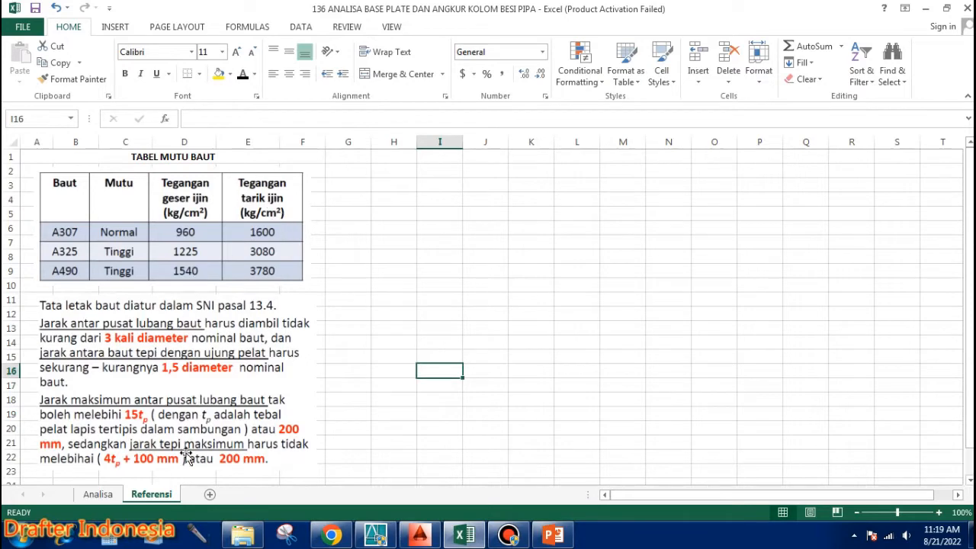
left_click(99, 494)
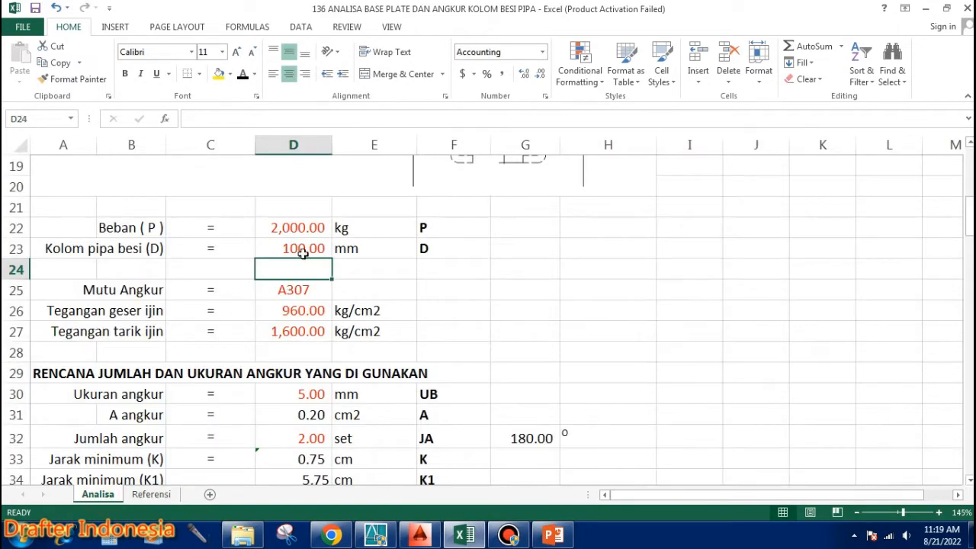
left_click(307, 288)
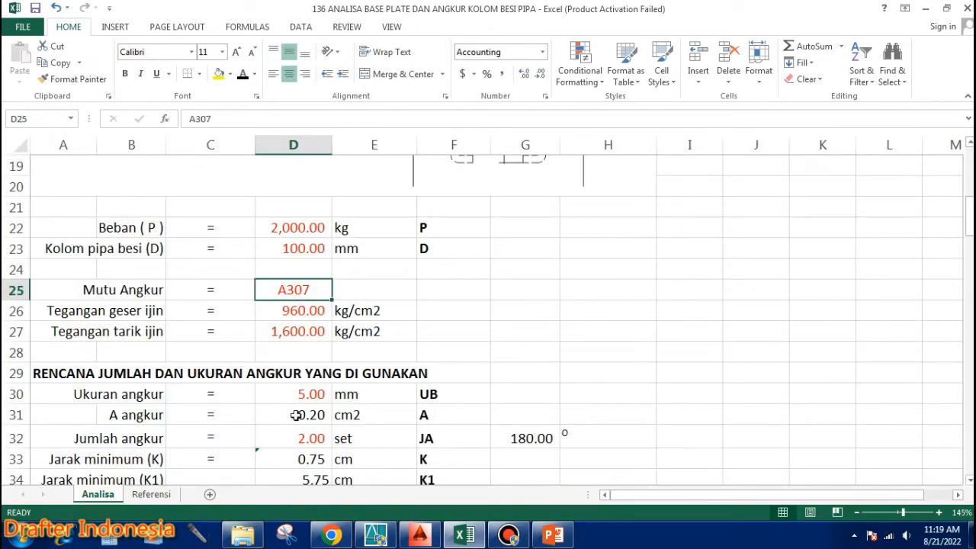
left_click(151, 495)
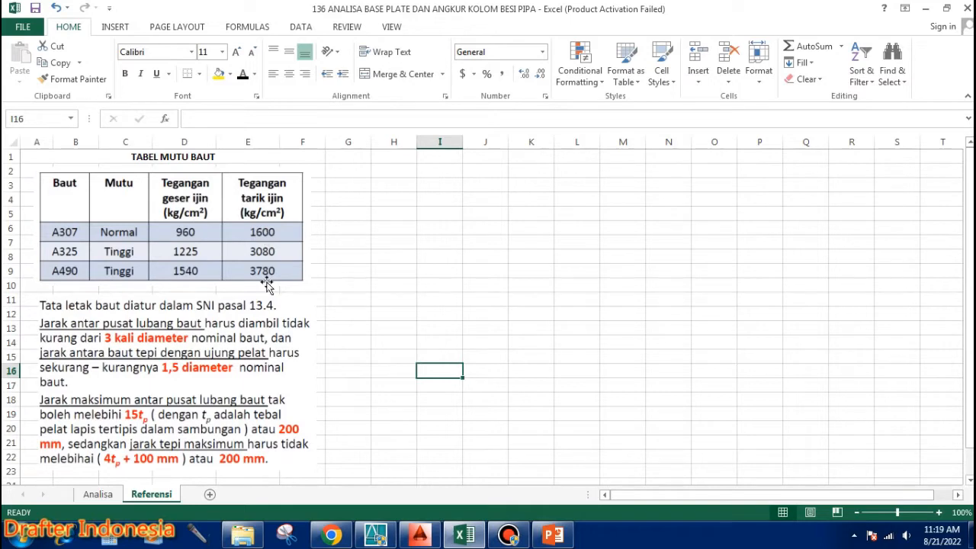
left_click(97, 494)
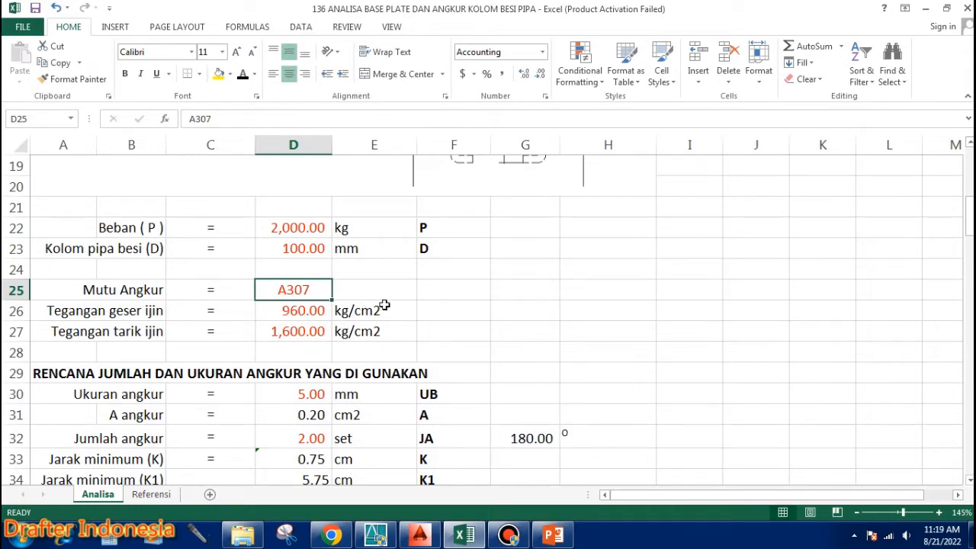
Set the anchor size (Ukuran angkur) to 6 mm and inspect the anchor area formula without altering it
scroll(472, 282, "down", 2)
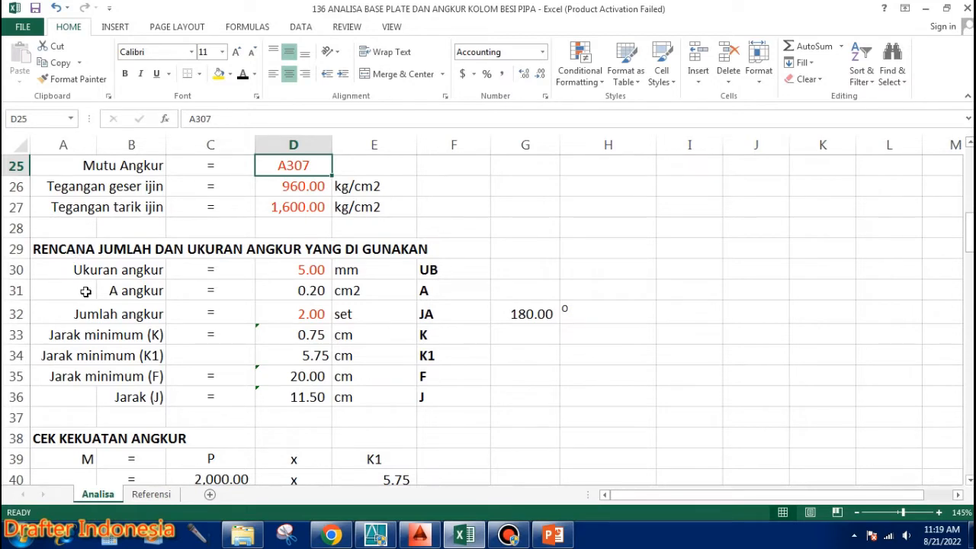
left_click(317, 270)
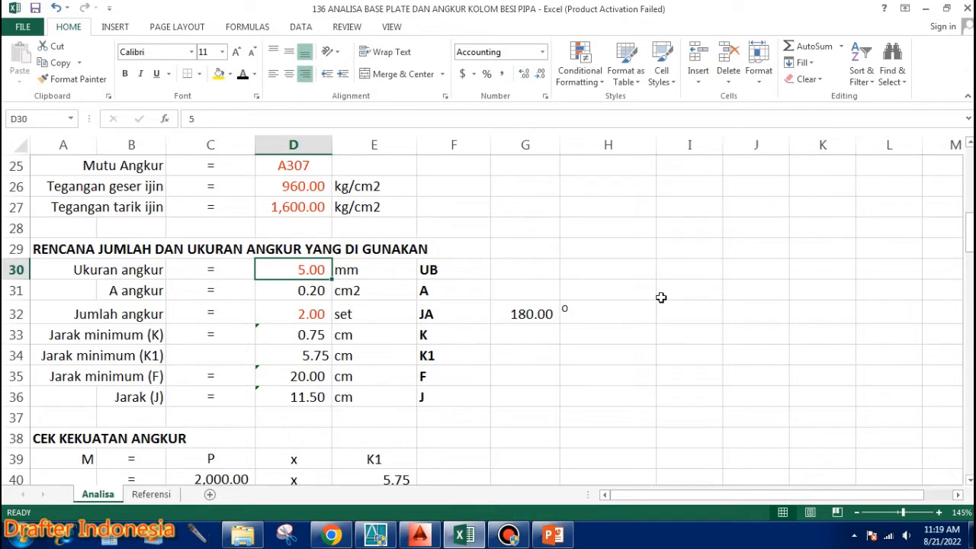
type("6")
key("Return")
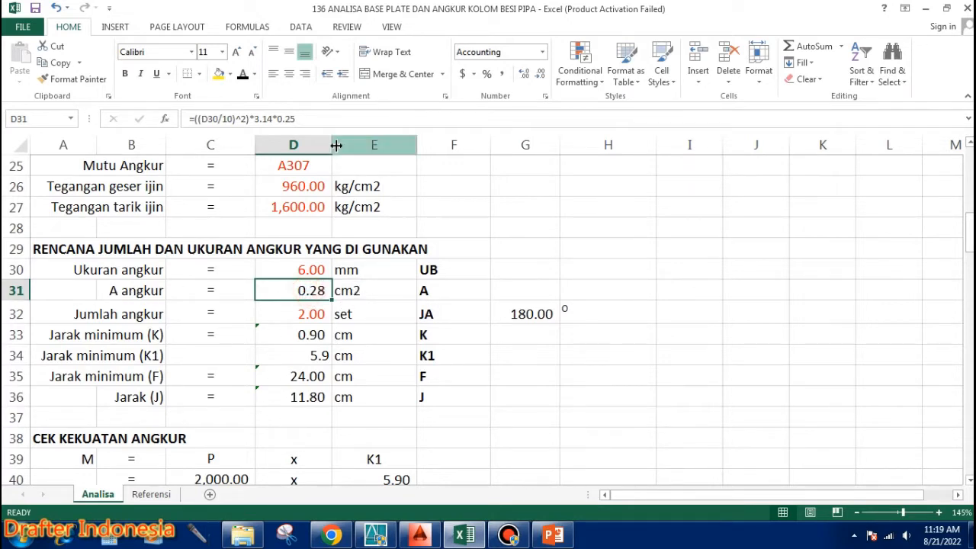
double_click(314, 290)
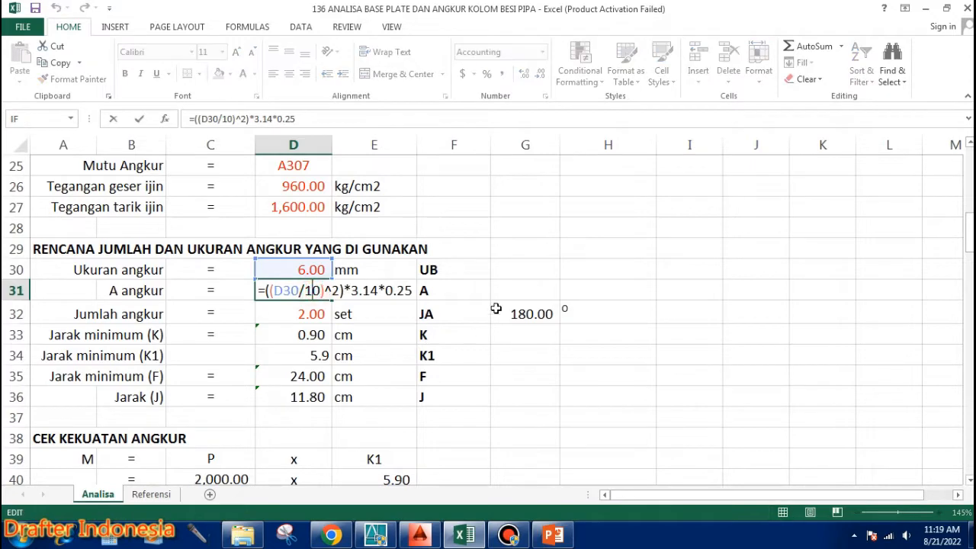
key("Escape")
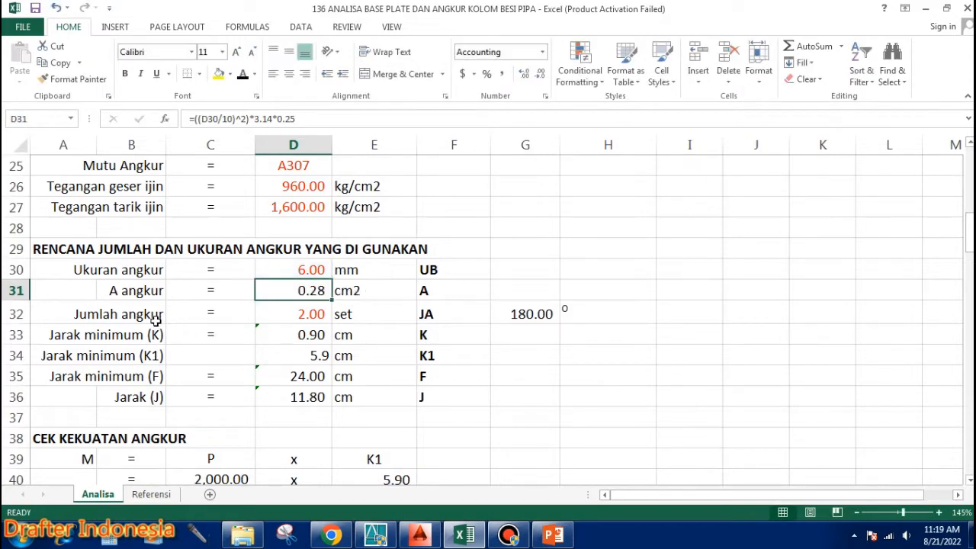
Set the number of anchors (Jumlah angkur) to 4 and check the anchor angle formula against the base plate drawing
scroll(153, 305, "down", 1)
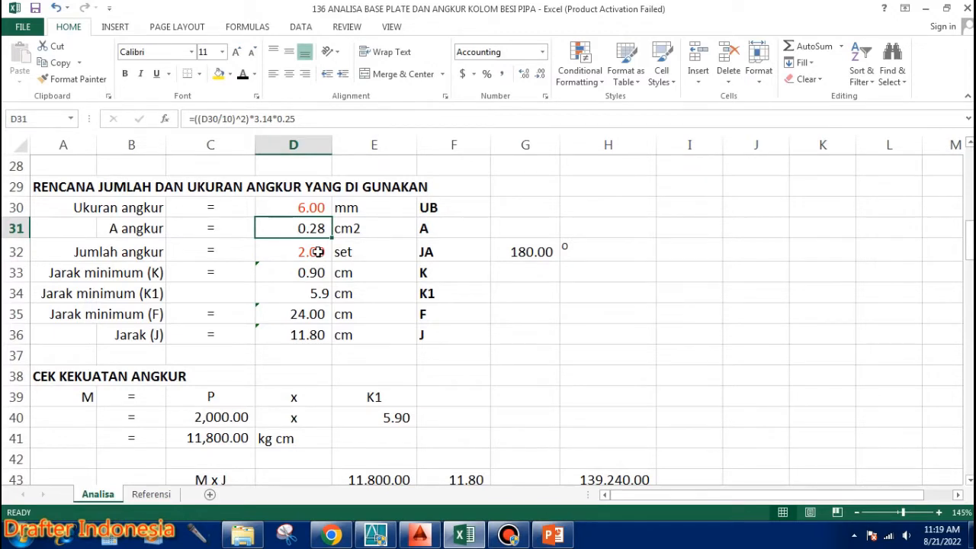
left_click(317, 251)
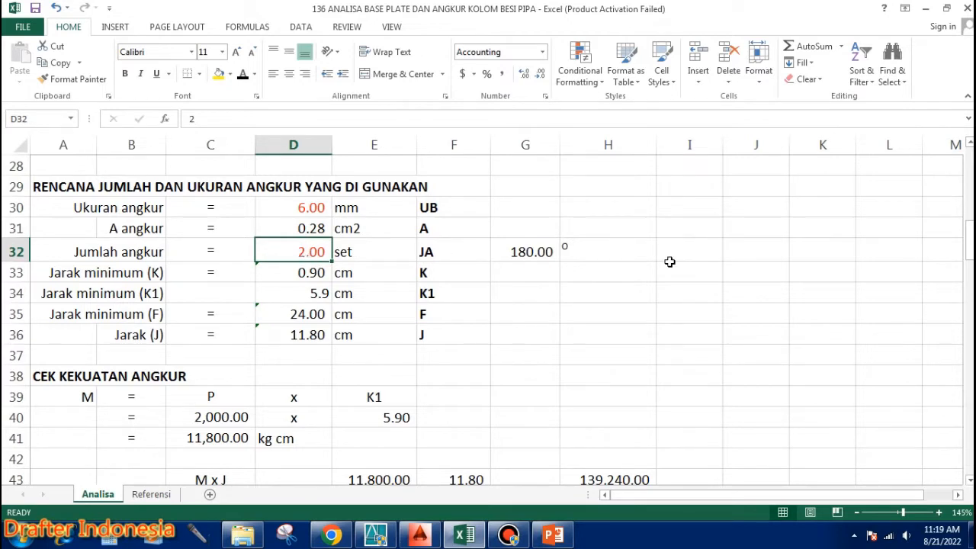
type("4")
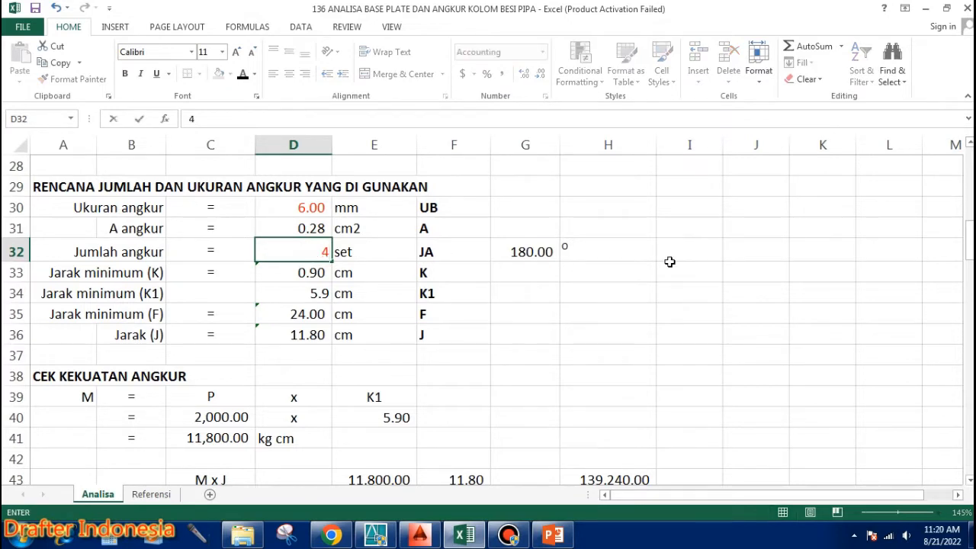
key("Return")
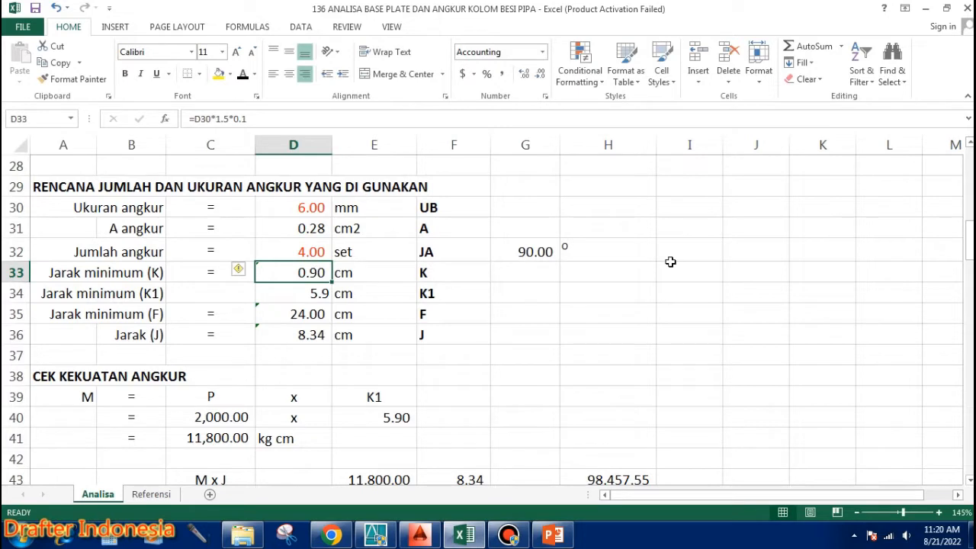
left_click(540, 252)
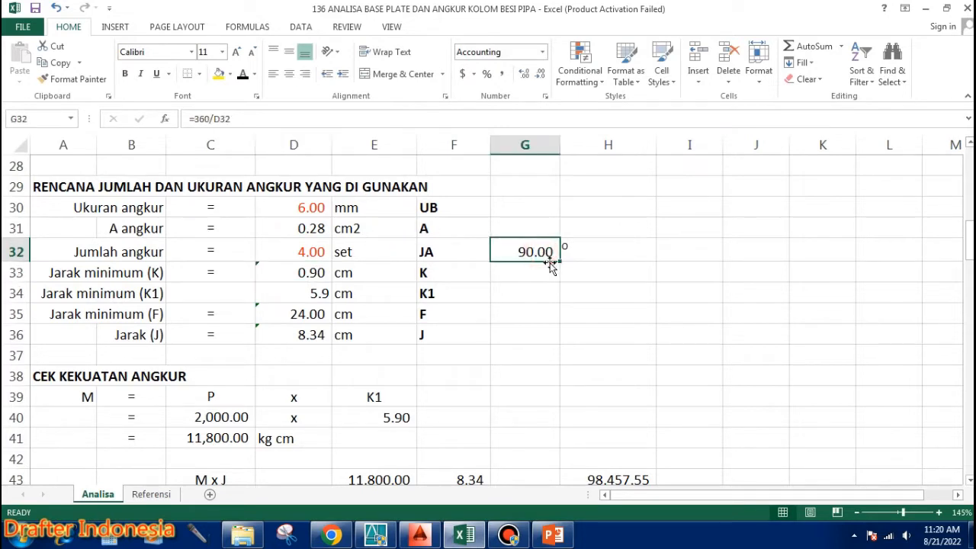
scroll(536, 270, "up", 7)
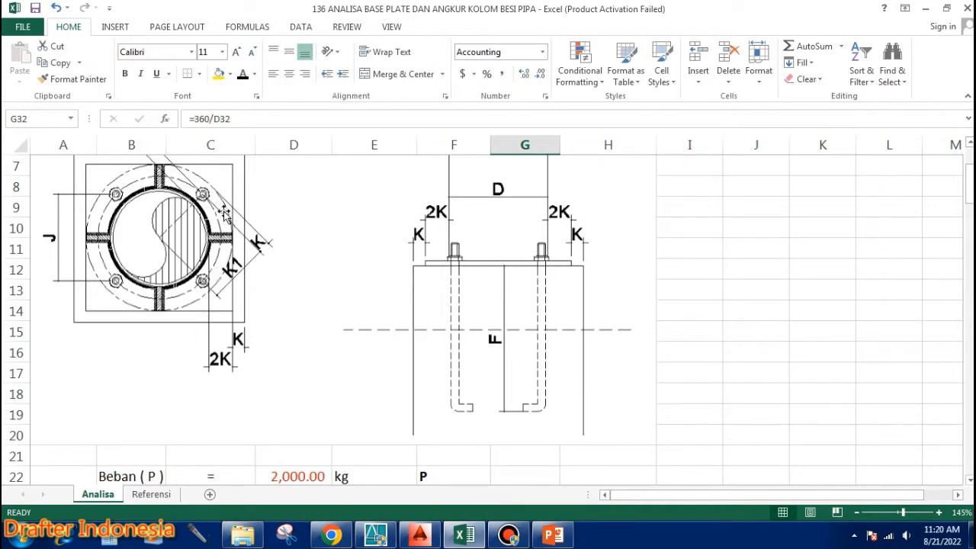
Try anchor counts of 2 and 6 sets in the Jumlah angkur cell
scroll(404, 242, "down", 6)
left_click(314, 315)
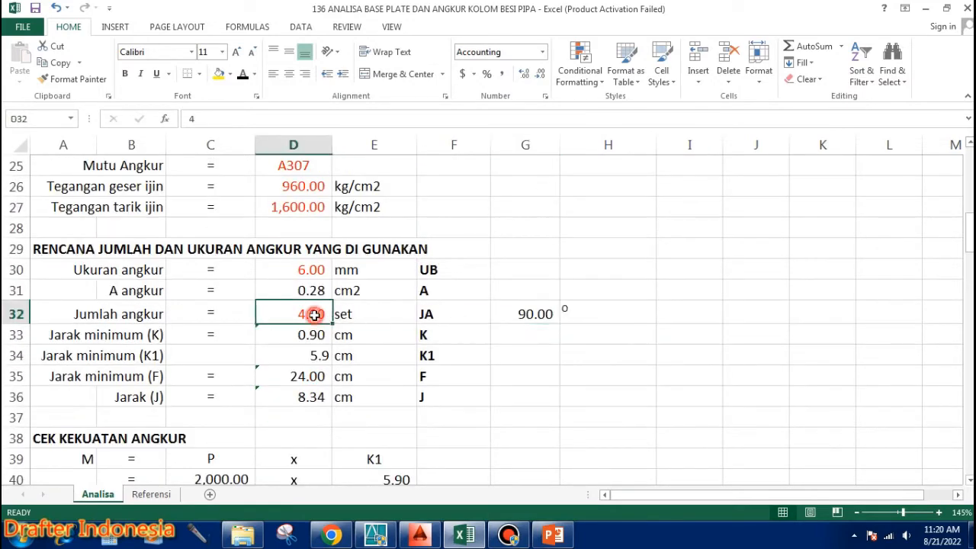
type("2")
key("Return")
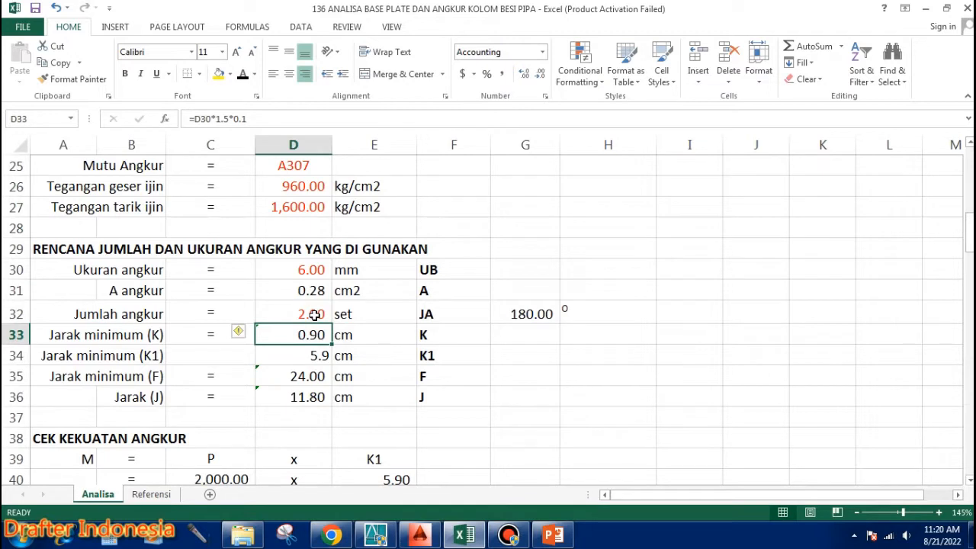
left_click(314, 314)
type("6+")
key("Return")
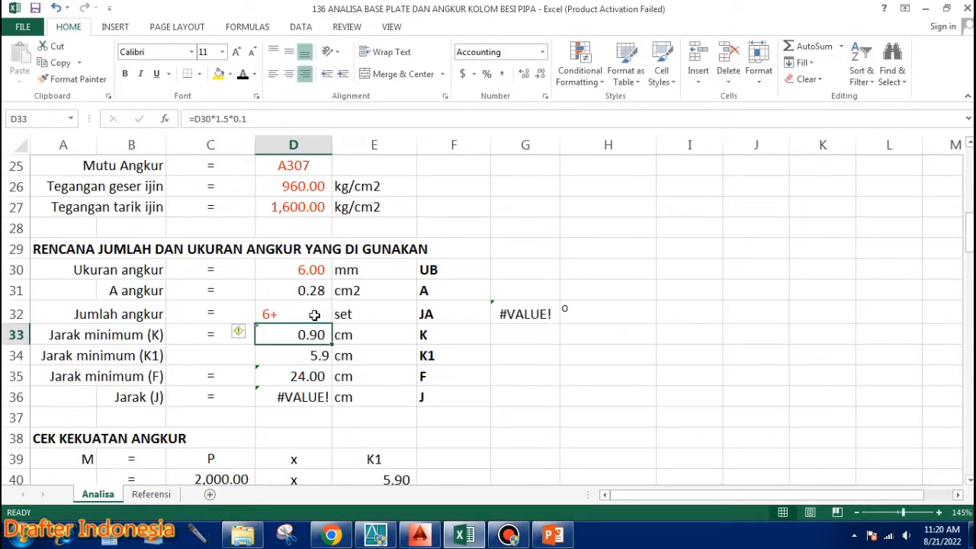
left_click(314, 314)
type("6")
key("Return")
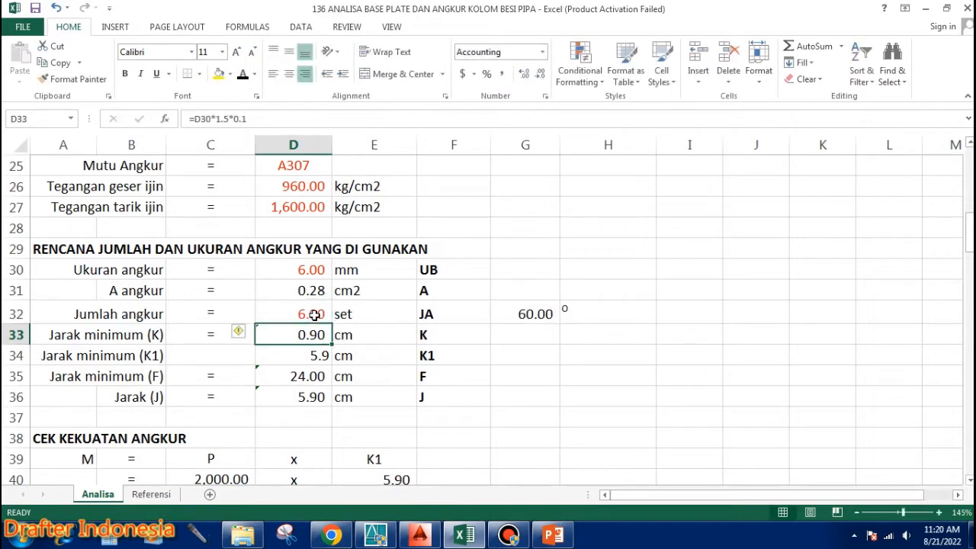
Return the number of anchors (Jumlah angkur) to 4 sets
left_click(314, 314)
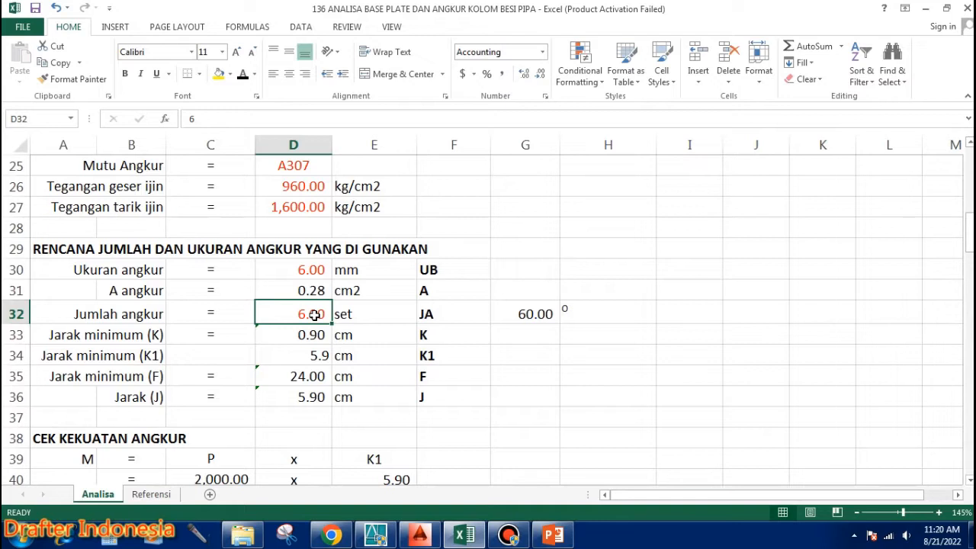
type("4")
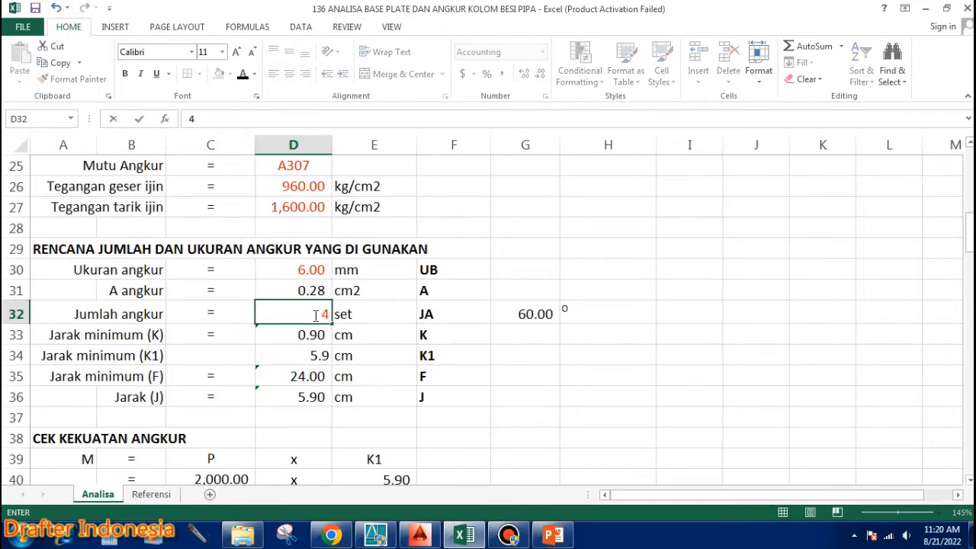
key("Return")
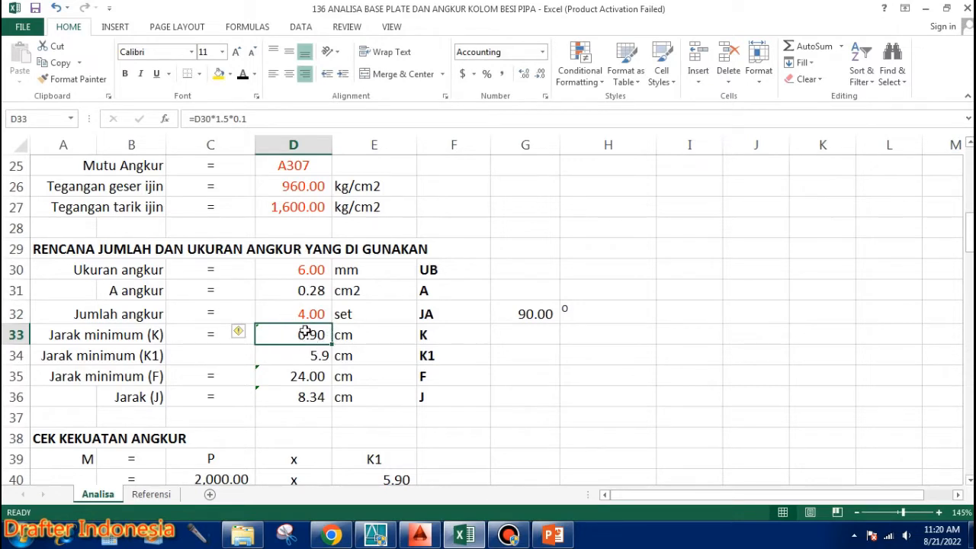
Inspect the formulas for minimum distances K, K1 and F and for distance J in D33:D36 without altering them
double_click(311, 334)
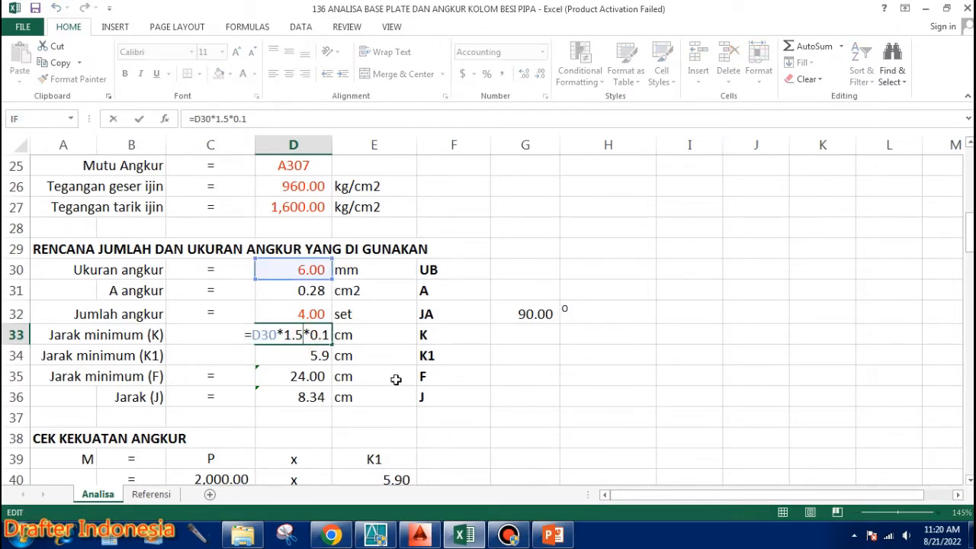
key("ctrl+Return")
double_click(312, 355)
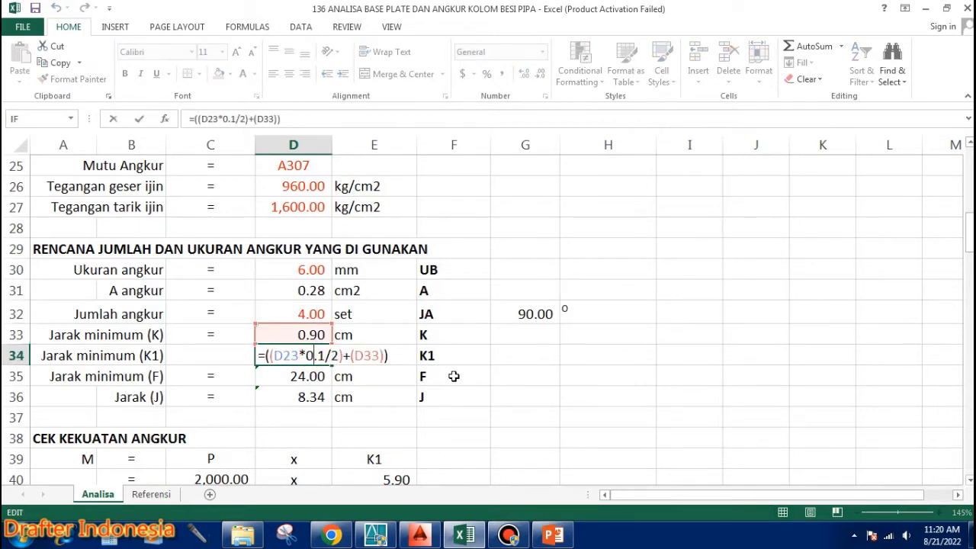
key("ctrl+Return")
double_click(308, 375)
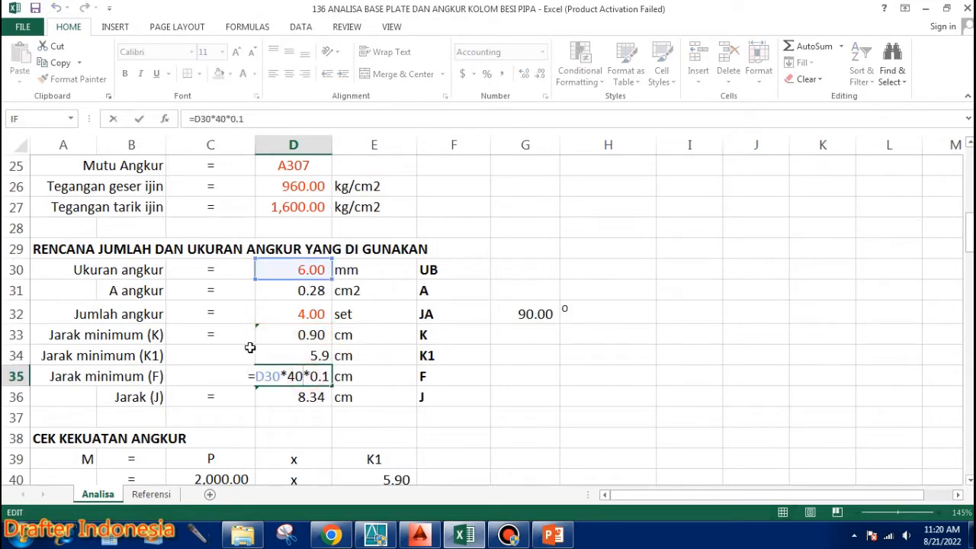
key("ctrl+Return")
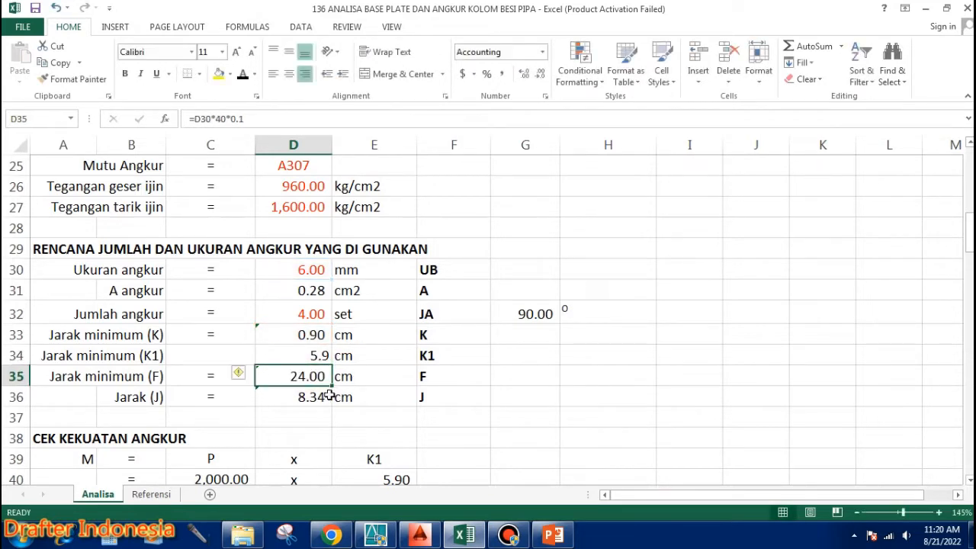
double_click(325, 396)
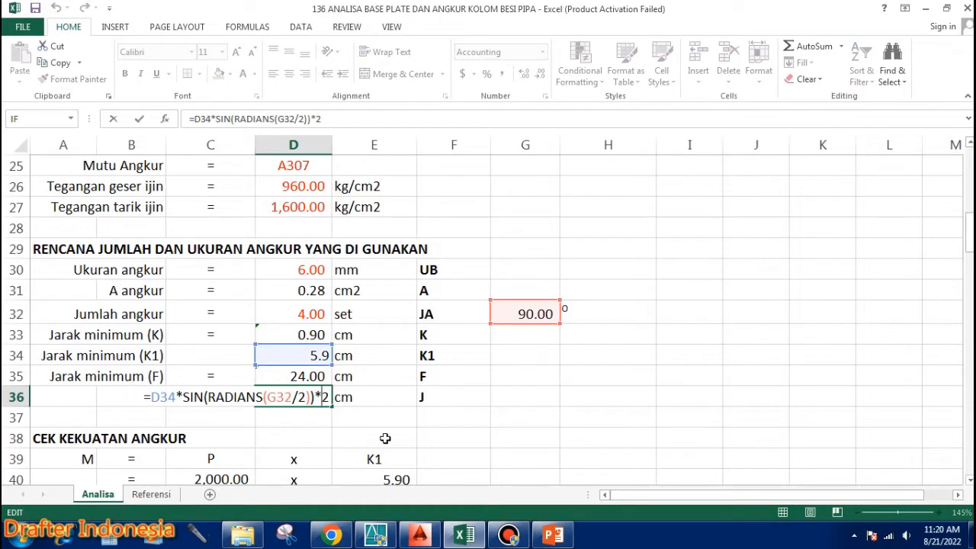
key("ctrl+Return")
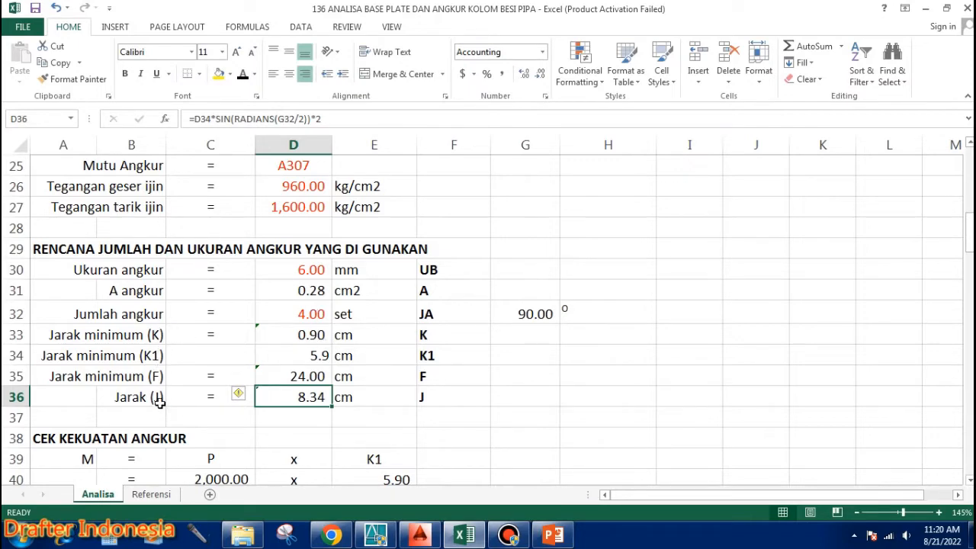
Compare the distances K, K1, F and J with the base plate drawing and review the load, pipe and anchor inputs
scroll(176, 398, "up", 5)
scroll(176, 397, "up", 2)
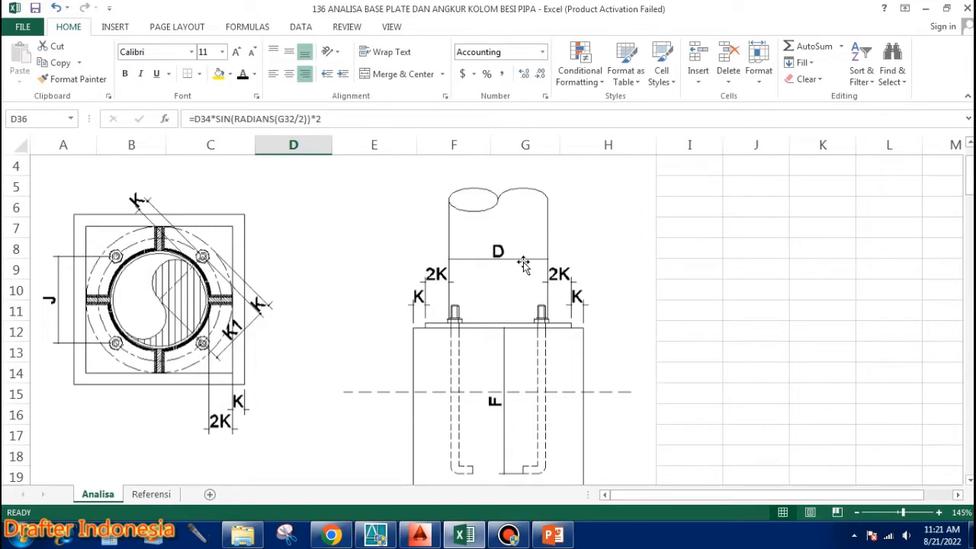
scroll(494, 336, "down", 6)
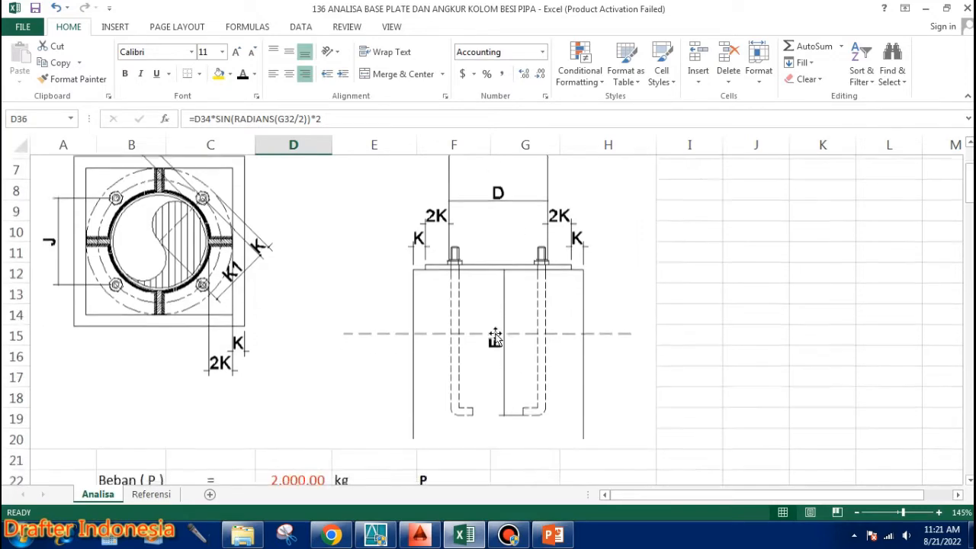
scroll(493, 328, "down", 3)
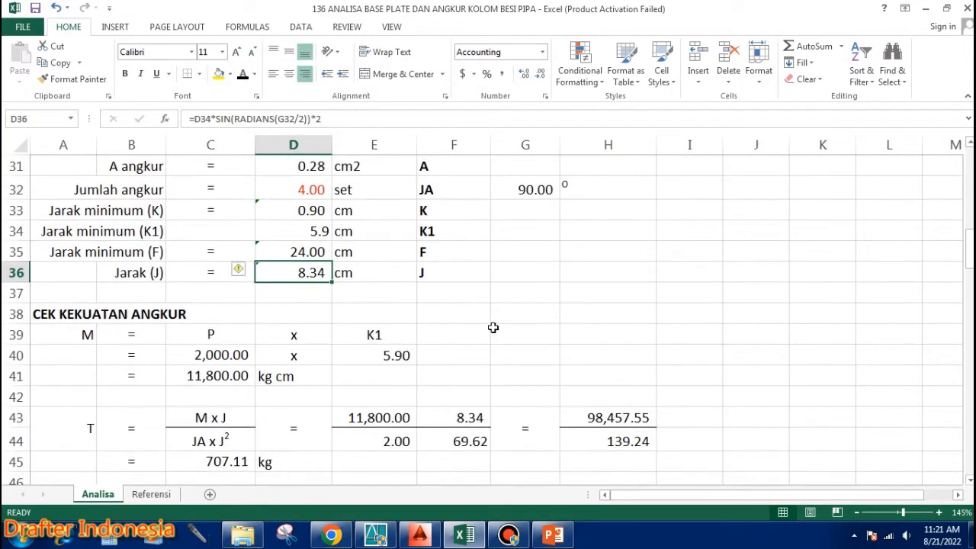
scroll(459, 318, "up", 1)
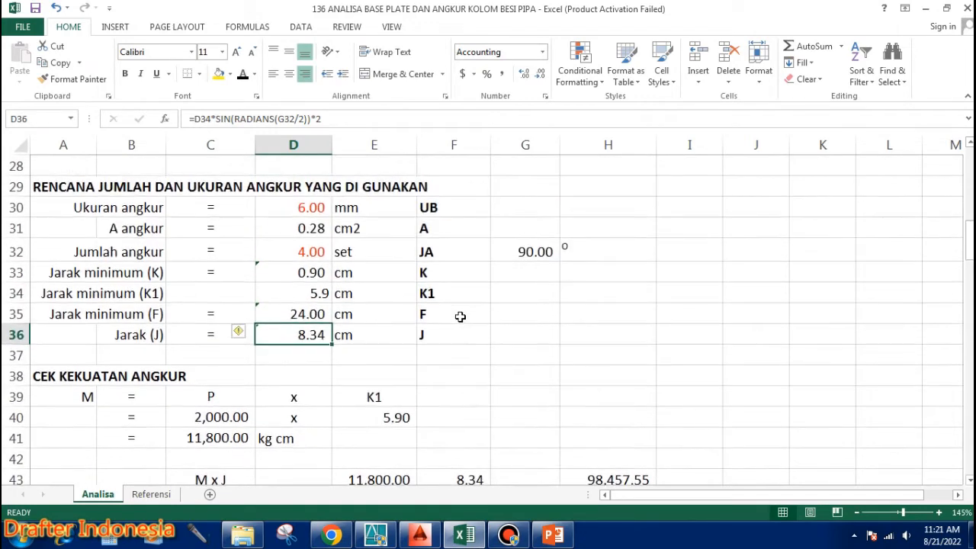
scroll(365, 265, "up", 3)
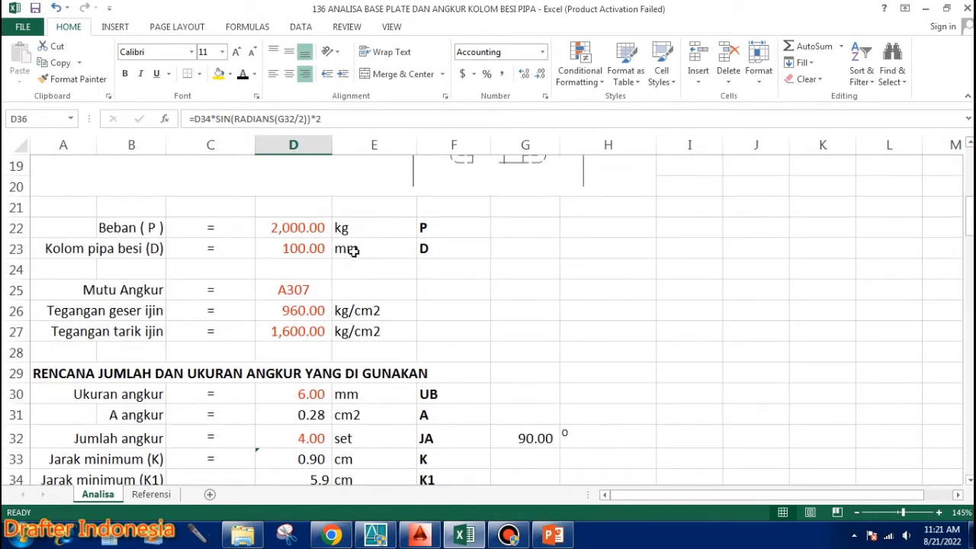
scroll(315, 208, "down", 1)
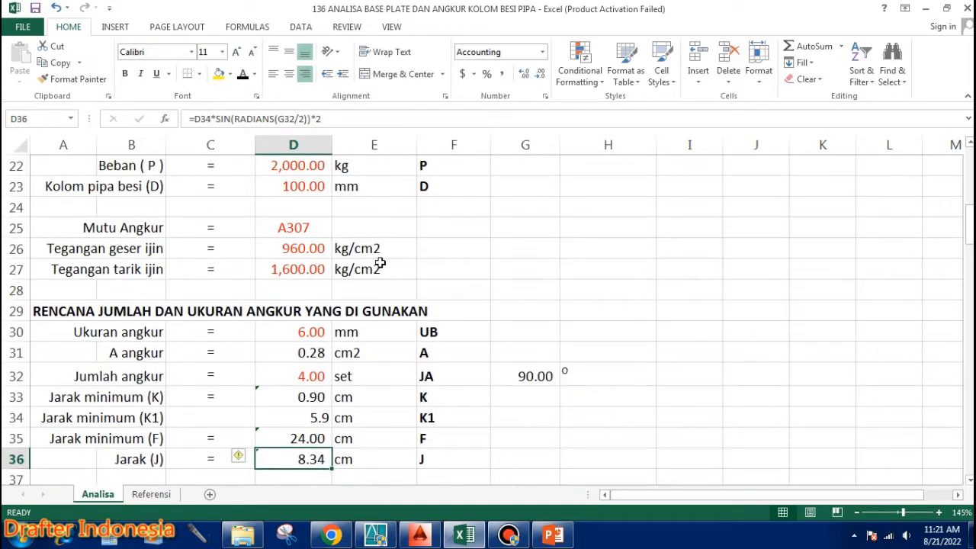
scroll(380, 263, "down", 2)
scroll(380, 262, "down", 1)
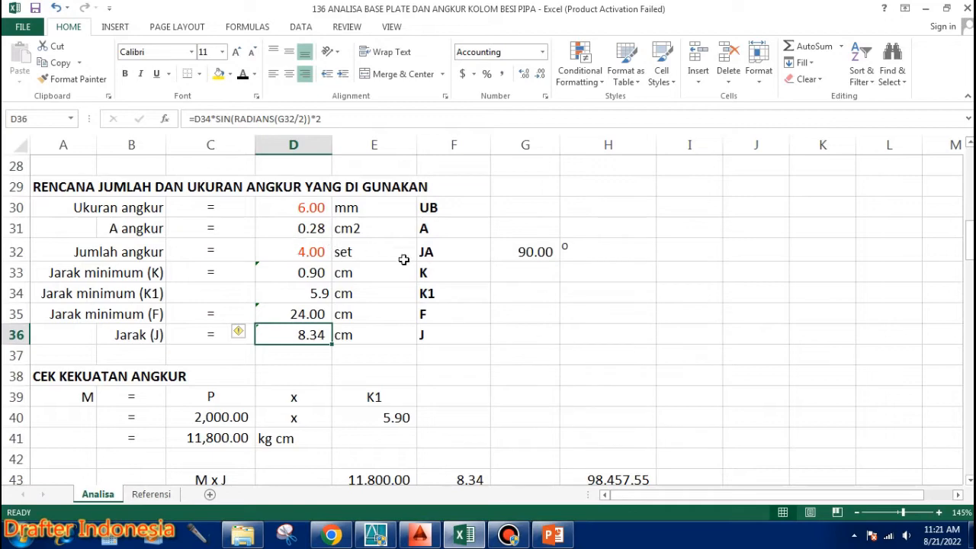
Inspect the moment M calculation under CEK KEKUATAN ANGKUR, checking the formulas for P, K1 and their product
scroll(339, 259, "down", 2)
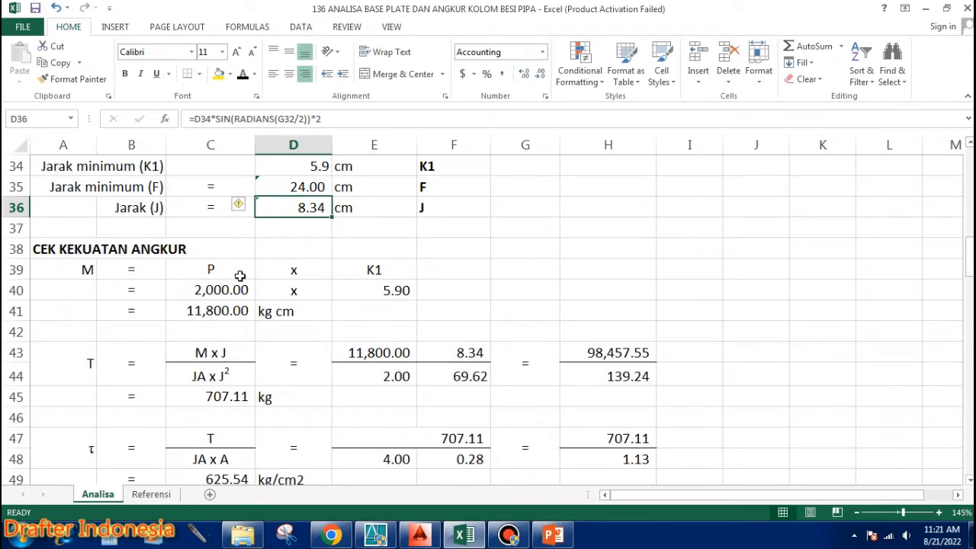
left_click(222, 290)
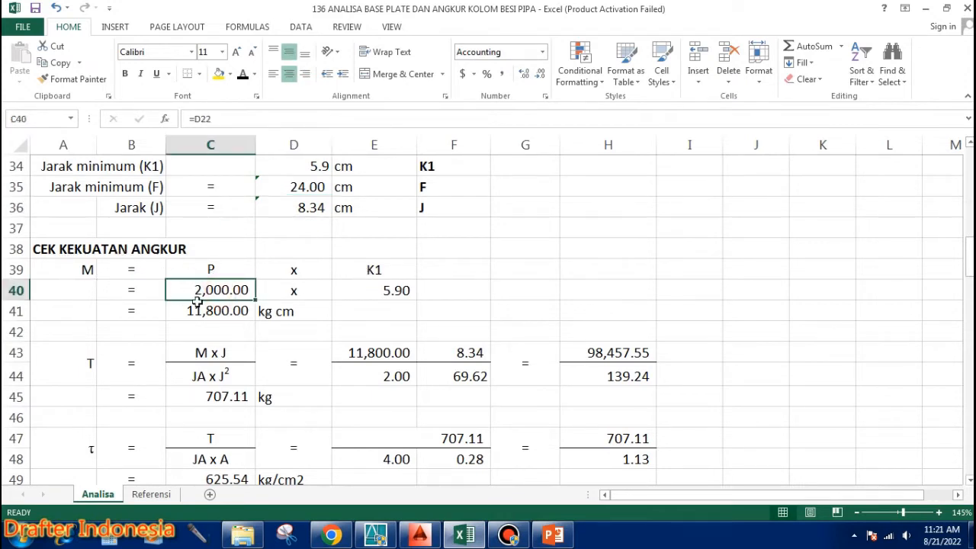
double_click(219, 288)
double_click(397, 292)
key("Escape")
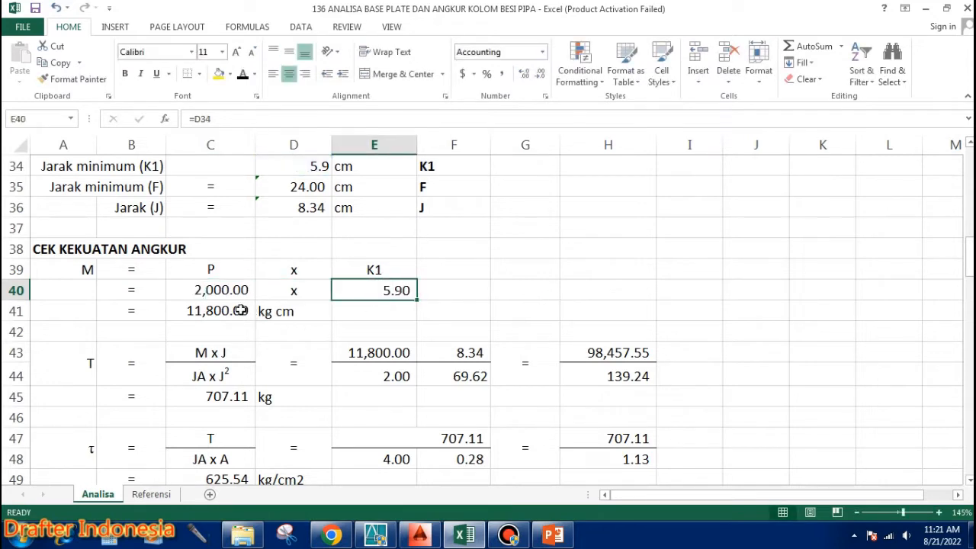
double_click(242, 311)
key("Escape")
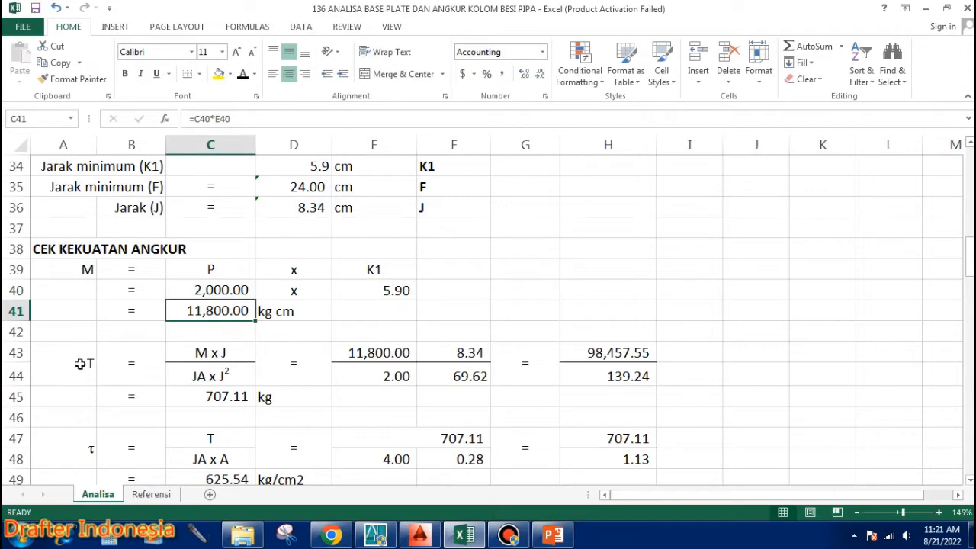
Check the cell references for M and J in the numerator of the T calculation, E43 and F43
scroll(427, 360, "down", 1)
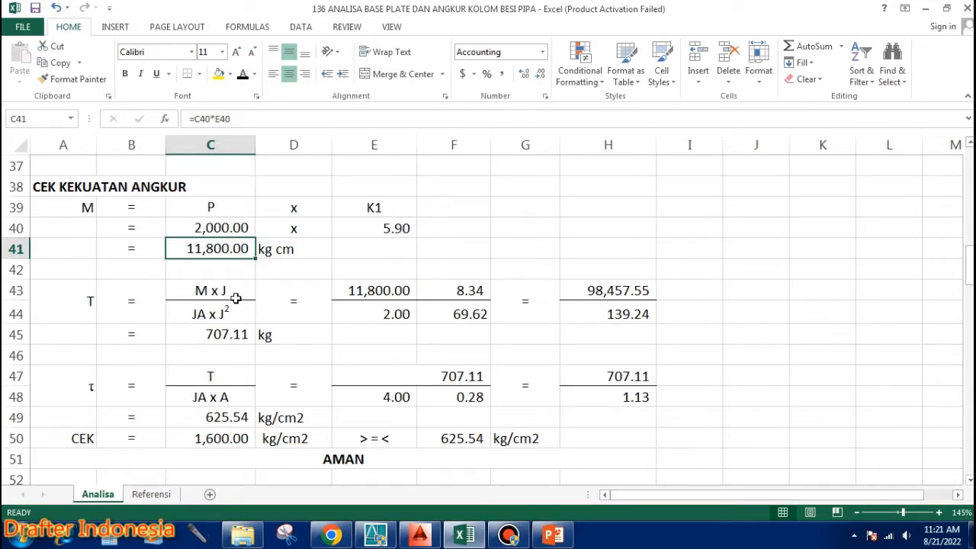
scroll(242, 317, "up", 6)
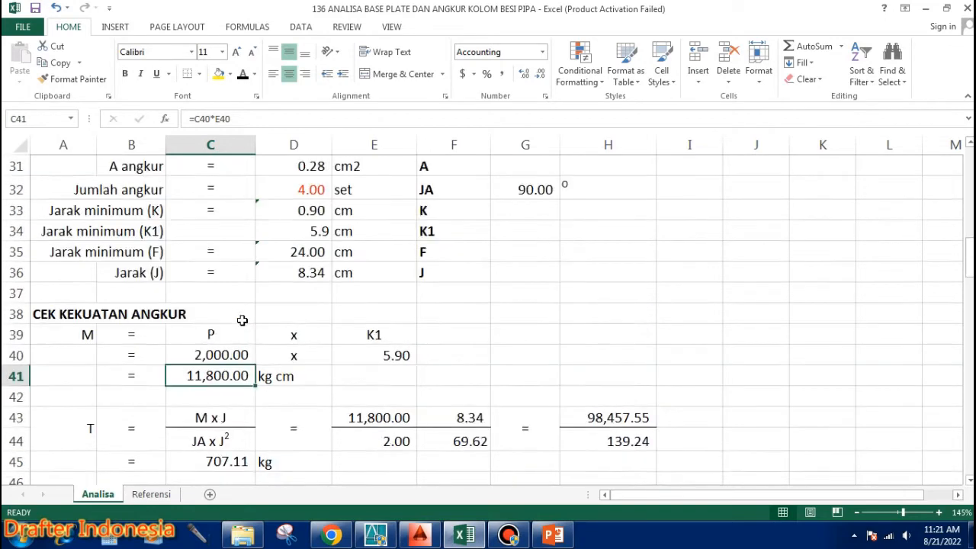
scroll(436, 255, "up", 1)
scroll(434, 356, "down", 7)
scroll(437, 372, "down", 1)
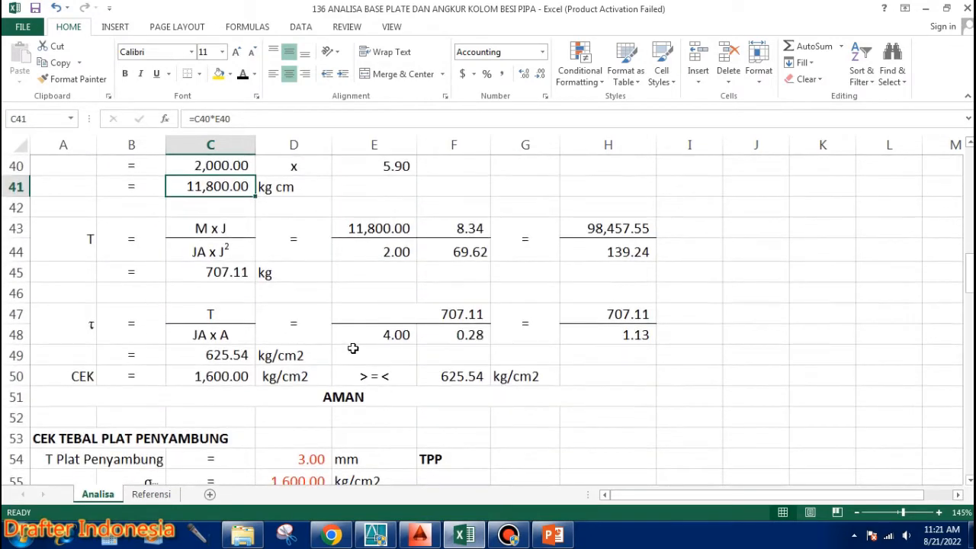
left_click(374, 228)
double_click(375, 229)
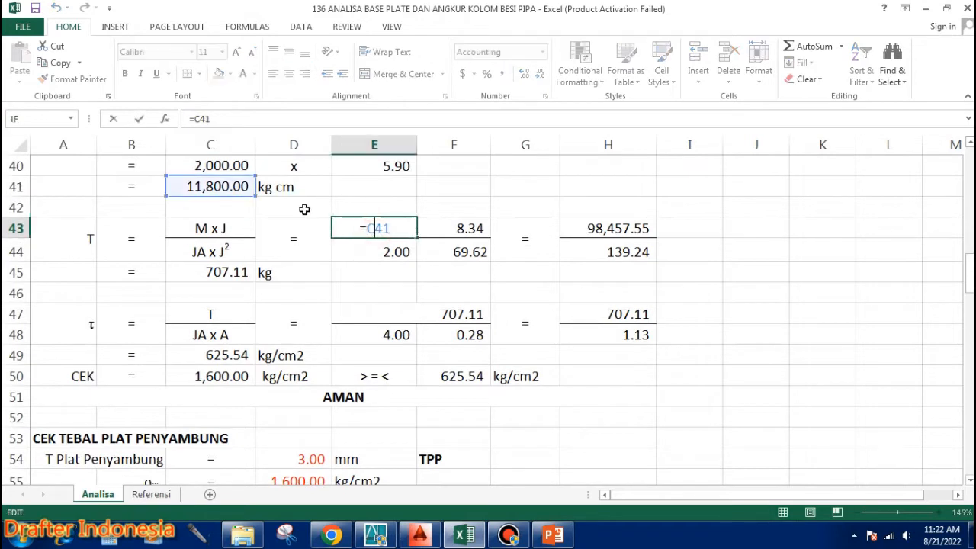
key("Escape")
left_click(461, 227)
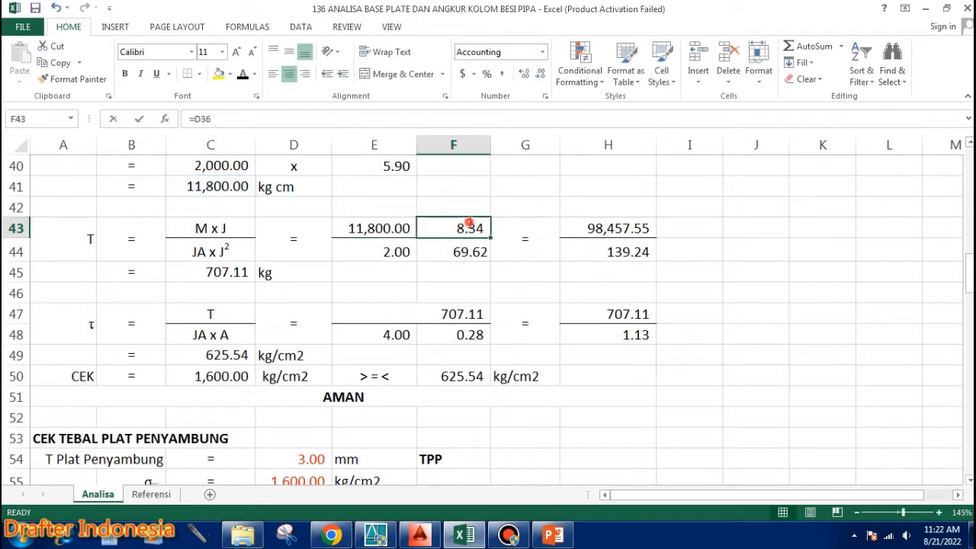
double_click(462, 228)
key("Escape")
Check the formulas for JA and J squared in the denominator of the T calculation, E44 and F44
double_click(389, 252)
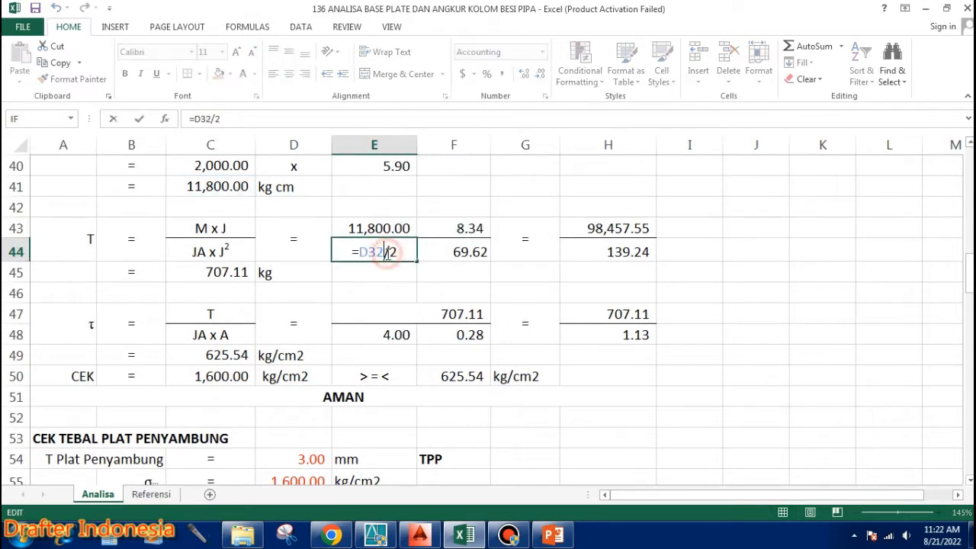
key("Escape")
left_click(472, 253)
double_click(473, 252)
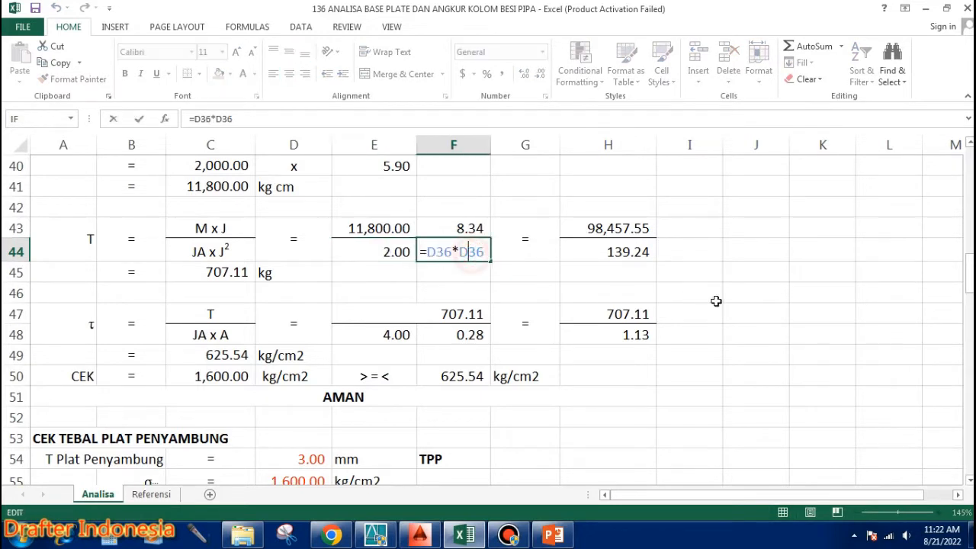
key("Escape")
Inspect the numerator and denominator product formulas in H43 and H44 and the resulting T formula in C45
left_click(632, 228)
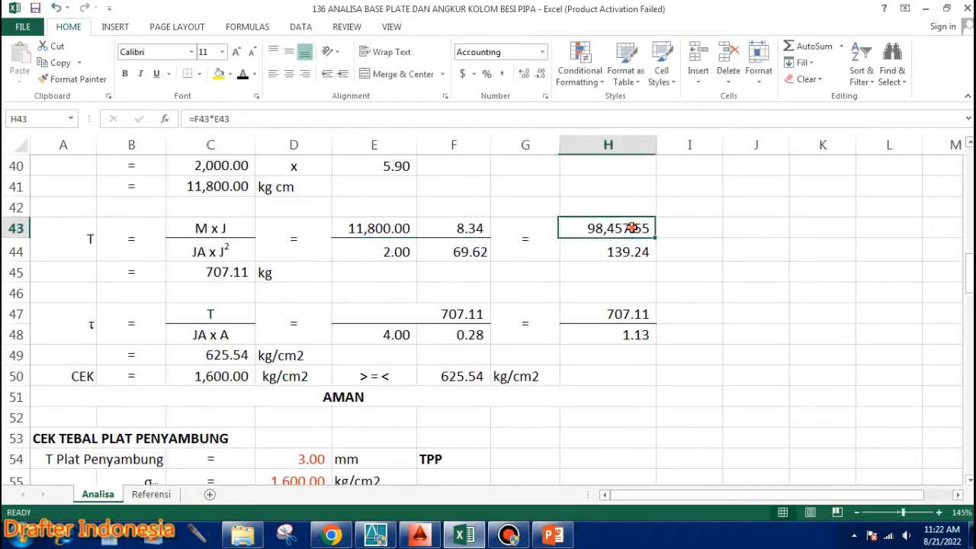
double_click(632, 228)
left_click(648, 251)
double_click(647, 251)
key("Escape")
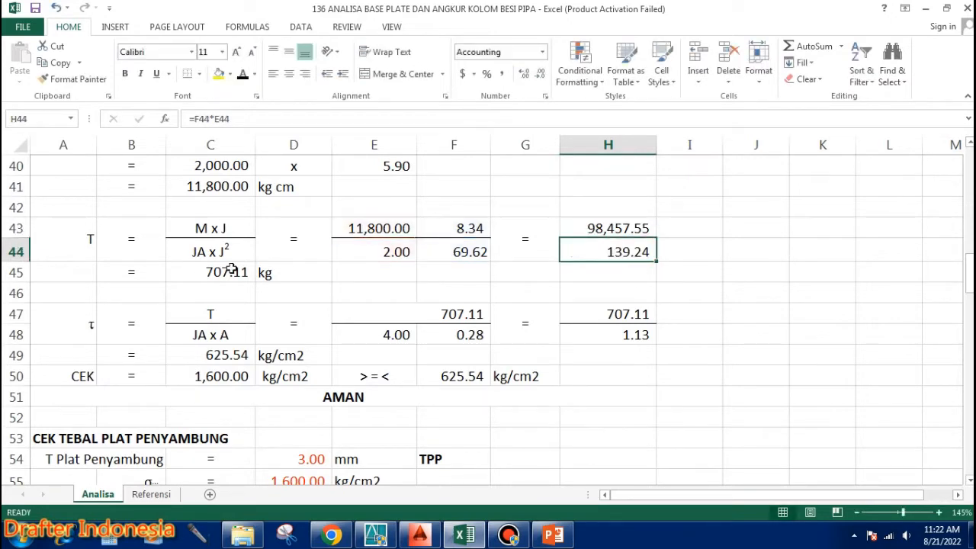
left_click(217, 272)
double_click(217, 272)
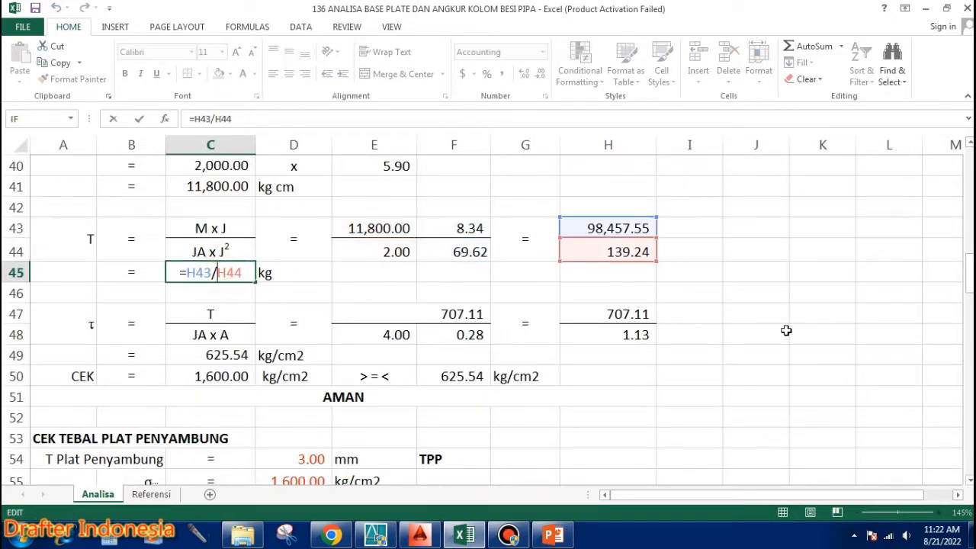
key("Escape")
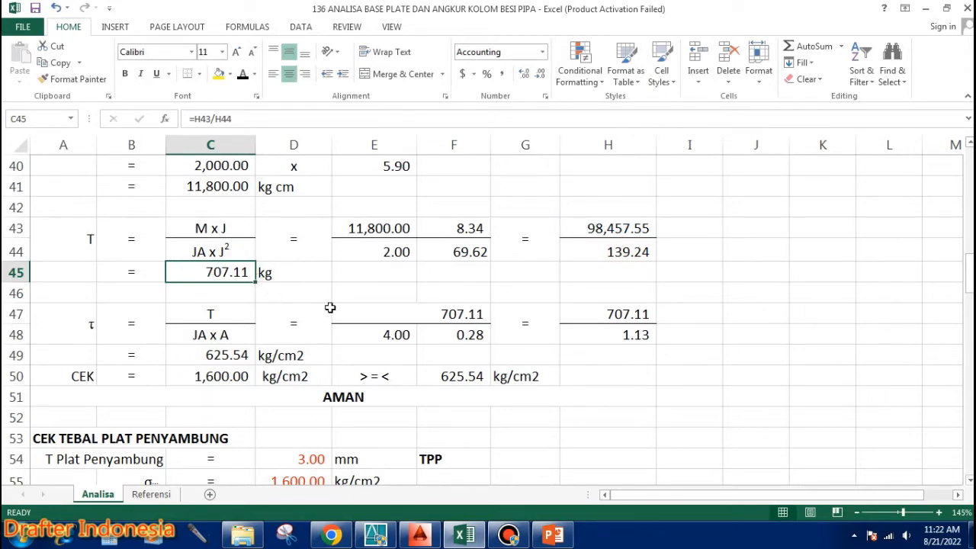
Check the cell references for T, JA and A in the τ calculation, E47, E48 and F48
scroll(79, 324, "down", 1)
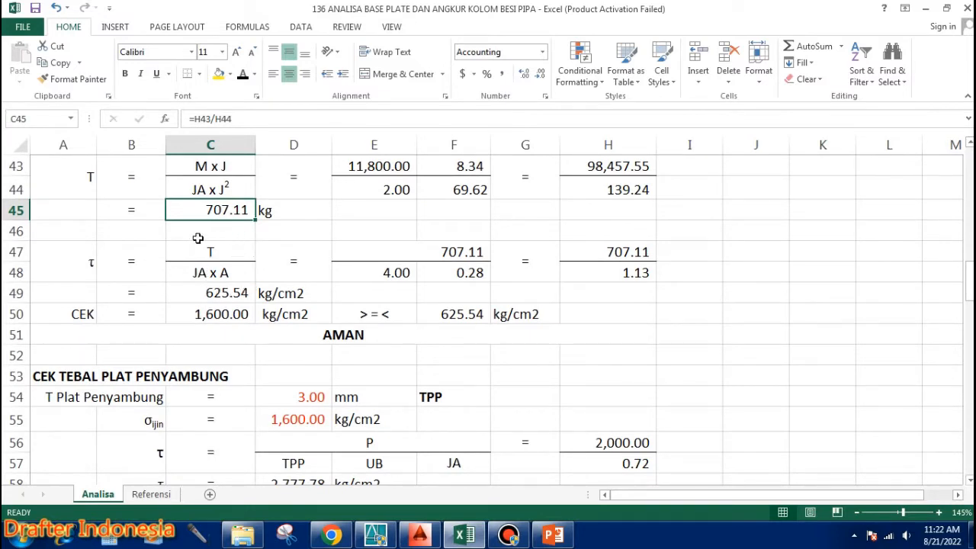
scroll(200, 263, "up", 4)
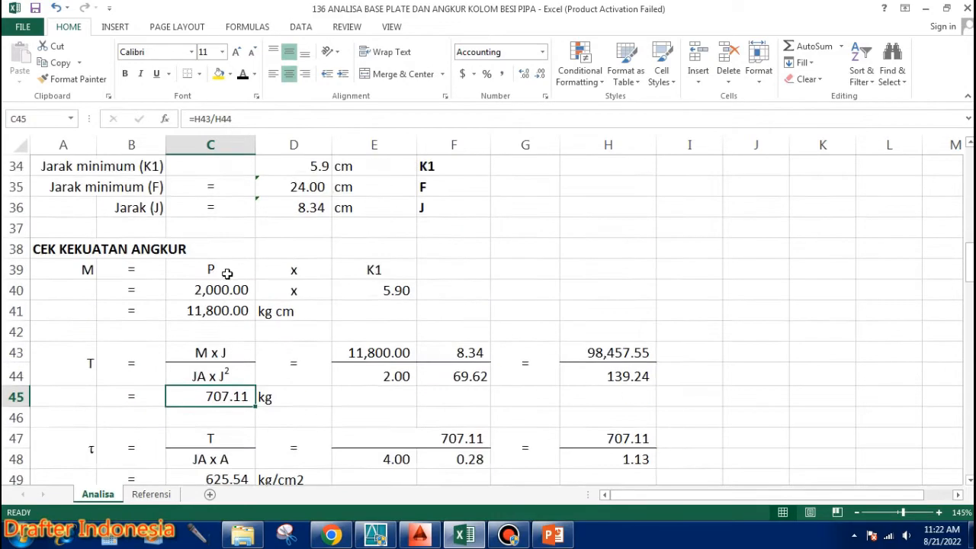
scroll(274, 277, "down", 3)
scroll(280, 283, "down", 1)
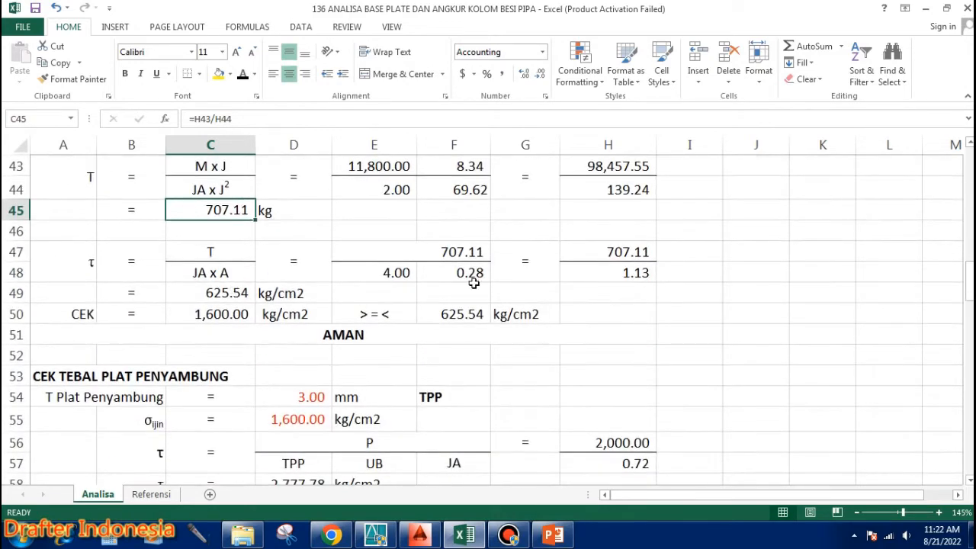
double_click(459, 249)
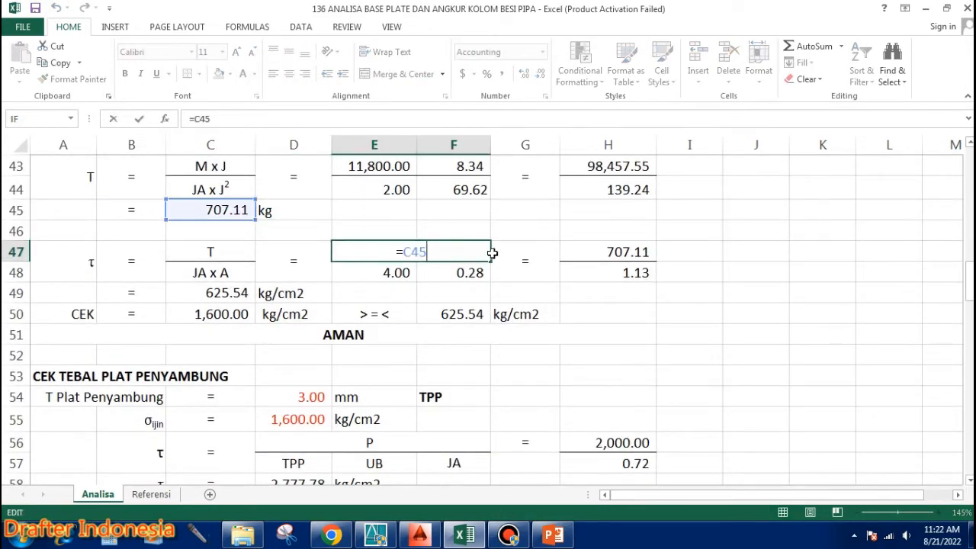
key("Return")
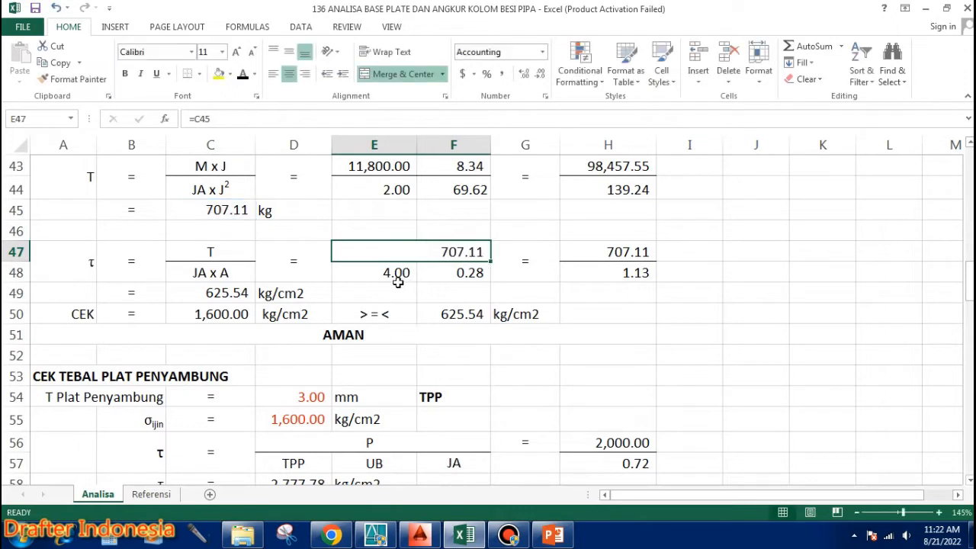
double_click(397, 272)
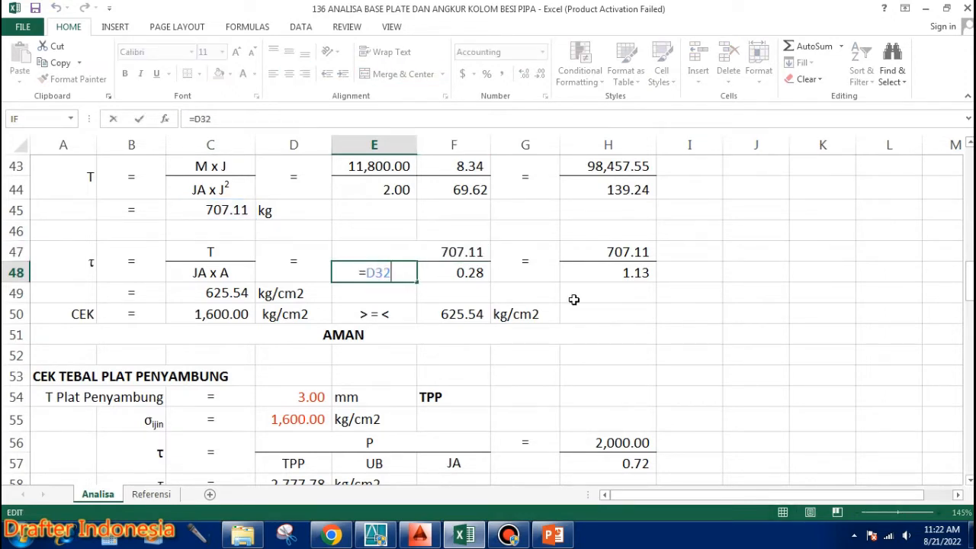
key("Escape")
double_click(469, 273)
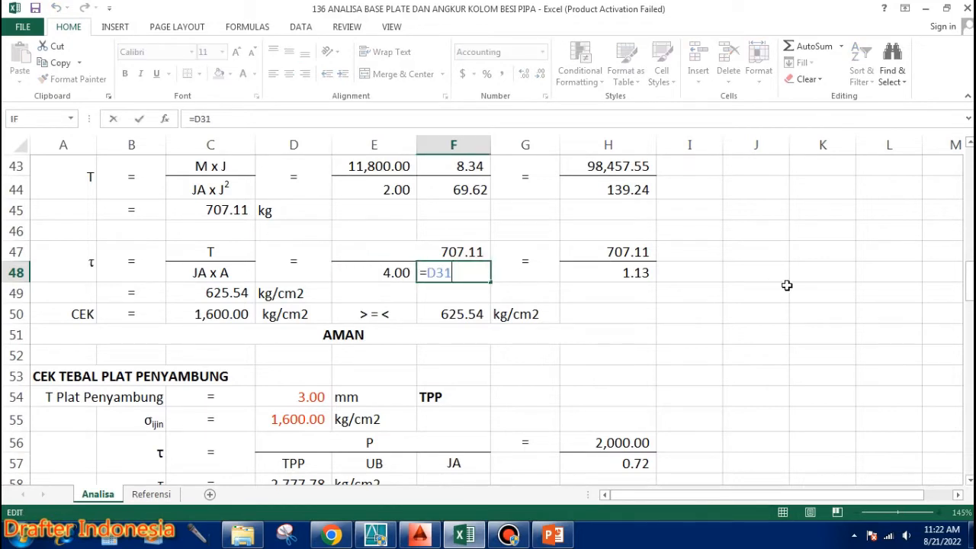
key("Escape")
Inspect the numerator and denominator formulas in H47 and H48 and the resulting τ formula in C49
double_click(646, 258)
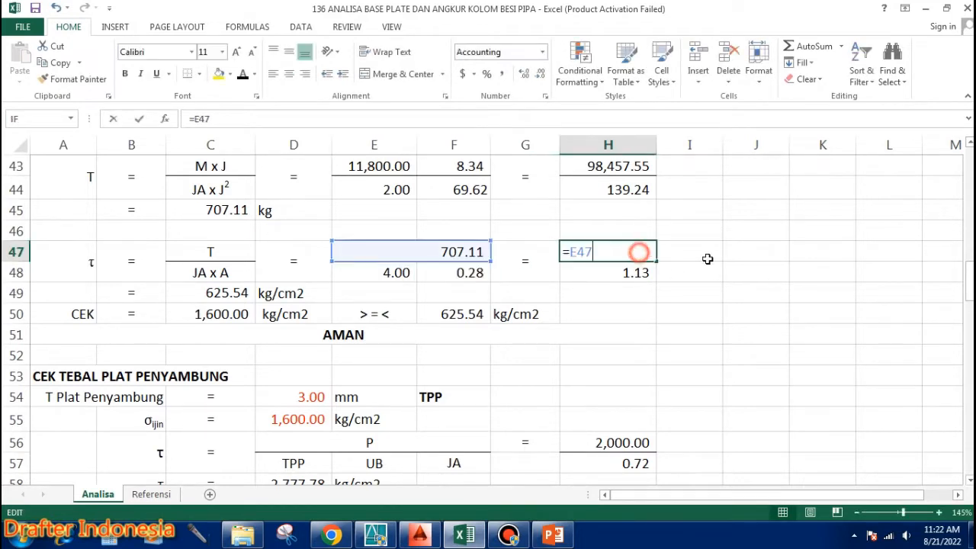
key("Escape")
double_click(646, 275)
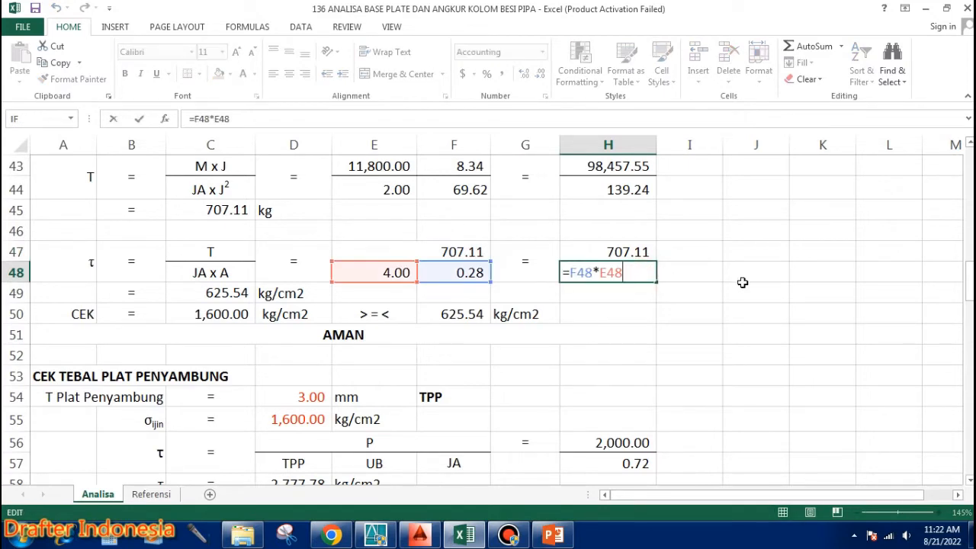
key("Escape")
left_click(227, 293)
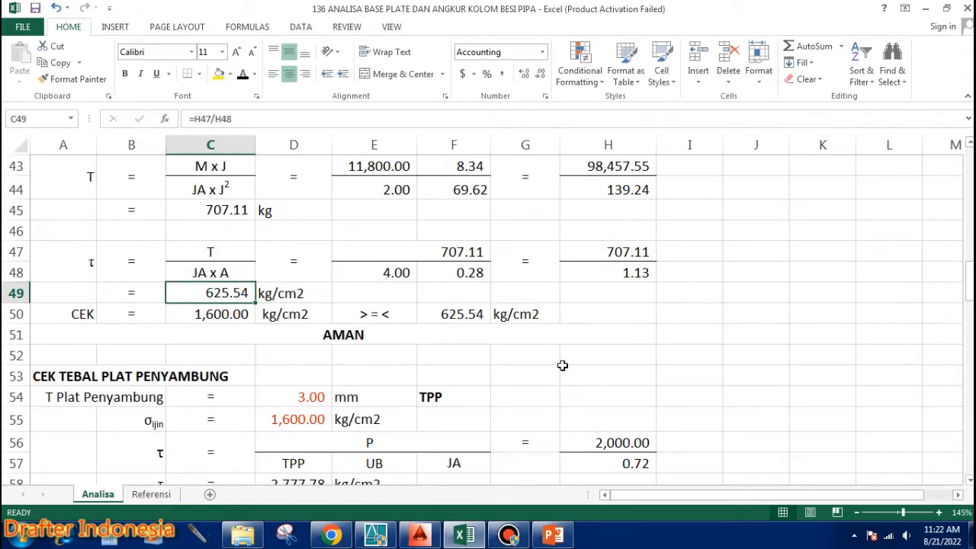
Check the references in the anchor CEK row, the allowable stress in C50 and the calculated stress in F50
scroll(562, 365, "up", 2)
scroll(562, 365, "down", 1)
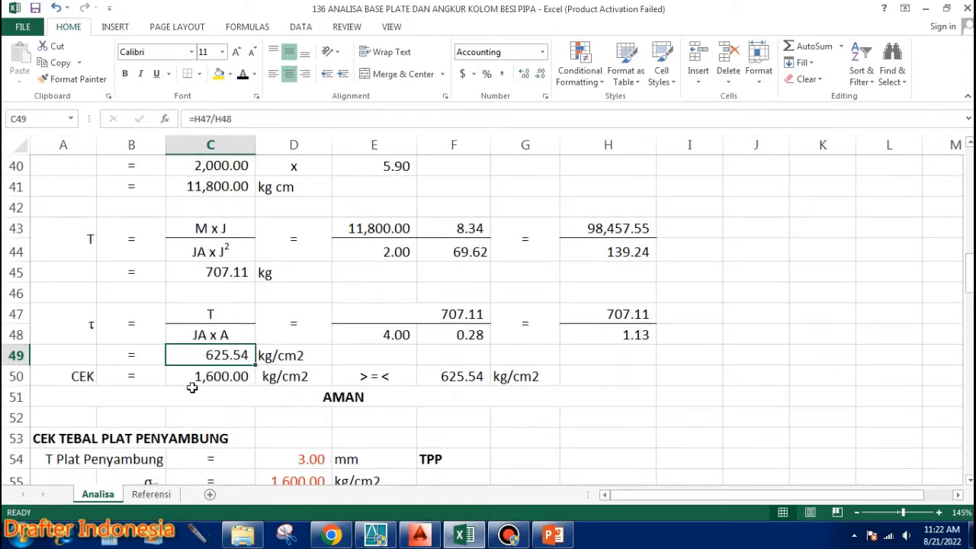
double_click(216, 379)
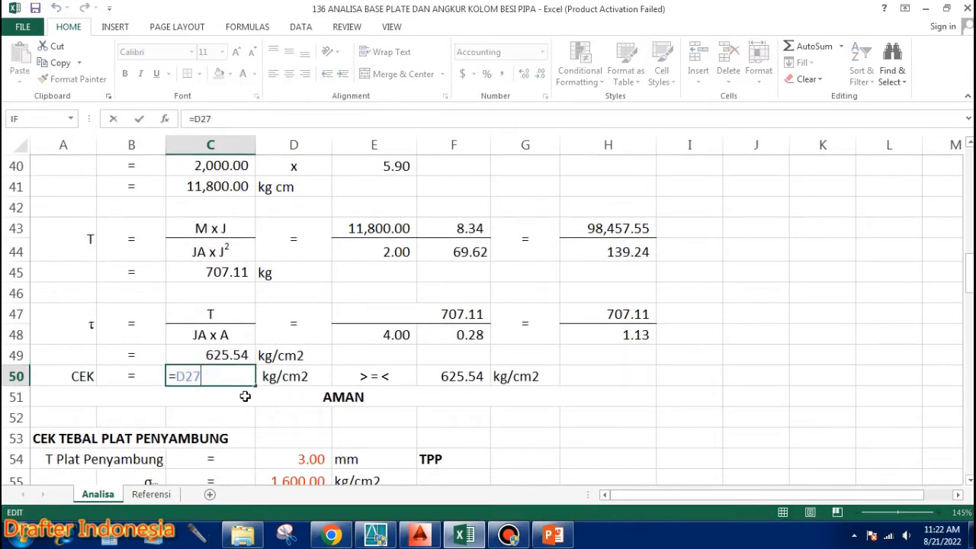
key("Escape")
left_click(476, 380)
type("=C49")
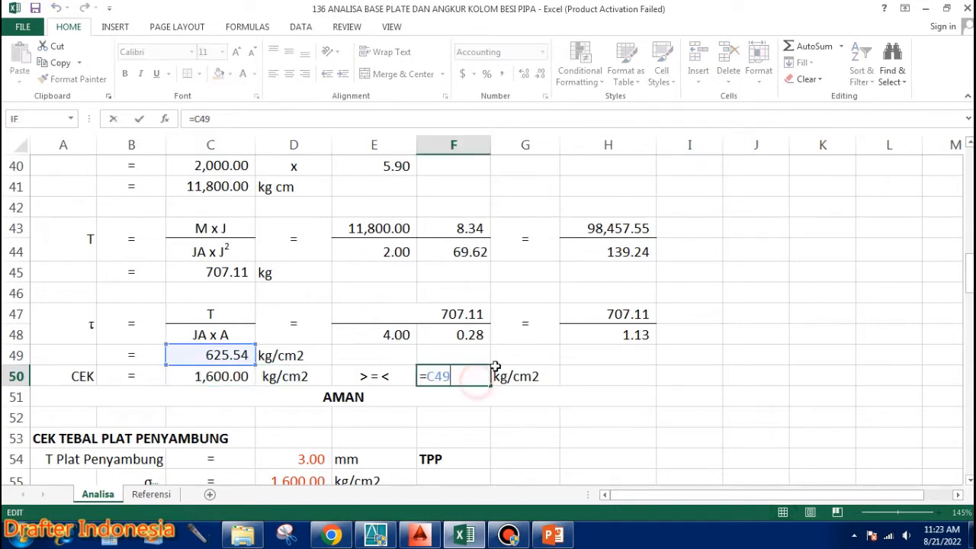
key("ctrl+Return")
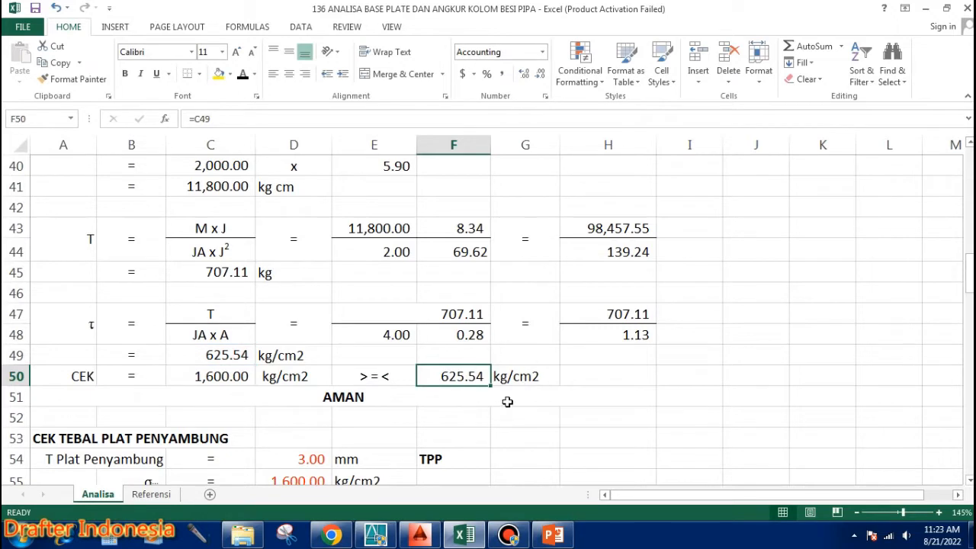
Inspect the IF formula behind the anchor verdict in A51 and look over the anchor size and quantity inputs
left_click(425, 399)
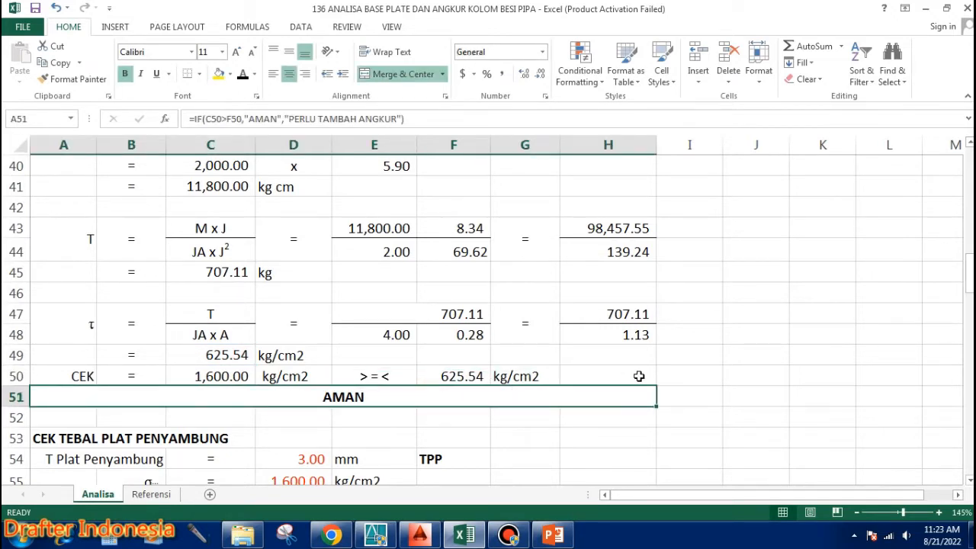
scroll(639, 375, "down", 1)
scroll(639, 376, "up", 6)
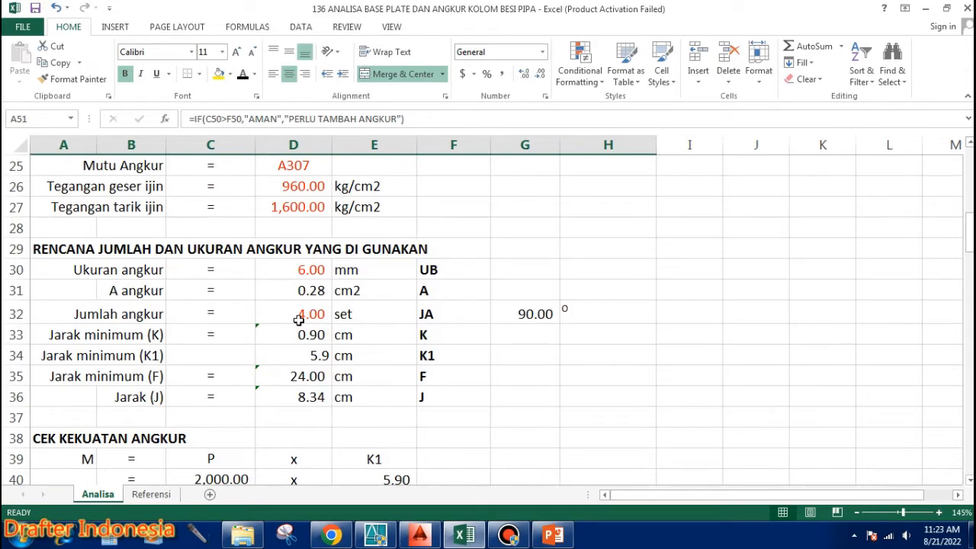
scroll(298, 321, "up", 1)
scroll(347, 228, "down", 1)
scroll(351, 246, "down", 6)
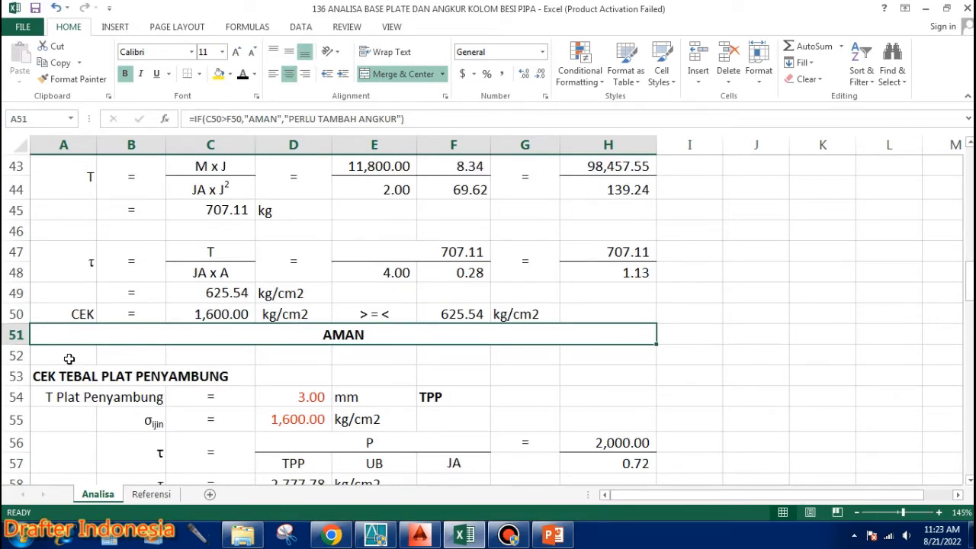
Set the connecting plate thickness (T Plat Penyambung) under CEK TEBAL PLAT PENYAMBUNG to 5 mm
scroll(69, 359, "down", 1)
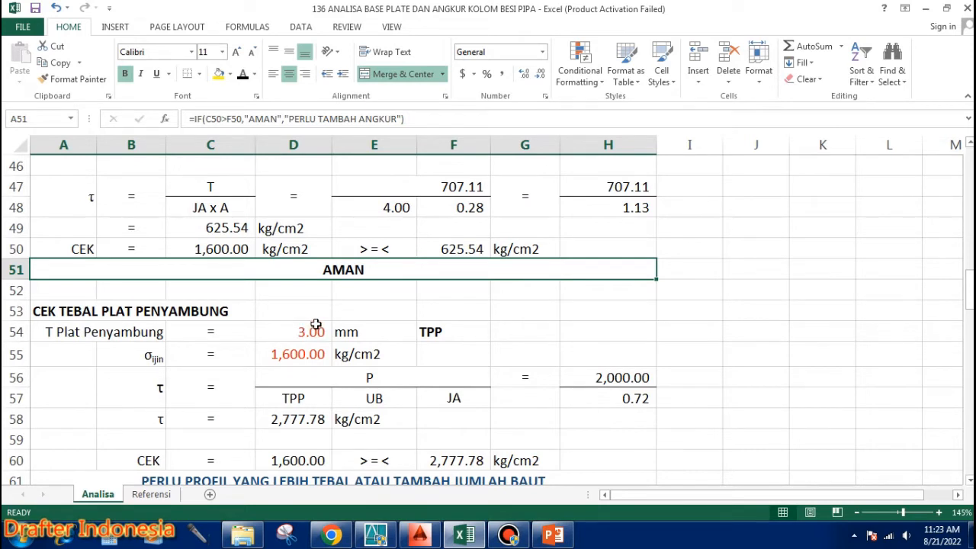
left_click(317, 331)
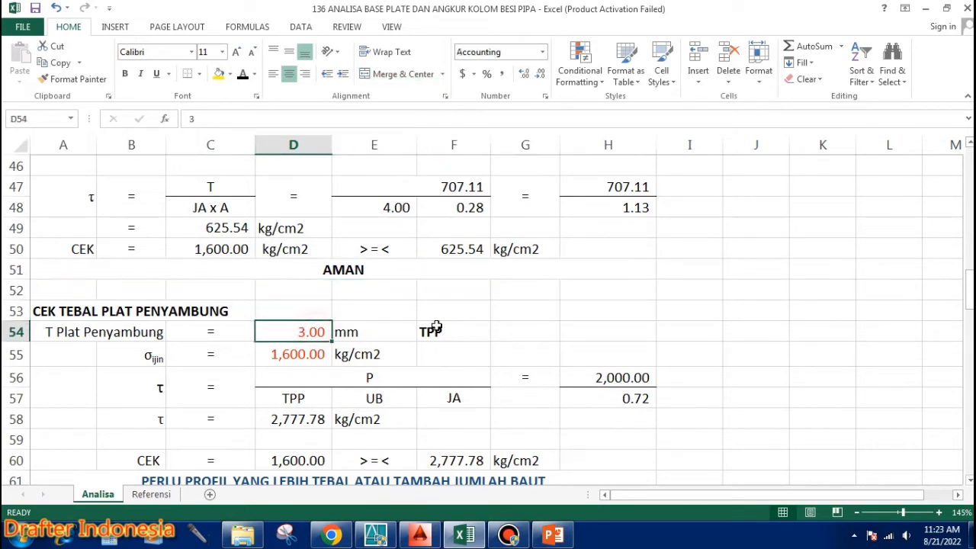
type("5")
key("Return")
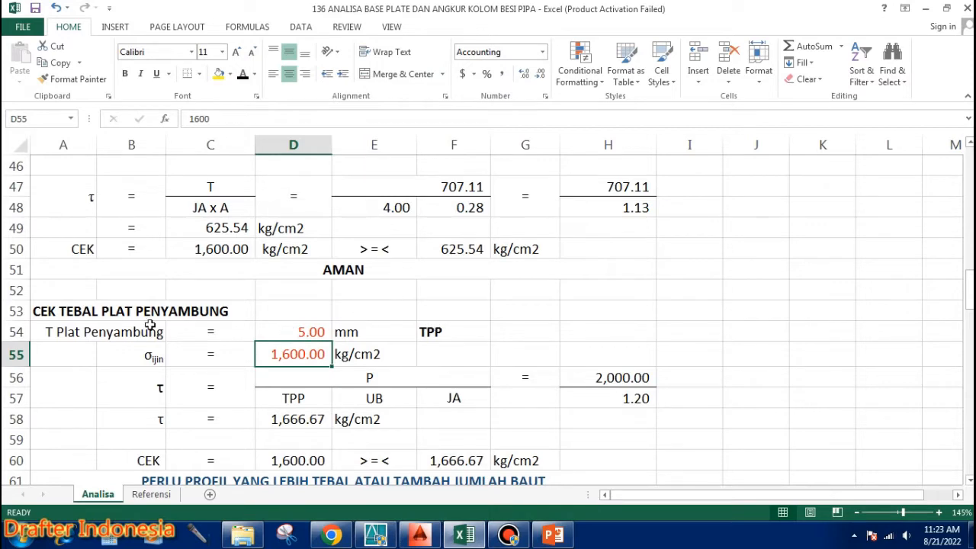
Inspect the plate stress τ calculation, checking the formulas for P in H56, the denominator in H57 and the quotient in D58
scroll(366, 358, "down", 1)
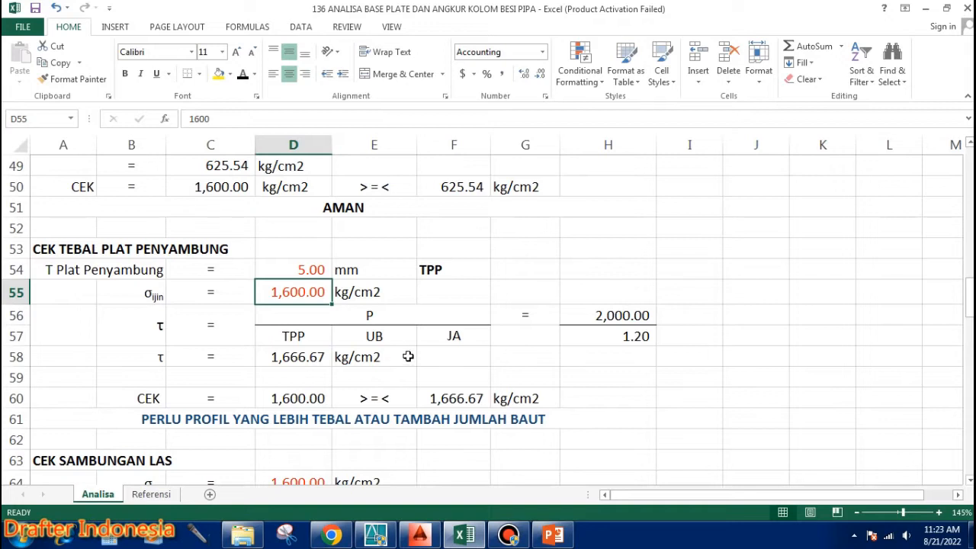
left_click(632, 315)
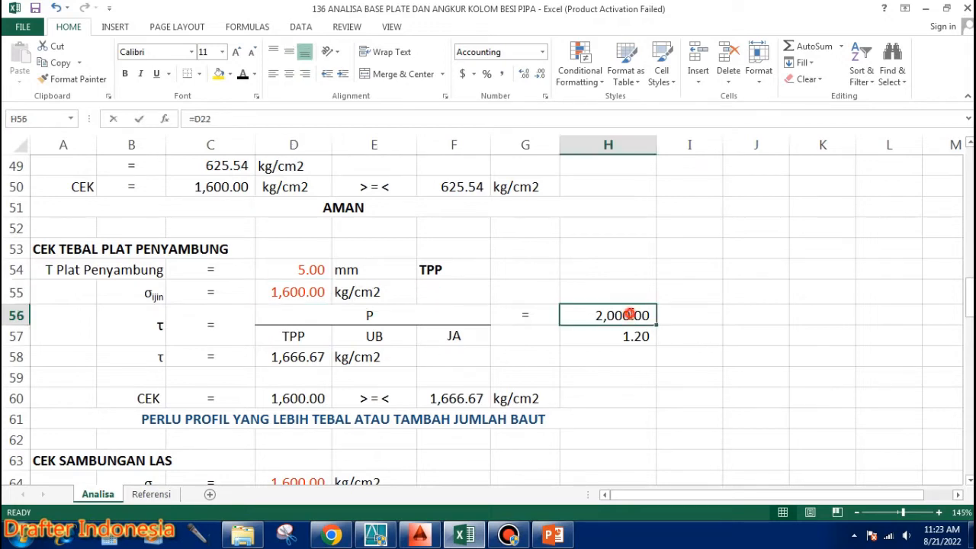
type("=D22")
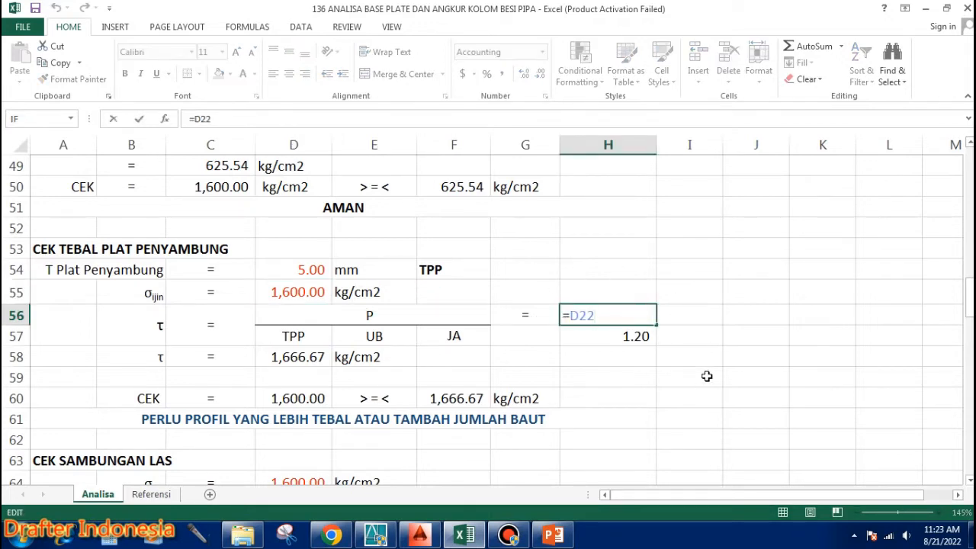
key("Return")
double_click(645, 335)
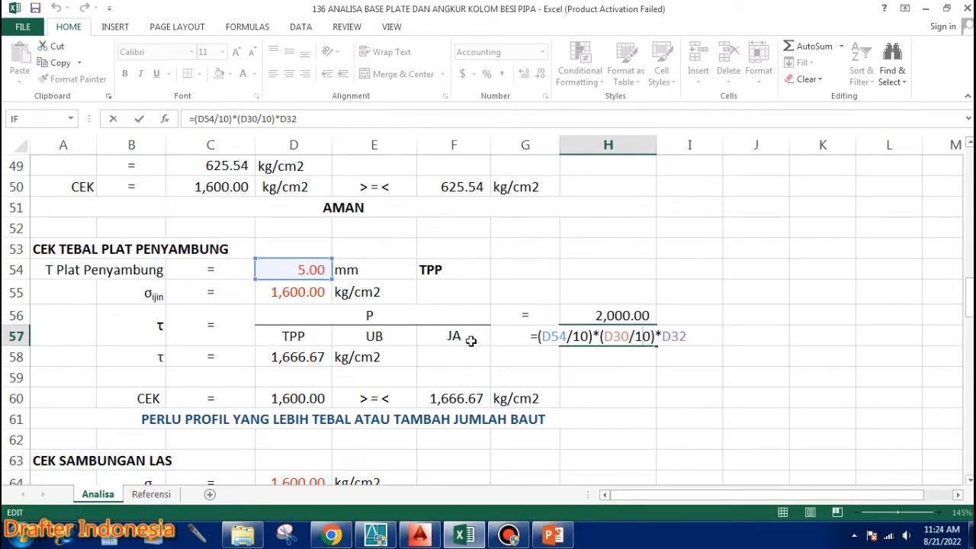
key("ctrl+Return")
double_click(296, 358)
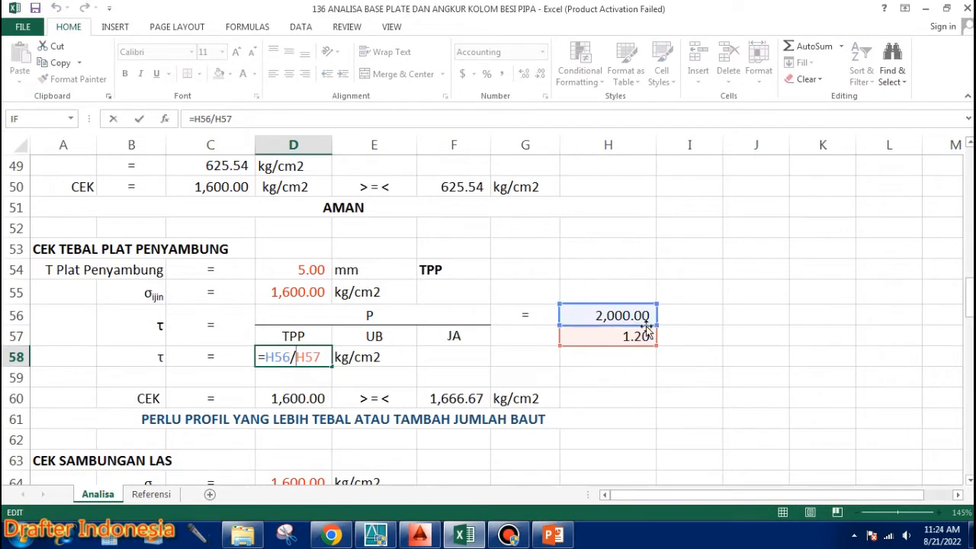
key("ctrl+Return")
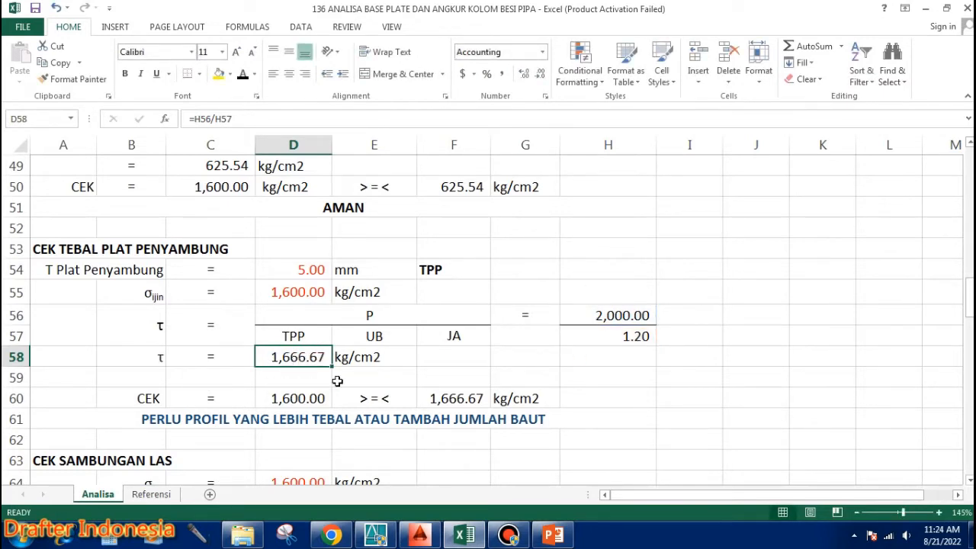
Set the connecting plate thickness (T Plat Penyambung) to 6 mm
scroll(534, 339, "down", 1)
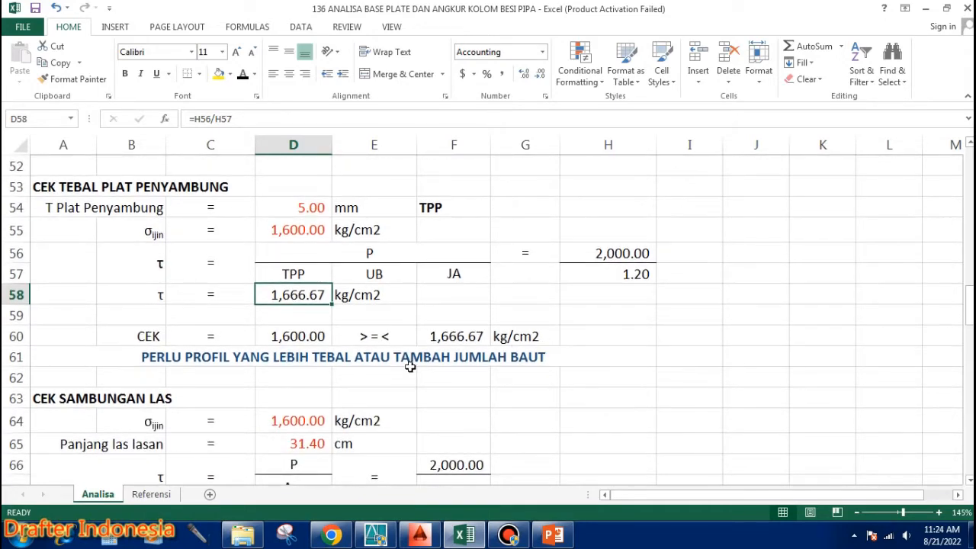
scroll(389, 374, "up", 1)
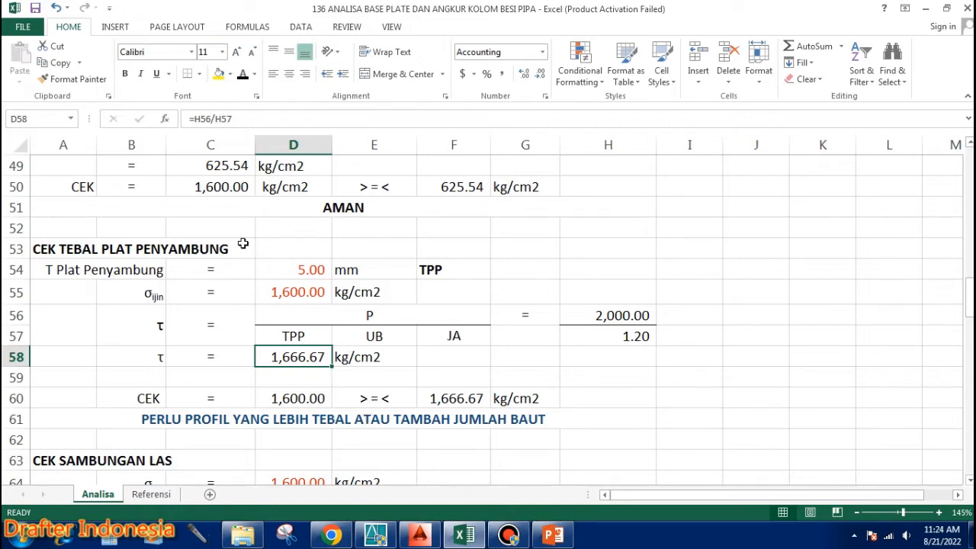
left_click(310, 269)
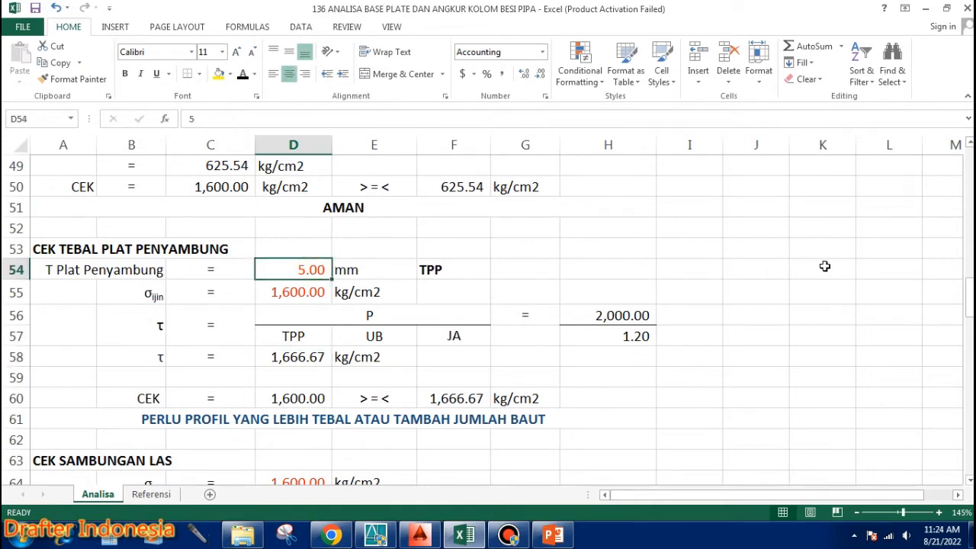
type("6")
key("Return")
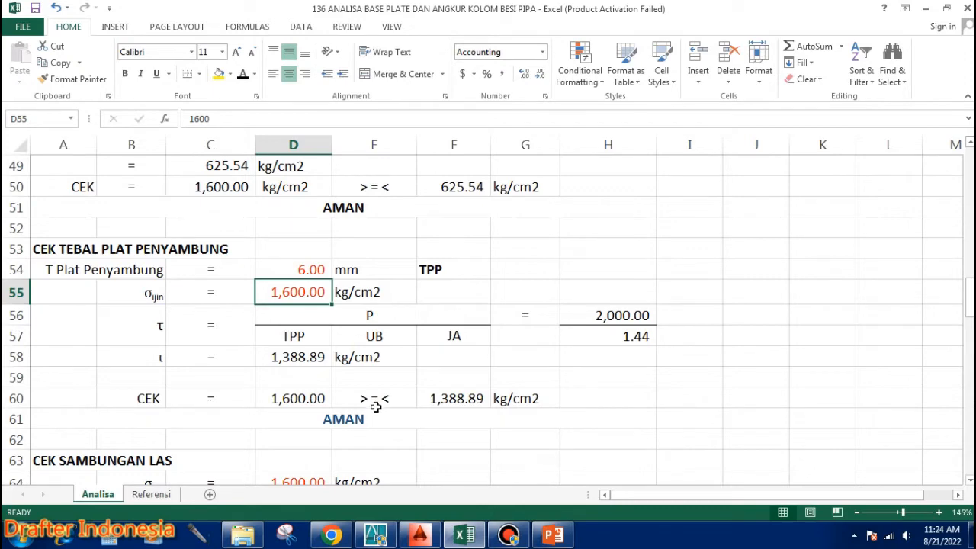
Set the weld length (Panjang las lasan) in D65 under CEK SAMBUNGAN LAS to black text and check its formula
scroll(374, 404, "down", 1)
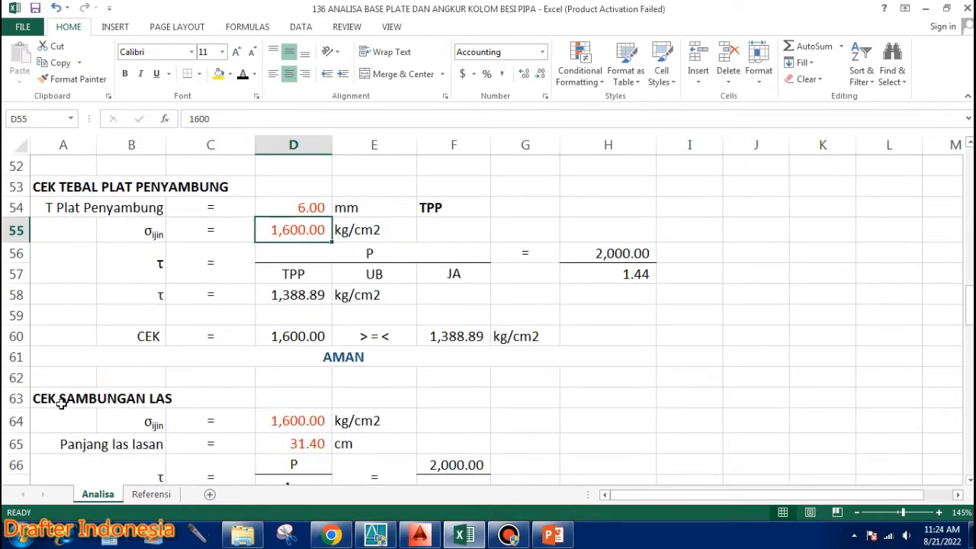
scroll(183, 393, "down", 1)
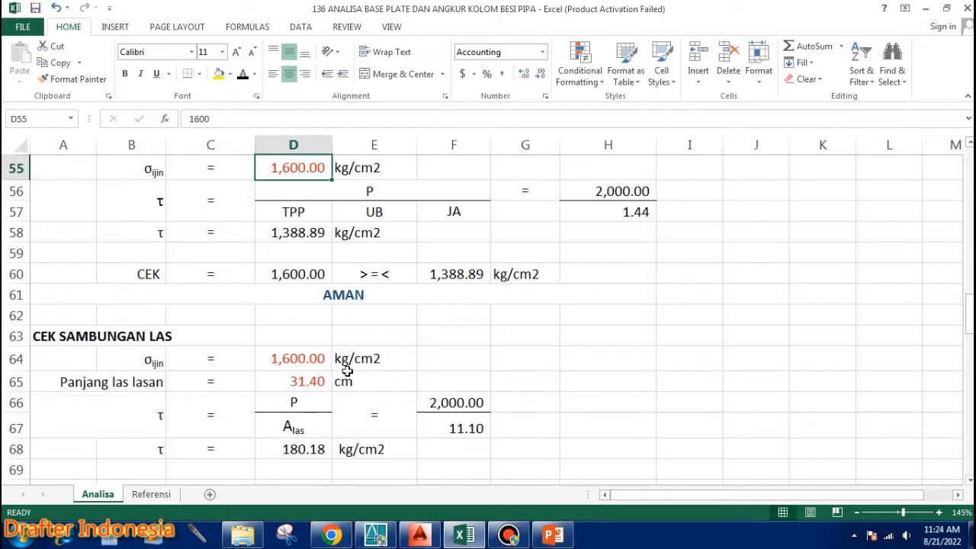
left_click(317, 380)
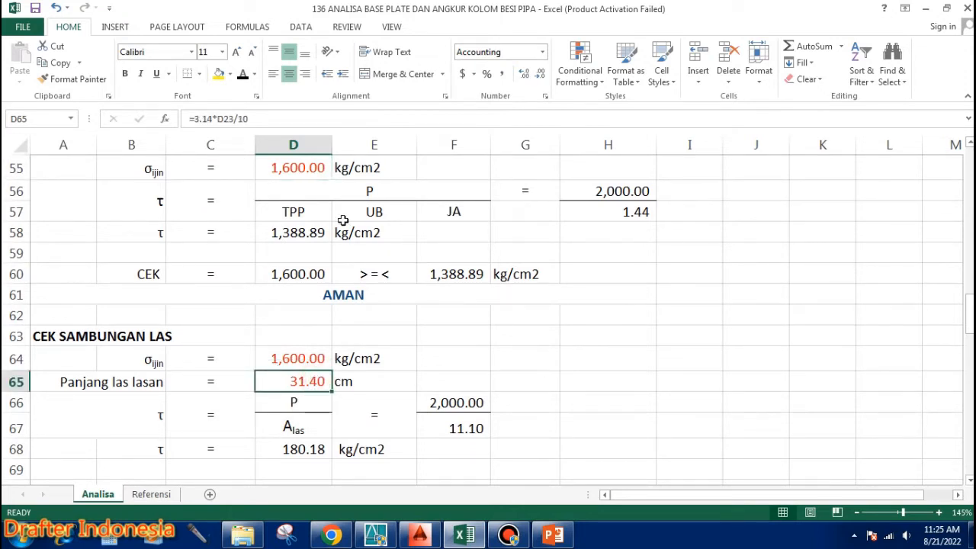
double_click(317, 382)
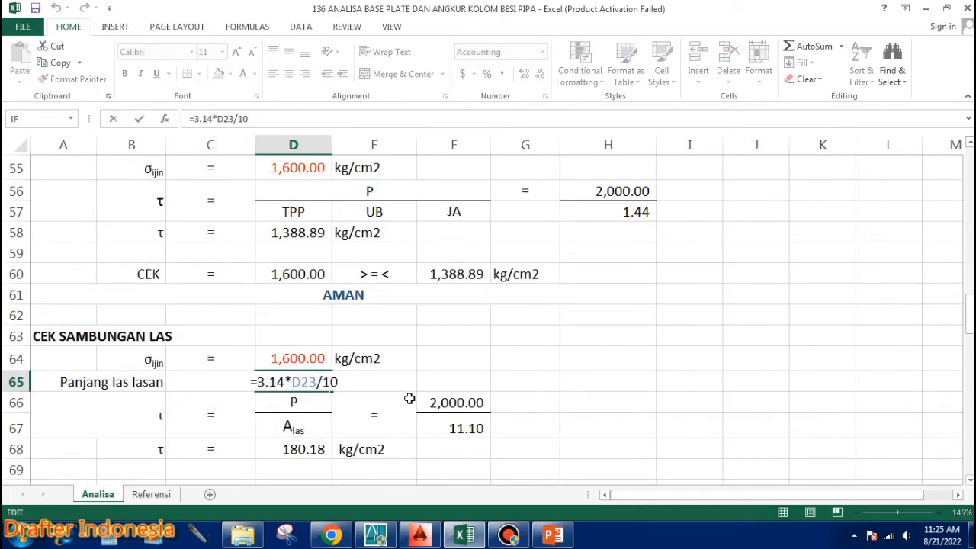
key("Escape")
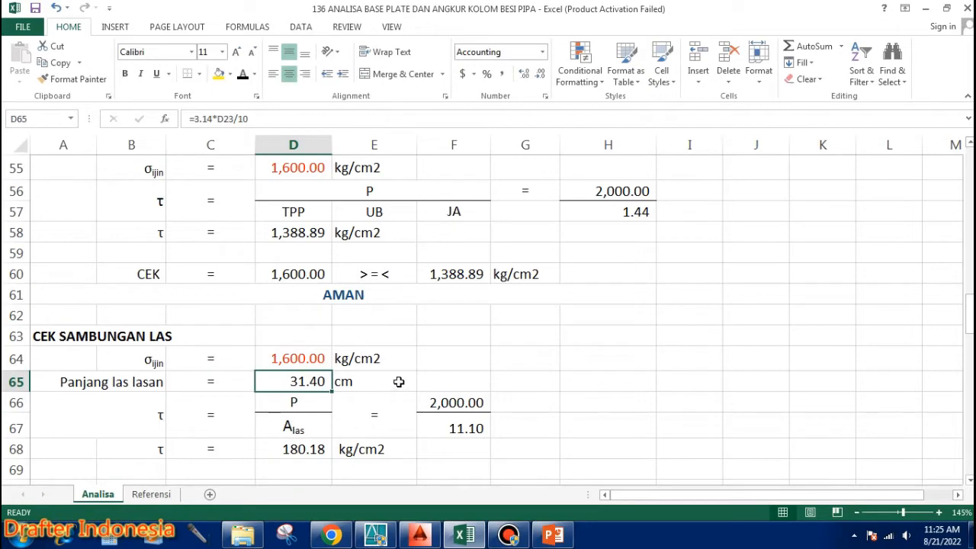
Inspect the weld stress τ calculation under CEK SAMBUNGAN LAS, checking the formulas for P in F66, the weld area in F67 and the quotient in D68
scroll(392, 383, "down", 1)
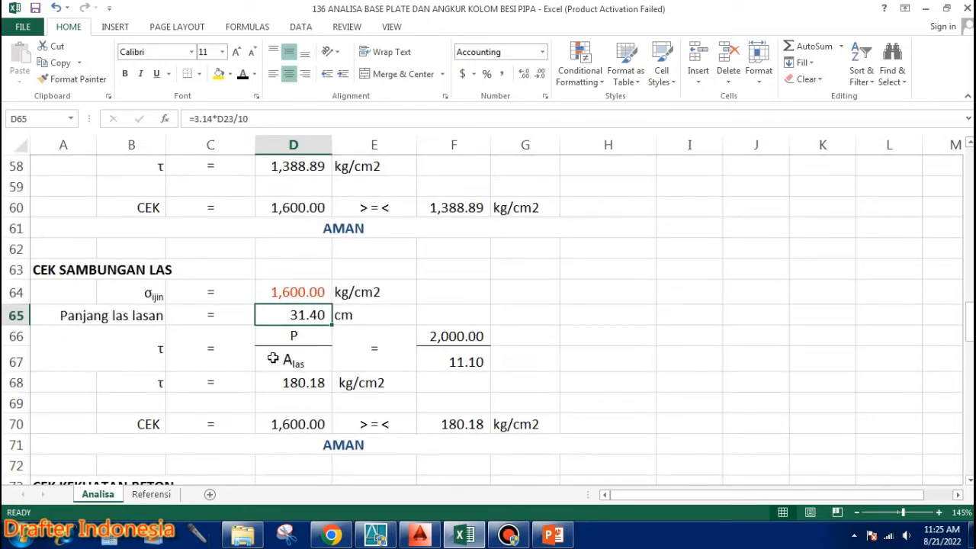
double_click(456, 335)
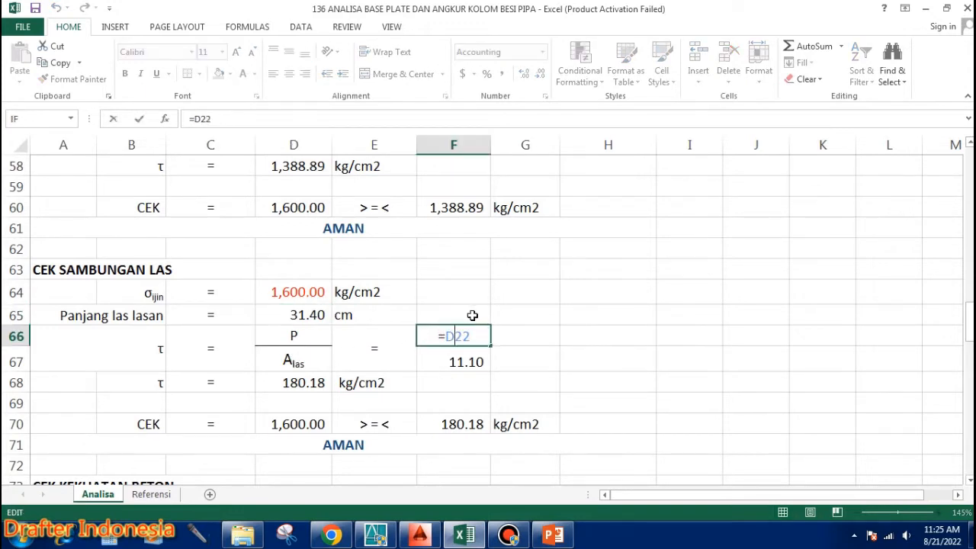
key("Escape")
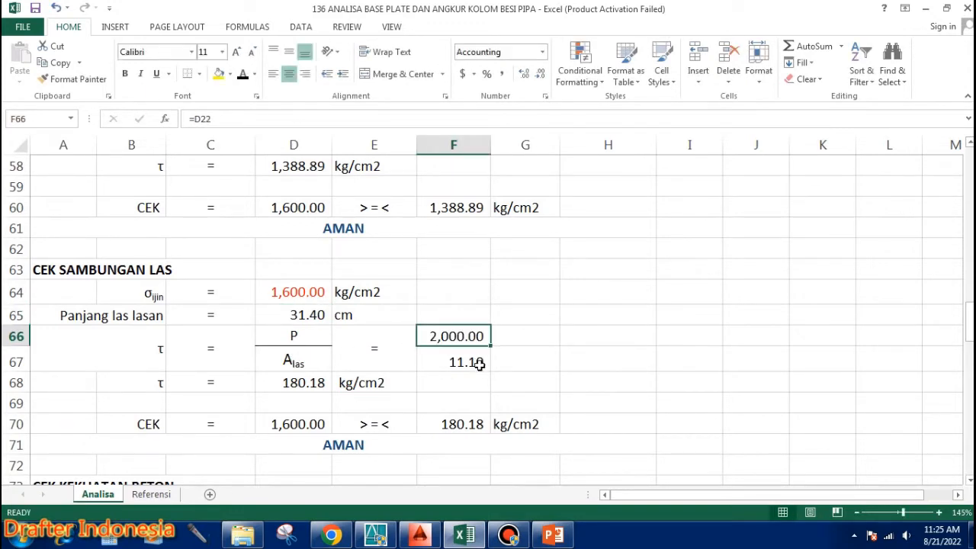
double_click(479, 363)
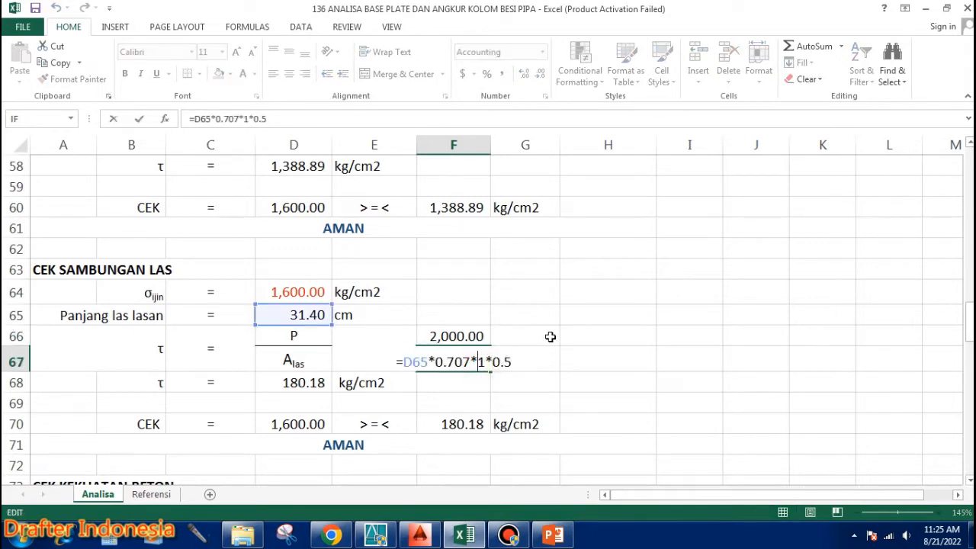
key("Escape")
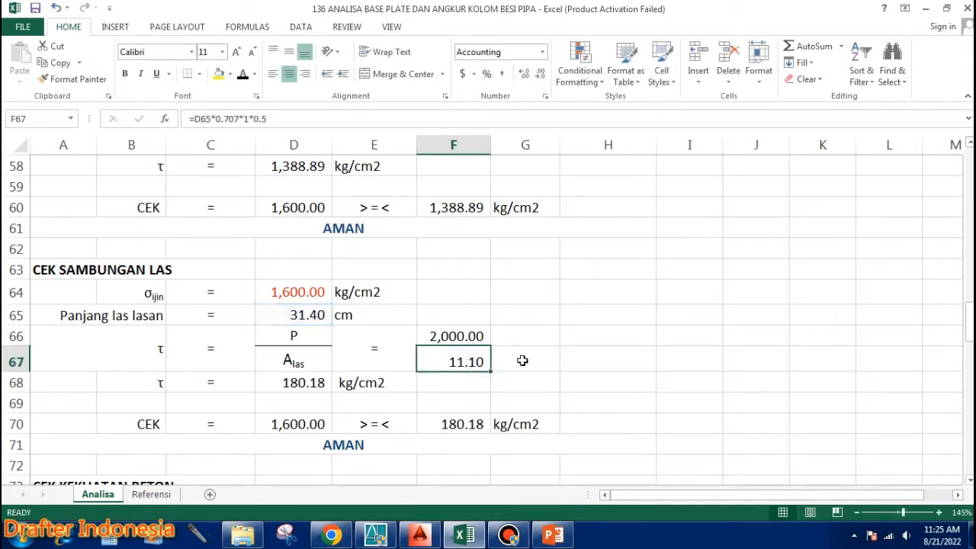
double_click(307, 382)
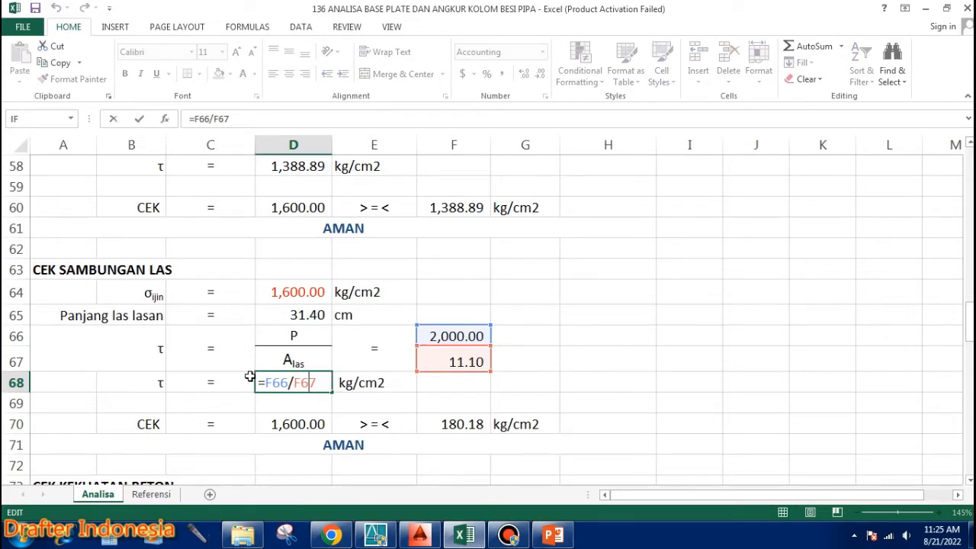
key("Escape")
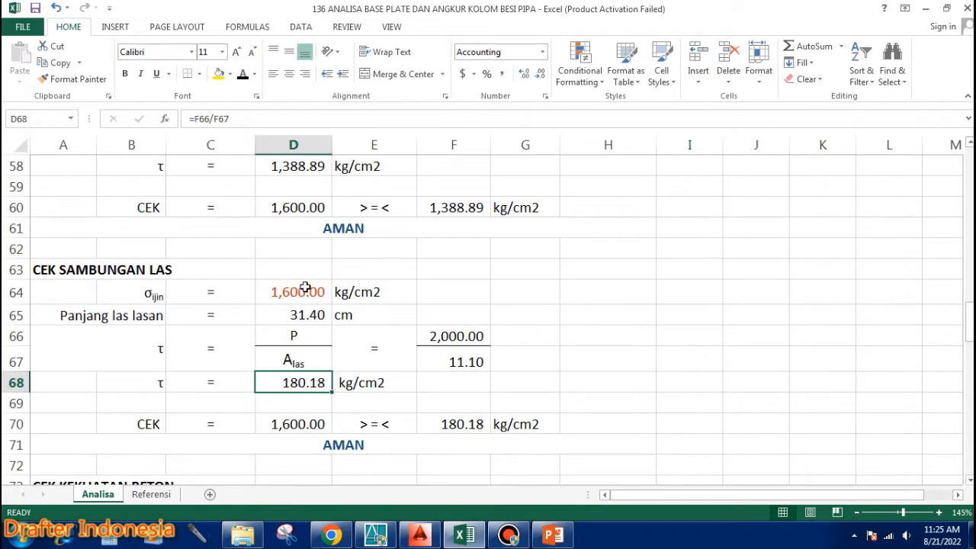
Check which cells the weld CEK comparison in row 70 references for the allowable stress in D70 and actual stress in F70
scroll(157, 331, "down", 1)
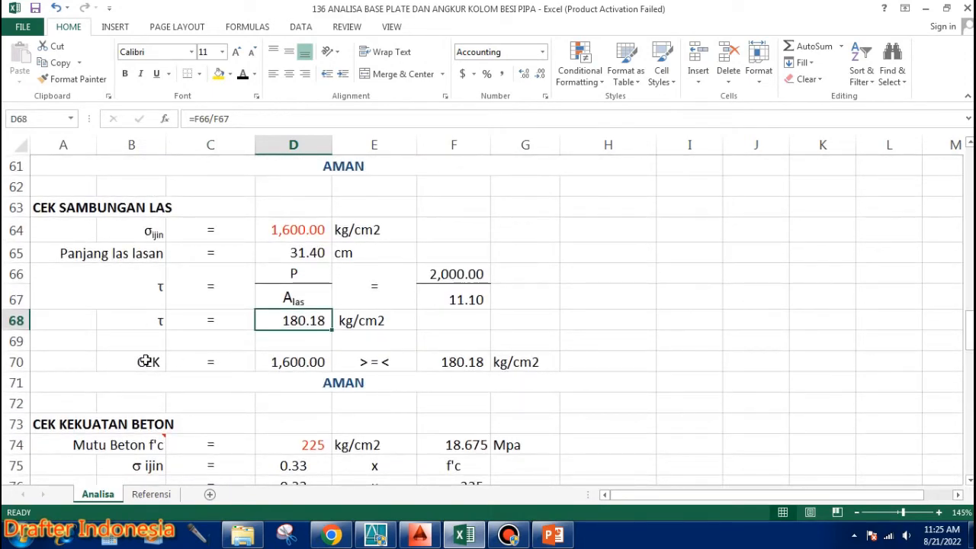
left_click(307, 362)
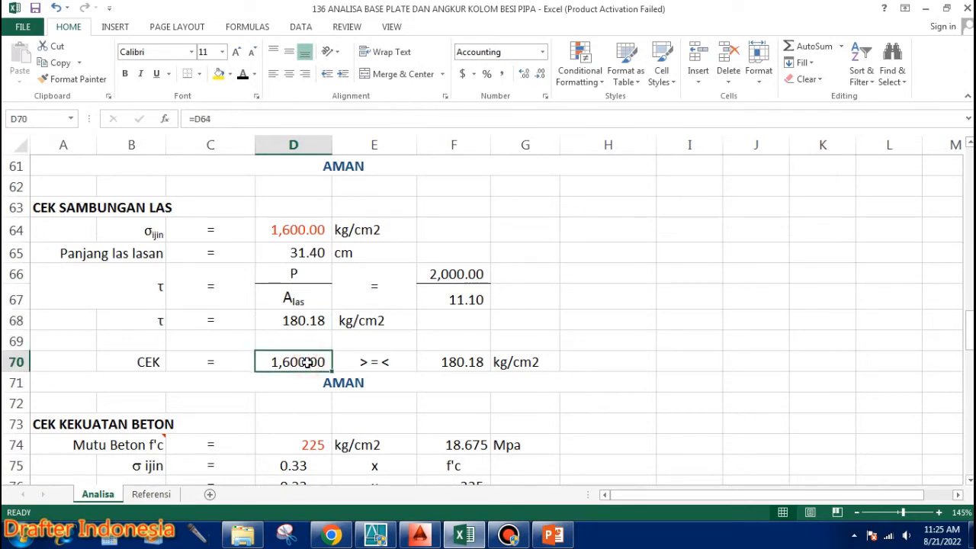
left_click(456, 361)
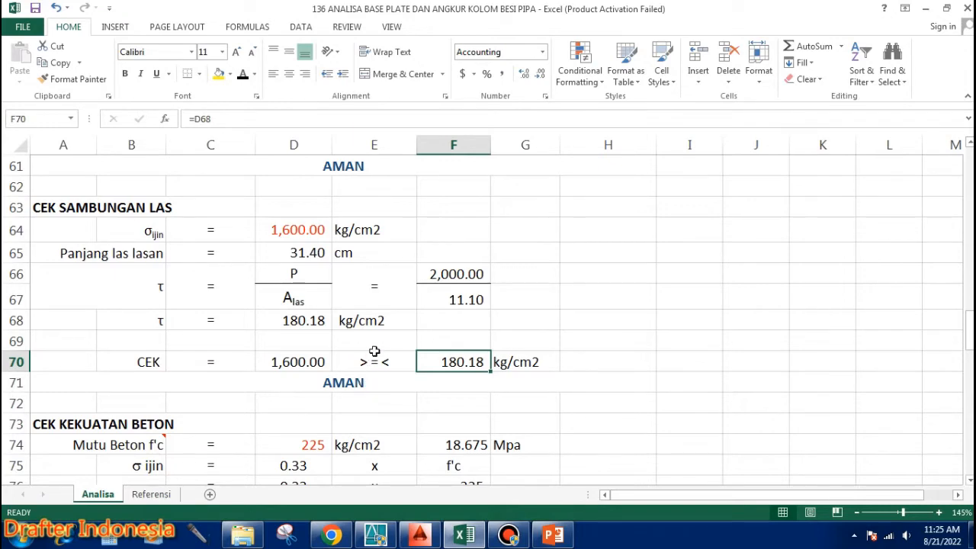
scroll(377, 343, "down", 1)
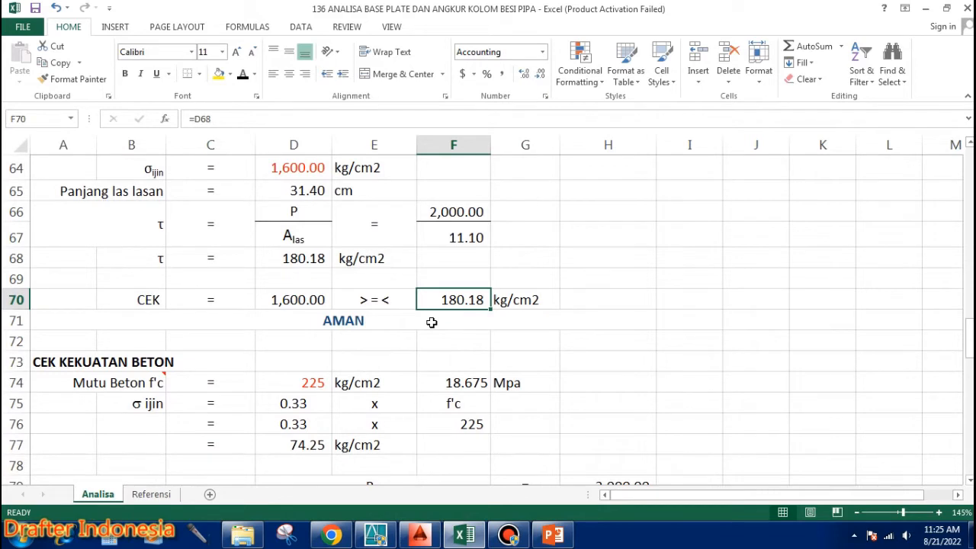
Try concrete grades (Mutu Beton f'c) of 275 and 250 kg/cm2 in D74 under CEK KEKUATAN BETON
scroll(428, 322, "down", 1)
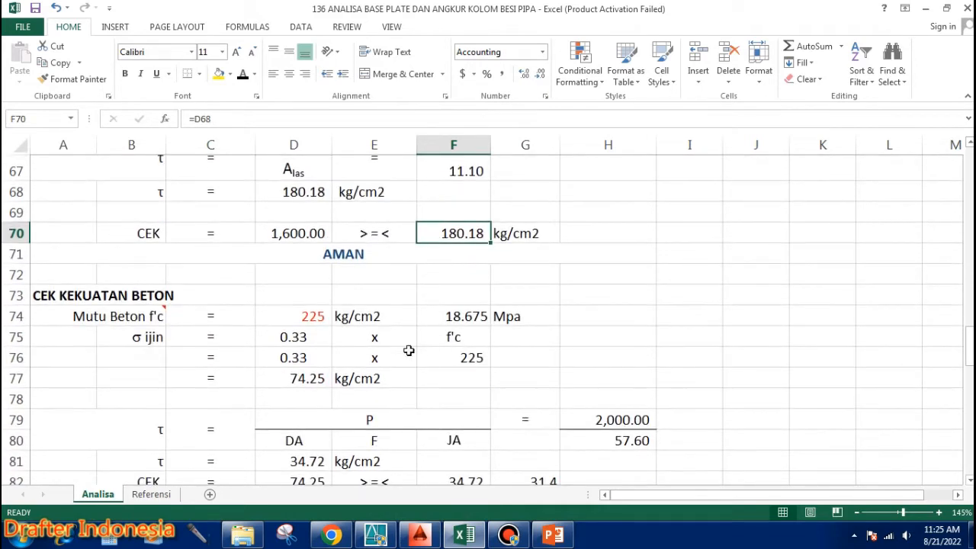
left_click(304, 317)
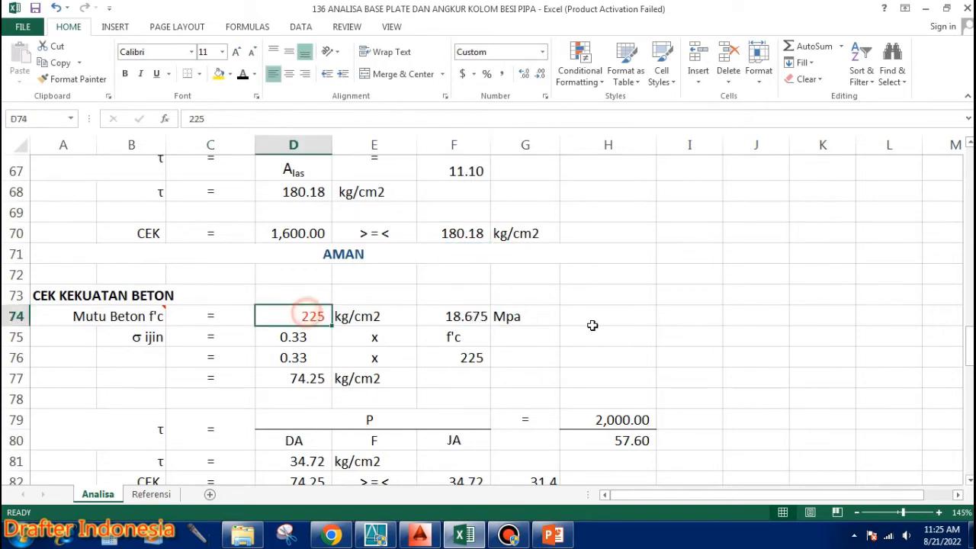
type("2")
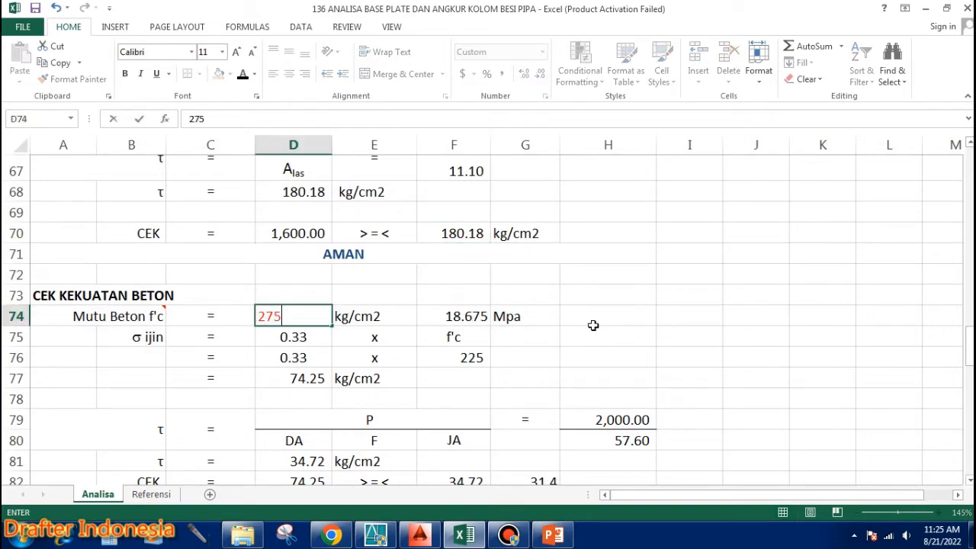
type("75")
key("Return")
key("Up")
type("250")
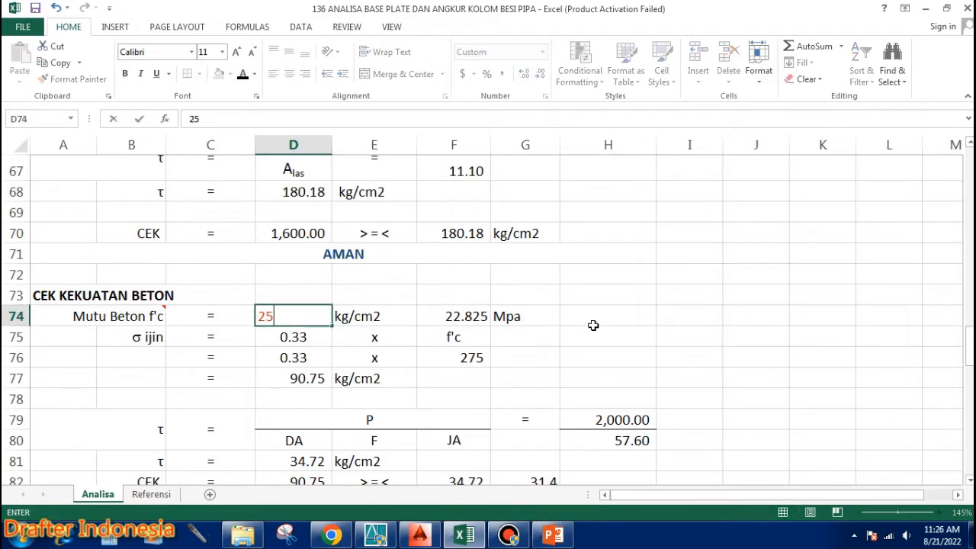
key("Return")
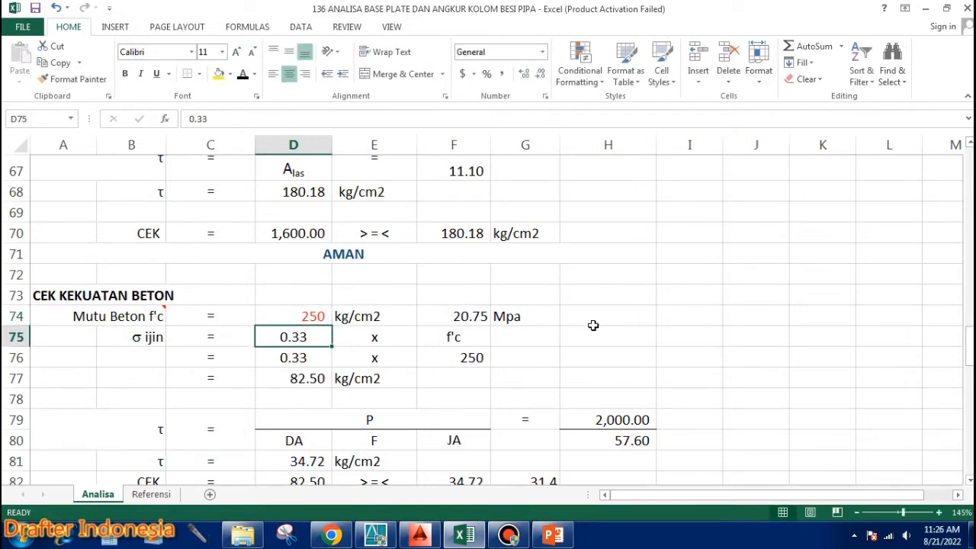
Set the concrete grade (Mutu Beton f'c) in D74 to 225 kg/cm2
key("Up")
type("225")
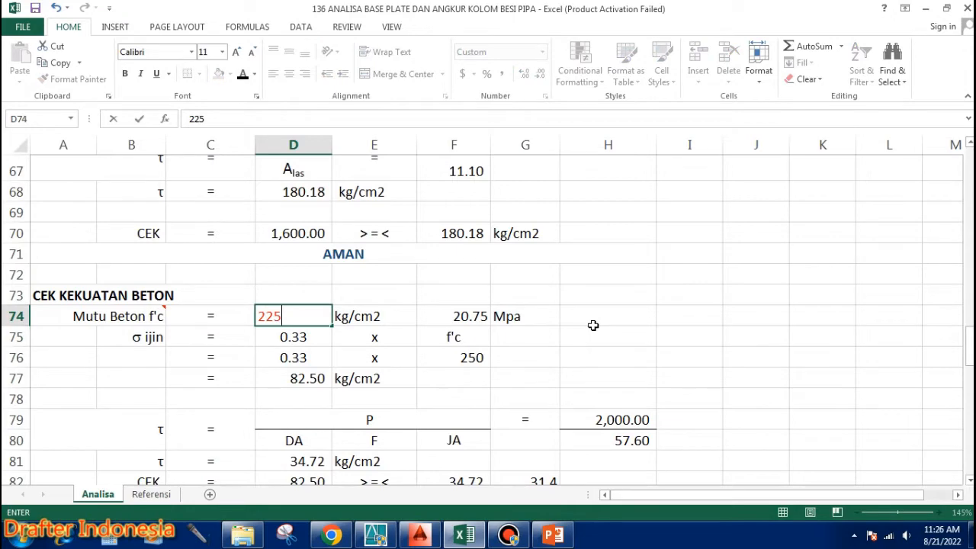
key("Return")
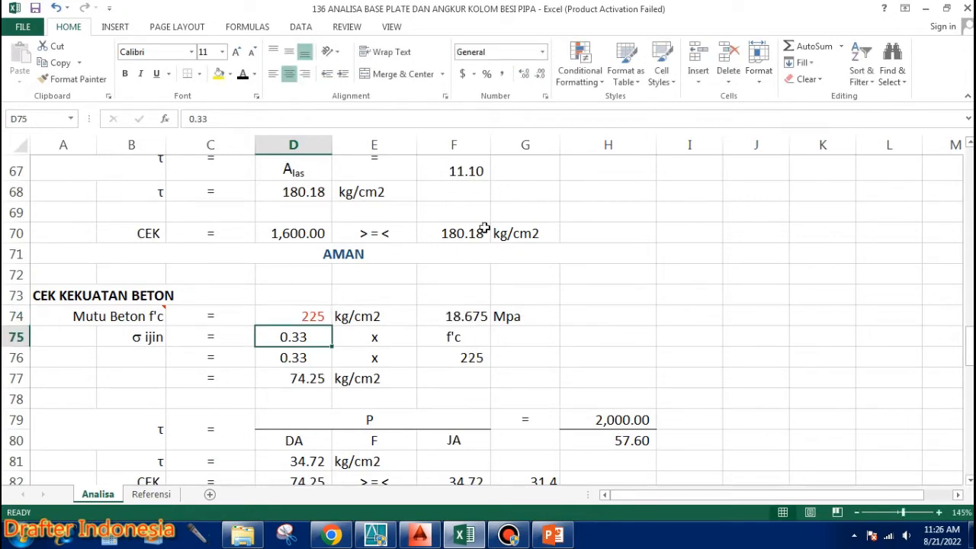
Inspect the allowable concrete stress σ ijin, checking the factor in D76, the f'c reference in F76 and the product formula in D77
scroll(509, 346, "down", 1)
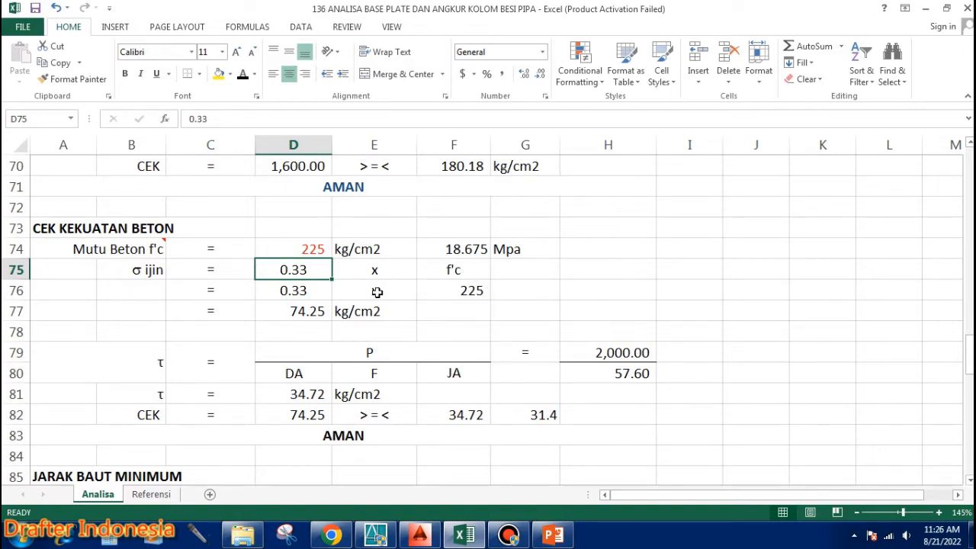
left_click(300, 292)
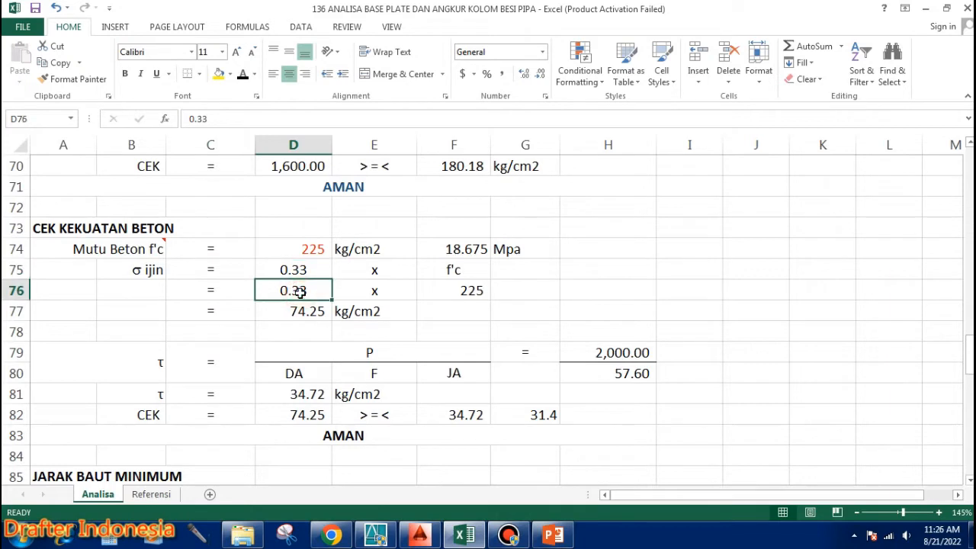
left_click(478, 290)
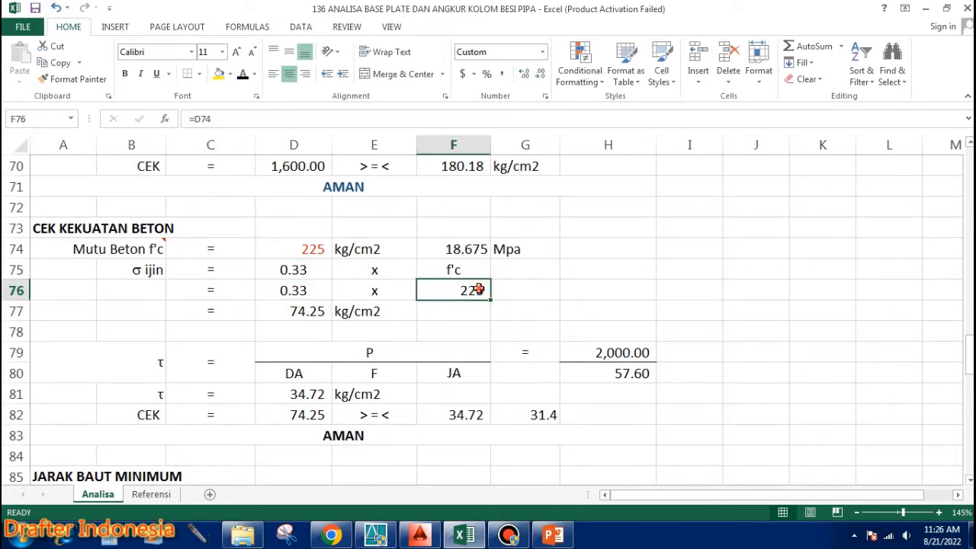
double_click(479, 290)
key("Escape")
double_click(328, 311)
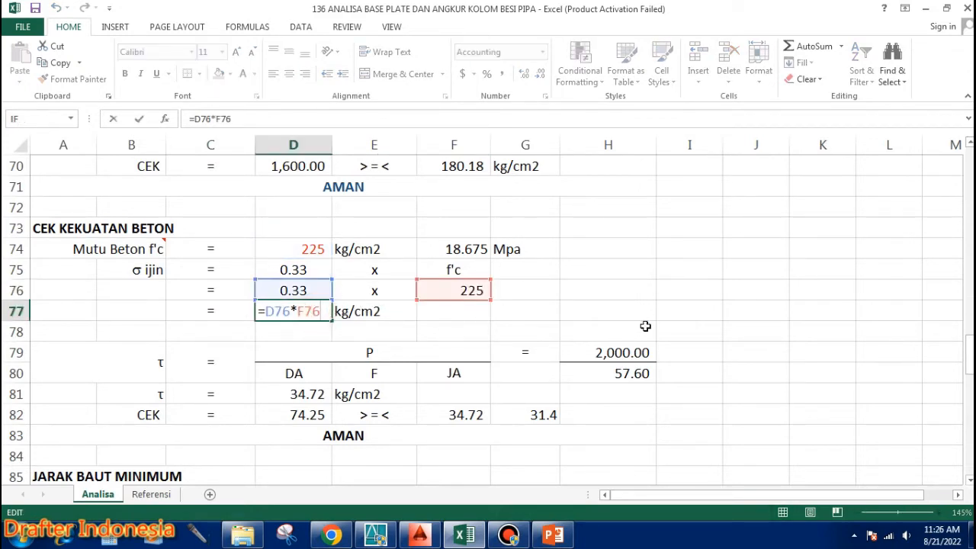
key("Escape")
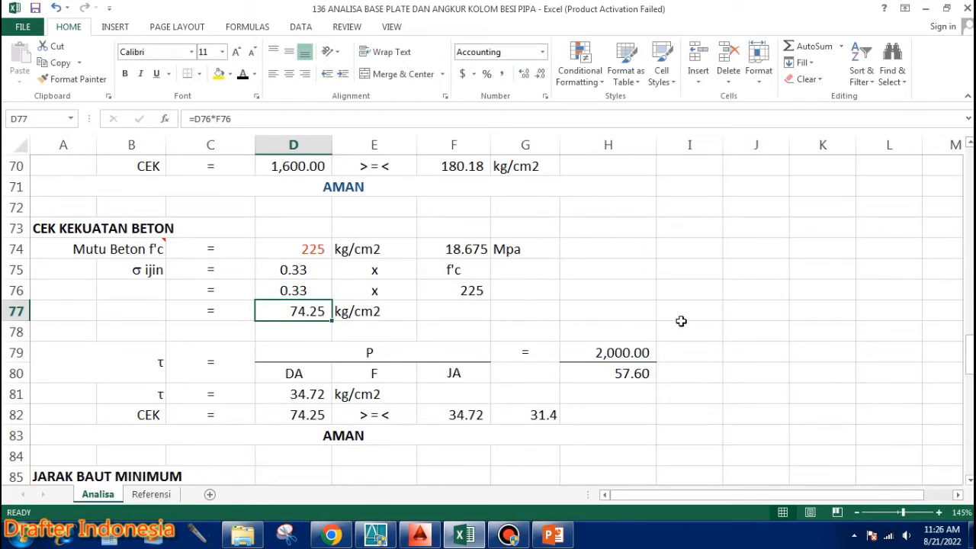
Review the terms of the concrete stress τ fraction: P over DA, F and JA in rows 79 and 80
left_click(401, 346)
left_click(324, 373)
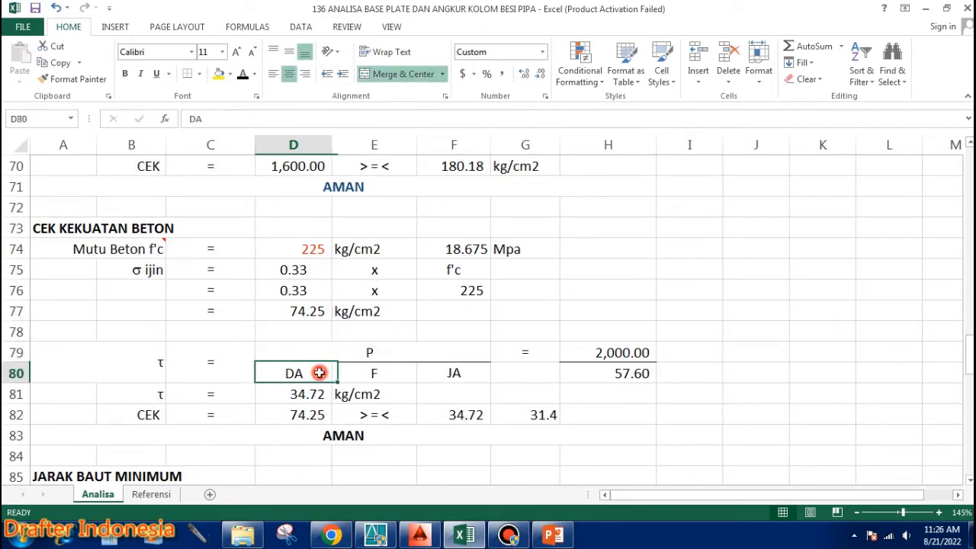
left_click(374, 372)
left_click(450, 372)
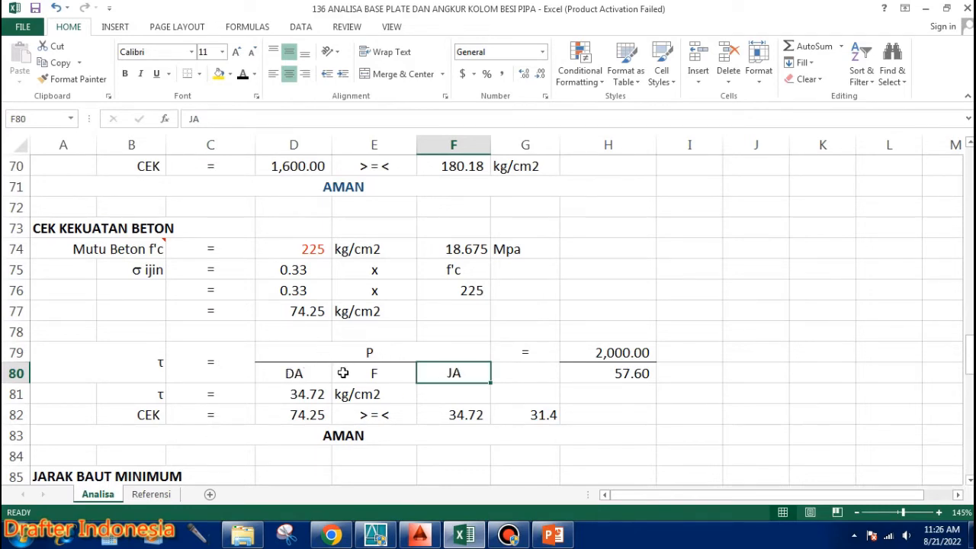
Inspect the concrete stress τ formulas for P in H79, the denominator in H80 and the quotient in D81
double_click(635, 351)
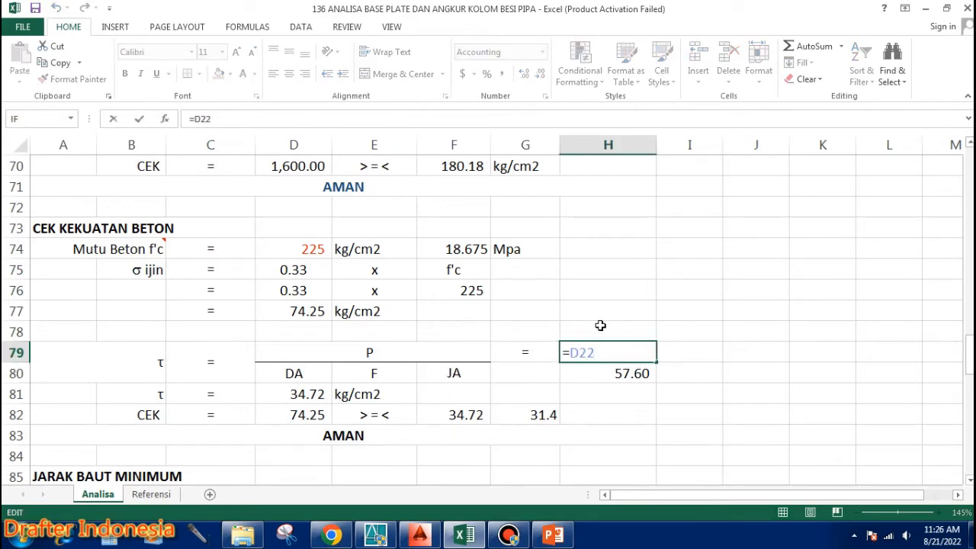
key("Escape")
double_click(620, 372)
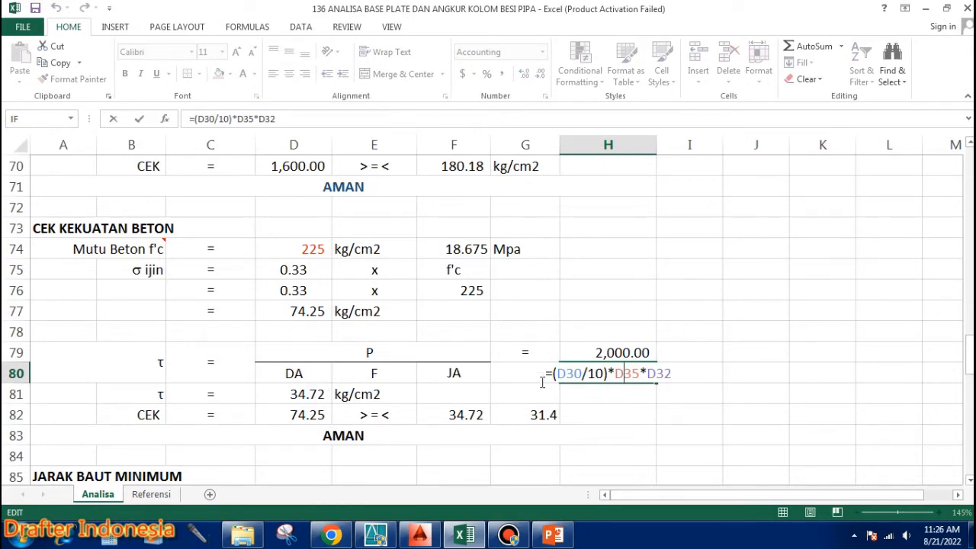
key("ctrl+Return")
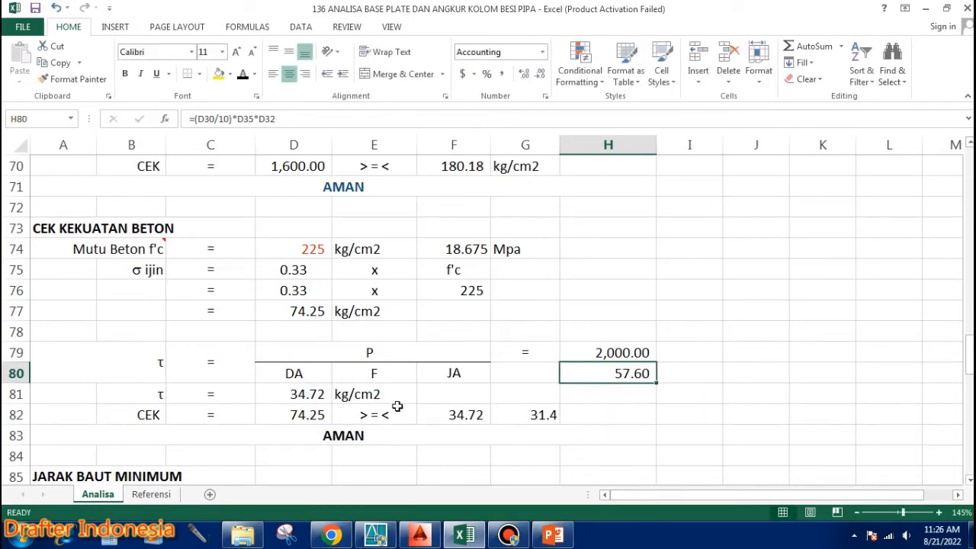
left_click(309, 394)
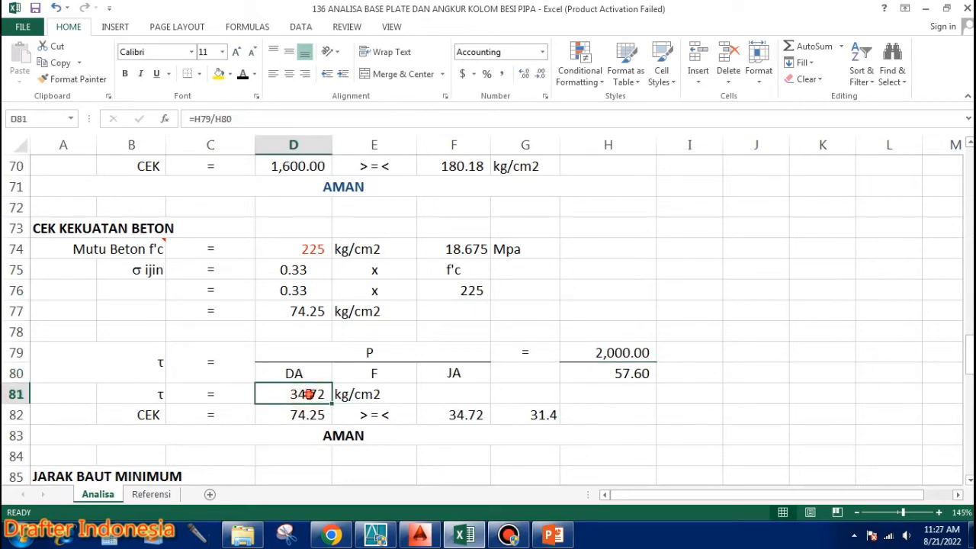
double_click(308, 394)
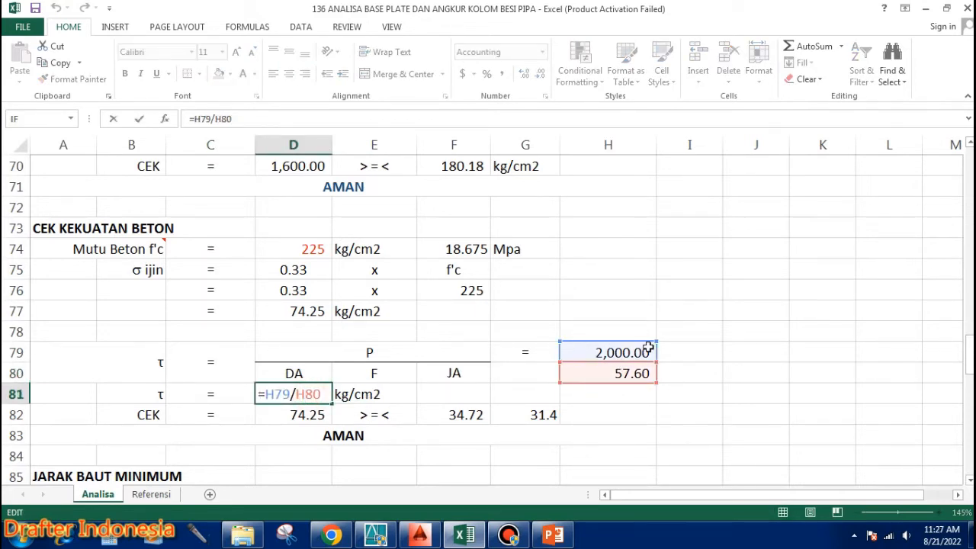
key("ctrl+Return")
Check the concrete CEK comparison references in D82 and F82 and the IF formula giving the verdict in row 83
left_click(305, 415)
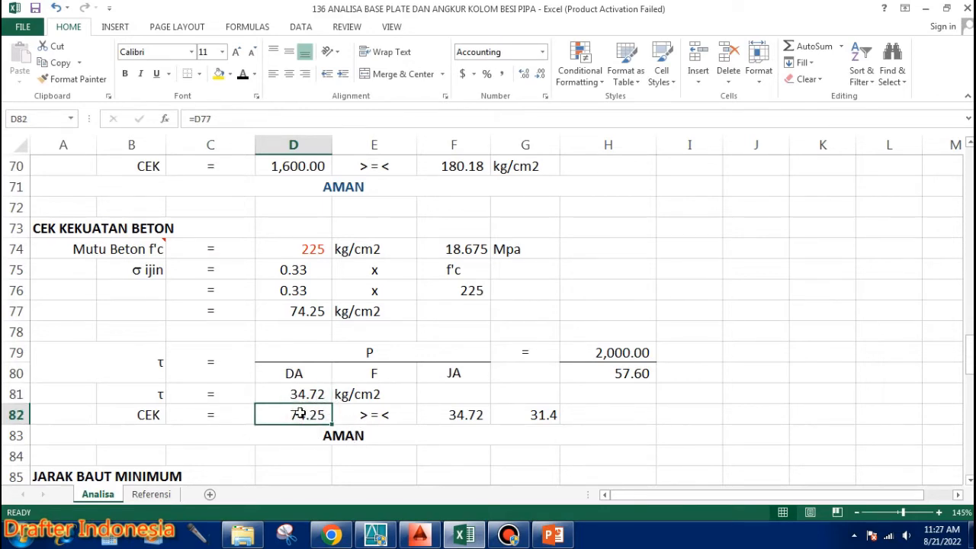
left_click(473, 415)
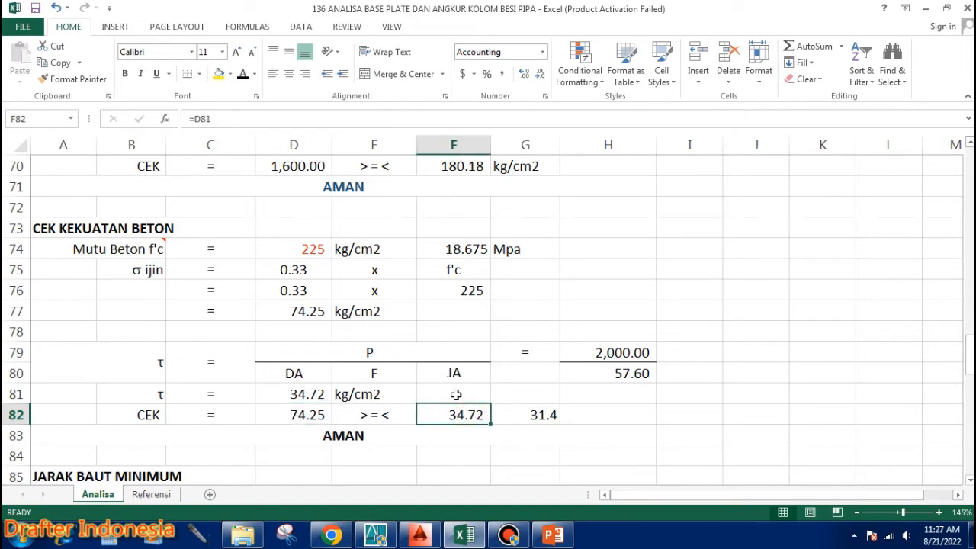
scroll(456, 394, "down", 1)
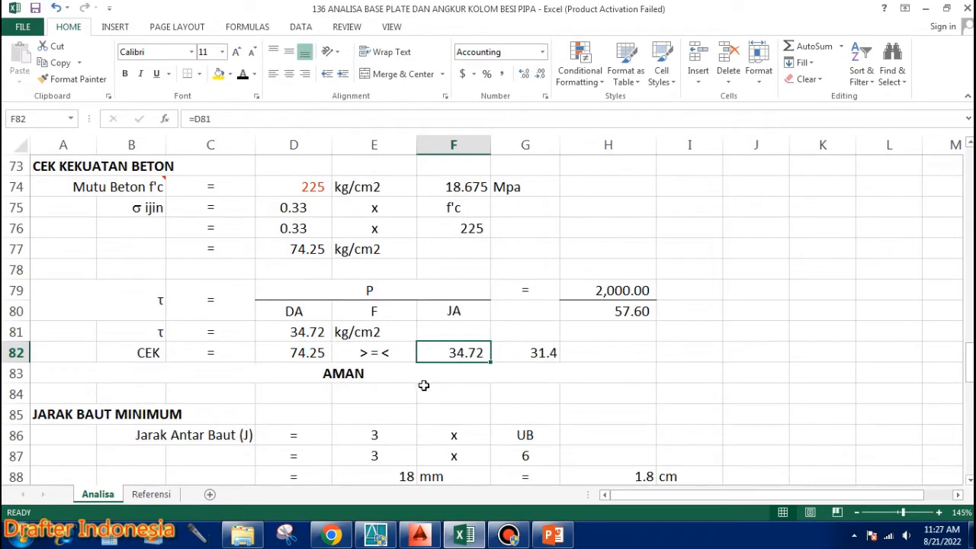
left_click(412, 383)
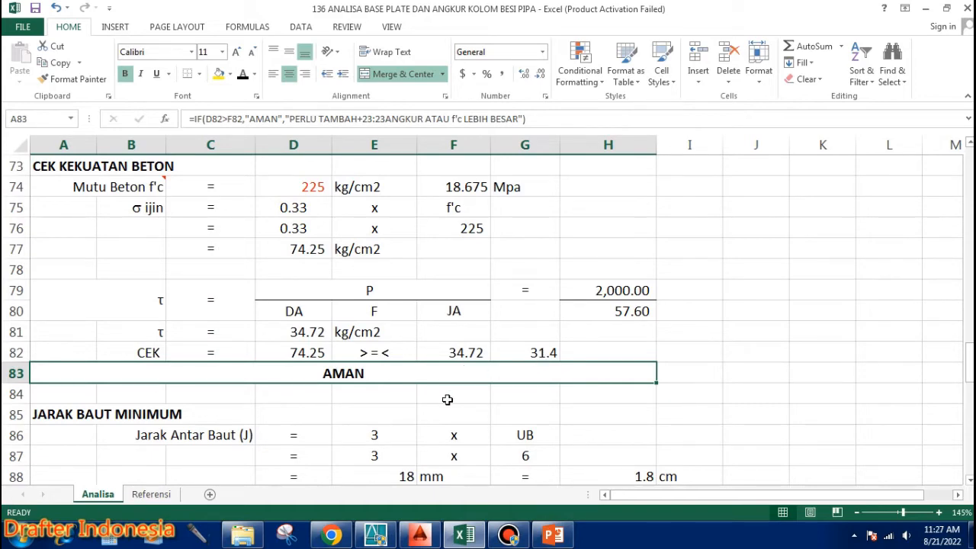
scroll(434, 401, "down", 1)
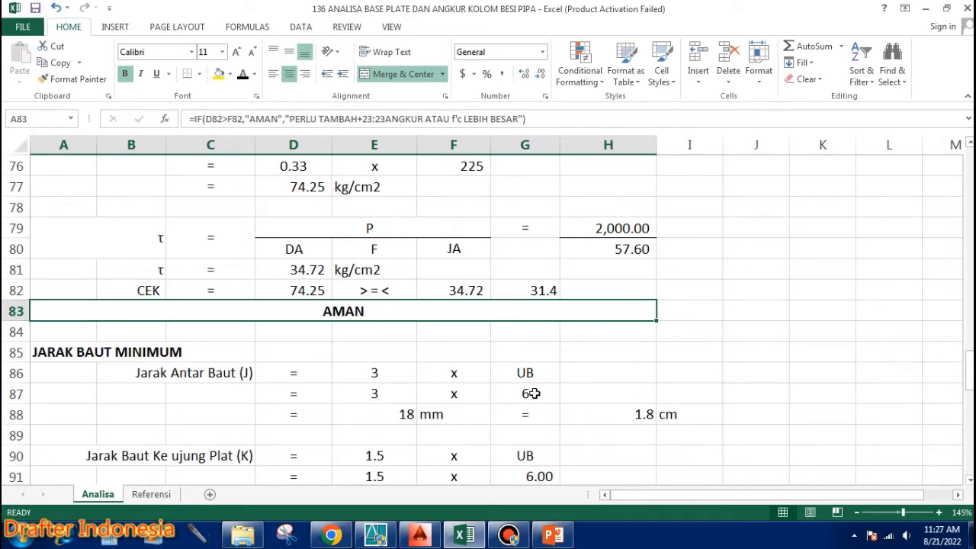
Inspect the minimum bolt distance calculations: the bolt spacing J formula in E88 and the edge distance K terms and product in rows 90 to 92
left_click(400, 414)
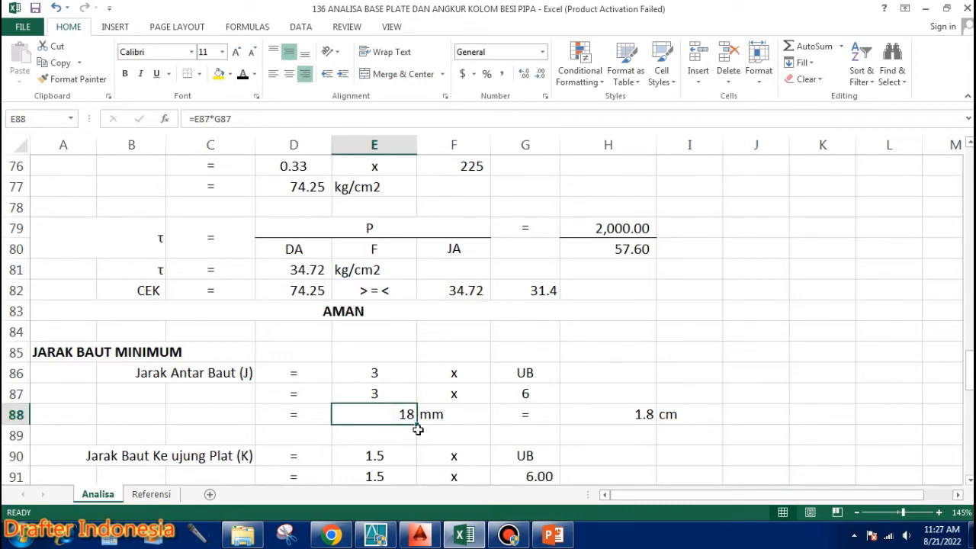
scroll(627, 392, "down", 1)
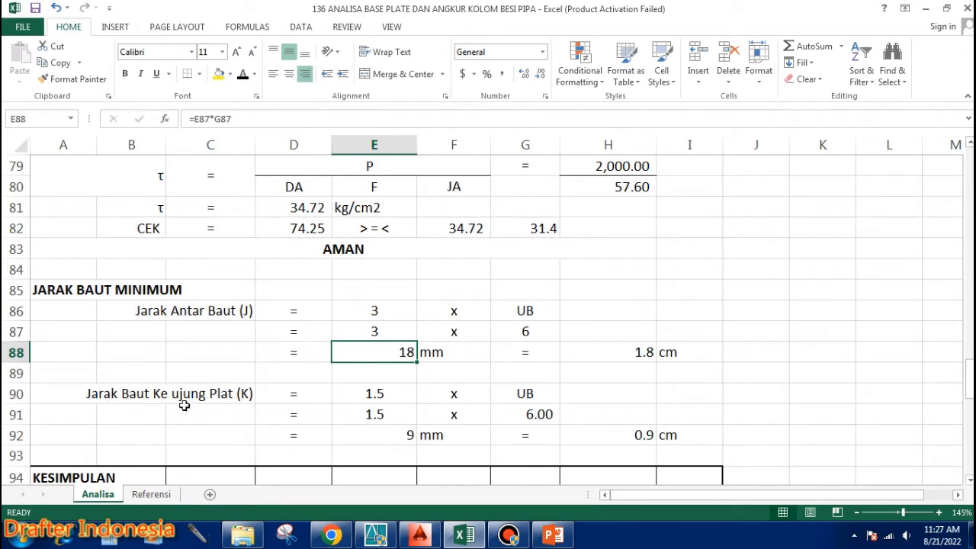
left_click(385, 392)
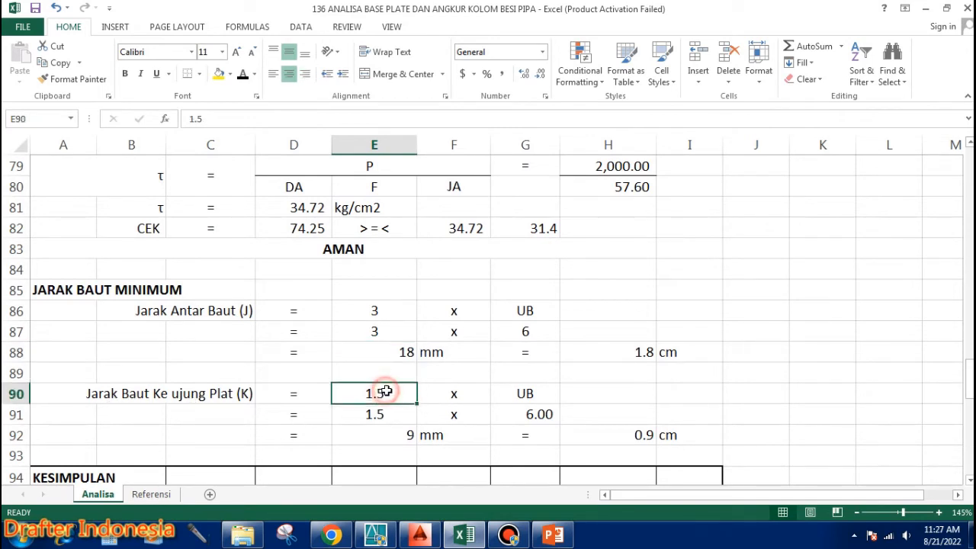
left_click(541, 395)
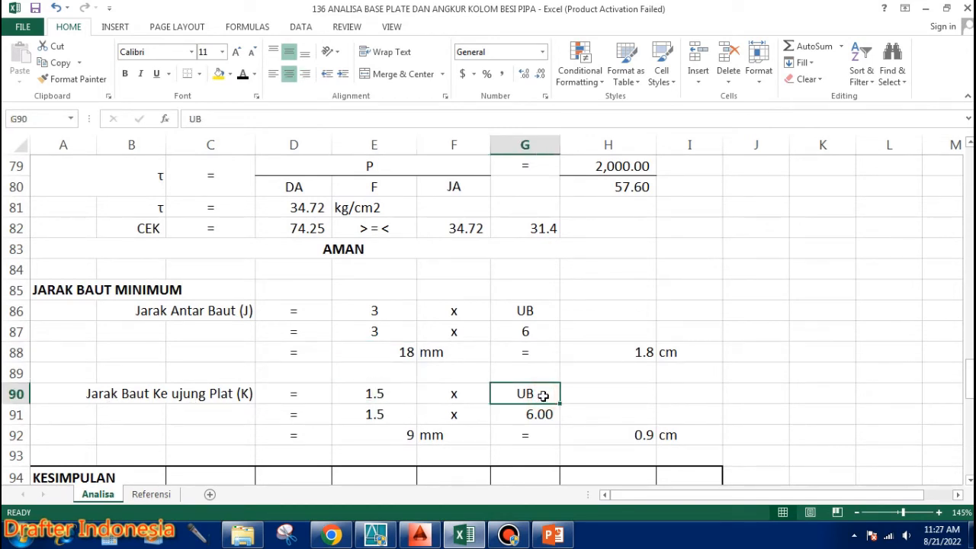
left_click(395, 414)
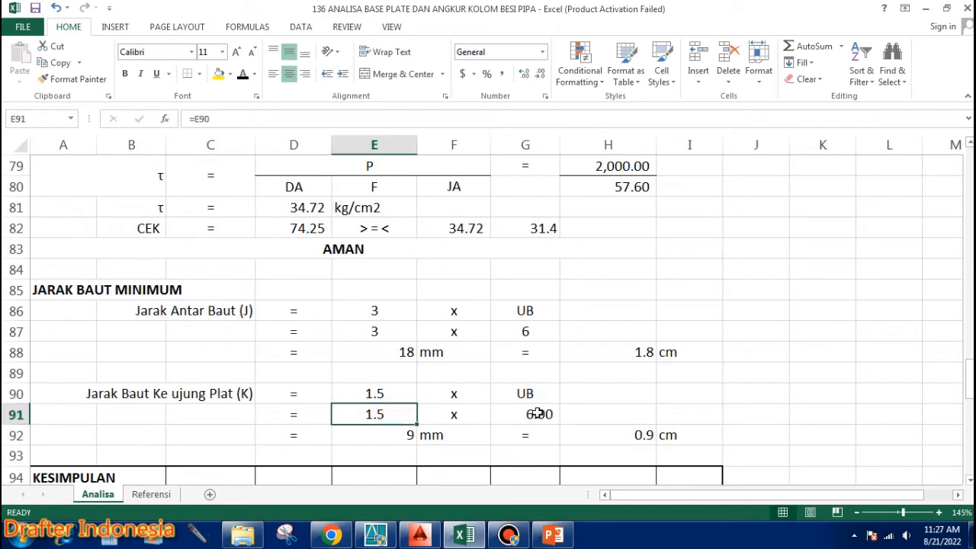
left_click(536, 415)
double_click(539, 415)
key("Escape")
left_click(399, 437)
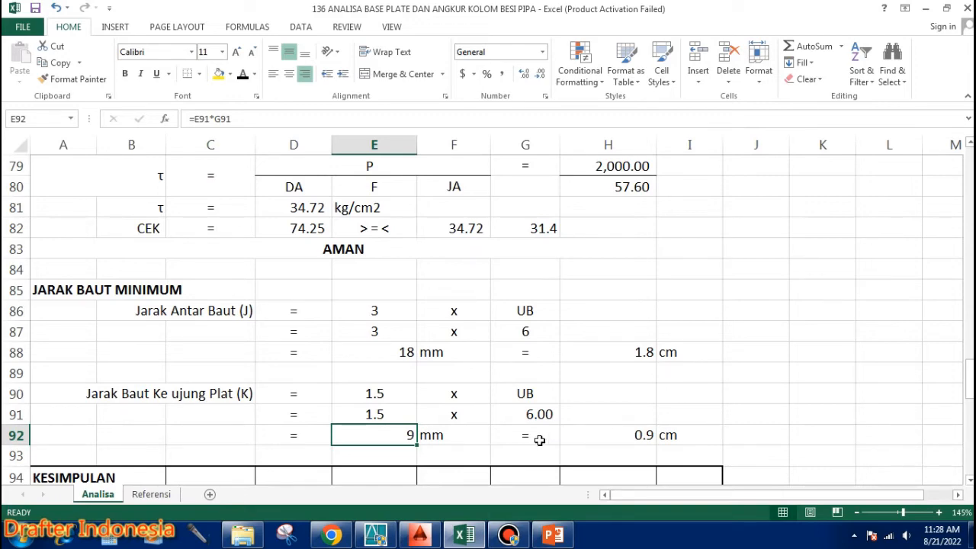
Look back over the concrete, weld, connecting plate and anchor strength checks above the minimum bolt distance section
scroll(539, 440, "up", 2)
scroll(539, 440, "down", 2)
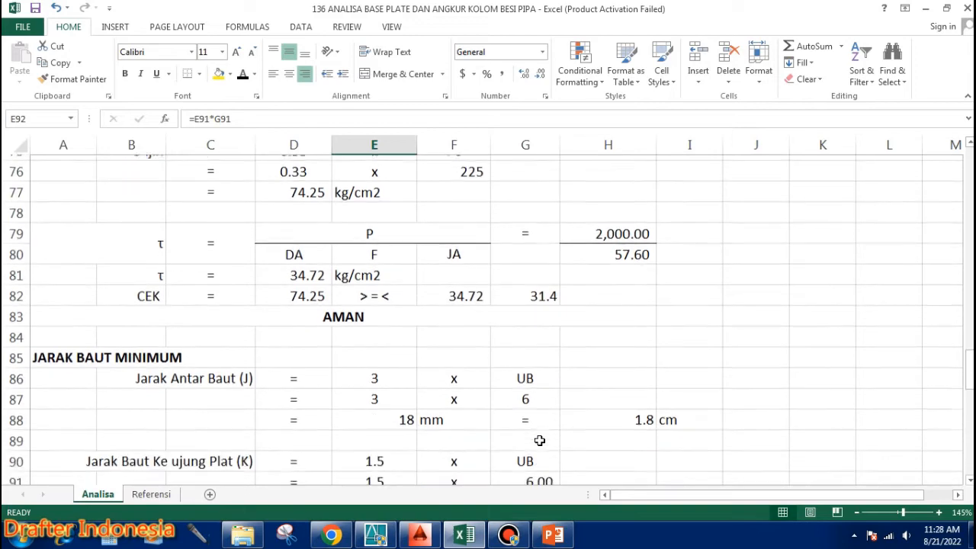
scroll(451, 394, "up", 3)
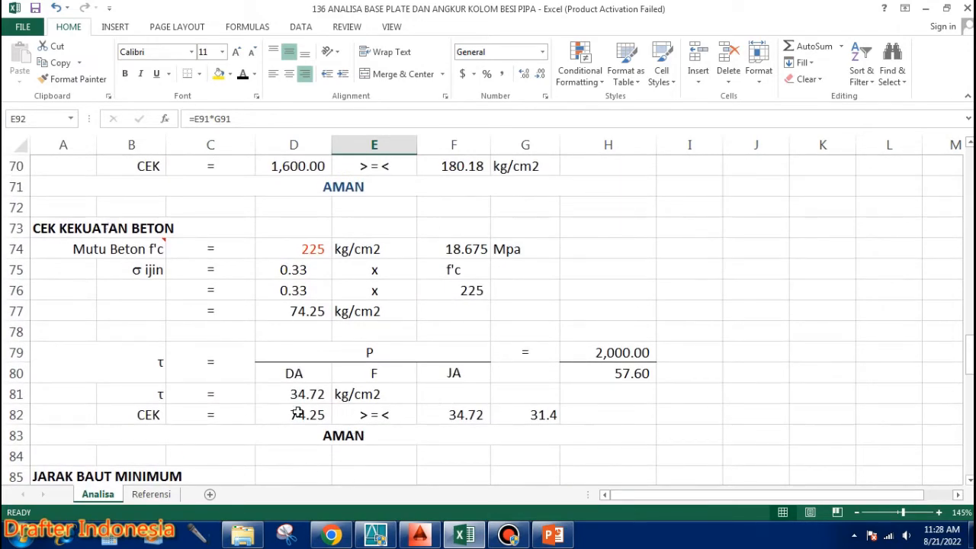
scroll(356, 446, "up", 3)
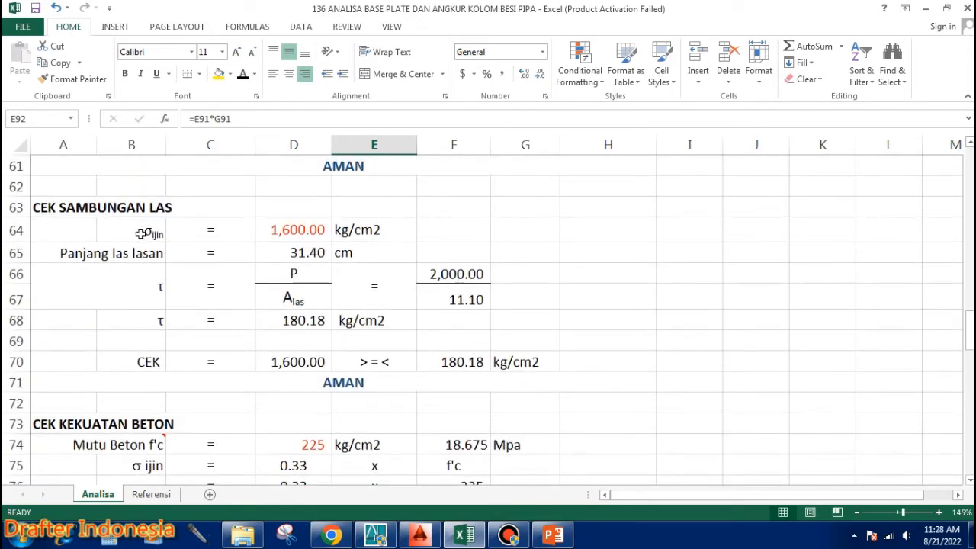
scroll(321, 421, "up", 5)
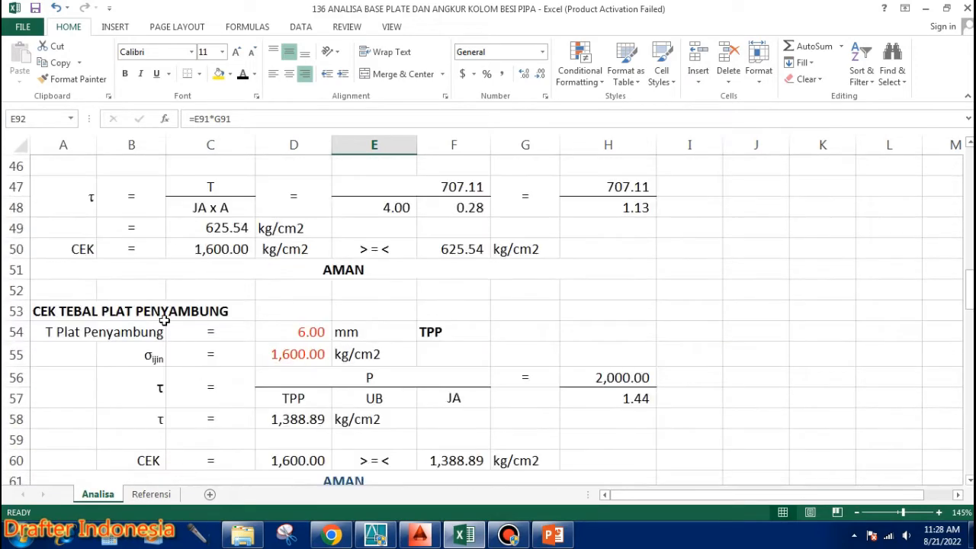
scroll(382, 416, "down", 1)
scroll(359, 381, "up", 3)
scroll(390, 391, "down", 2)
scroll(395, 408, "up", 3)
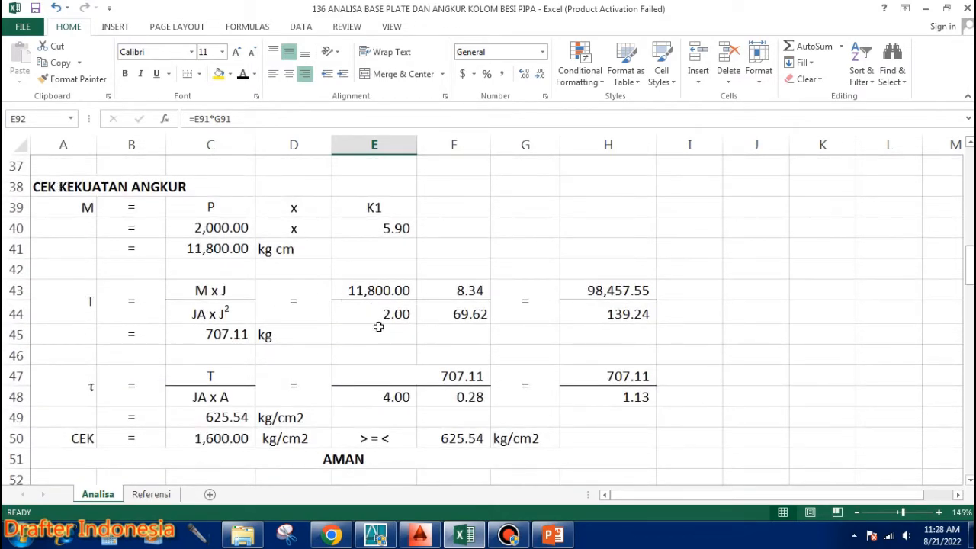
scroll(374, 317, "down", 1)
scroll(381, 410, "up", 4)
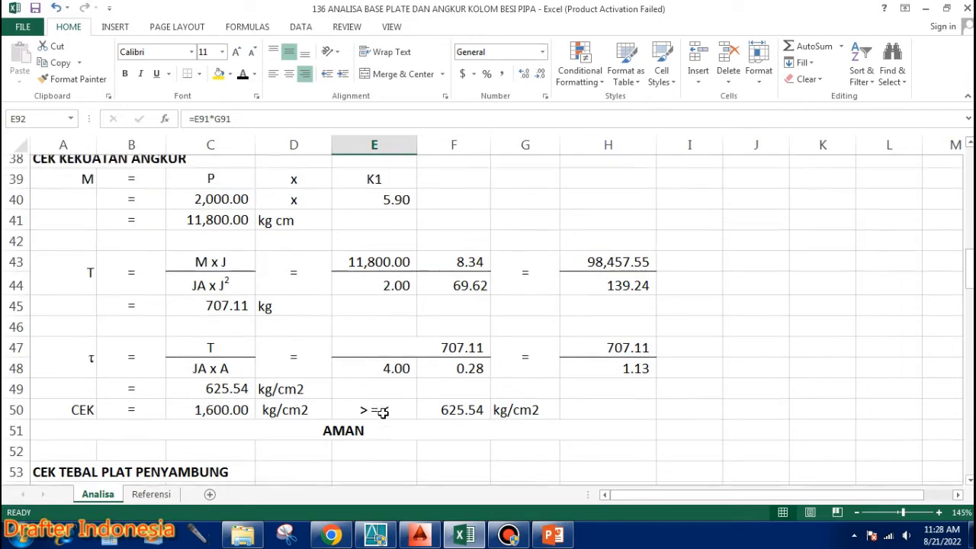
scroll(383, 414, "up", 1)
Review the KESIMPULAN table, checking the references for allowable shear stress, allowable tensile stress and anchor size in D98 to D100
scroll(385, 415, "down", 6)
scroll(385, 416, "down", 14)
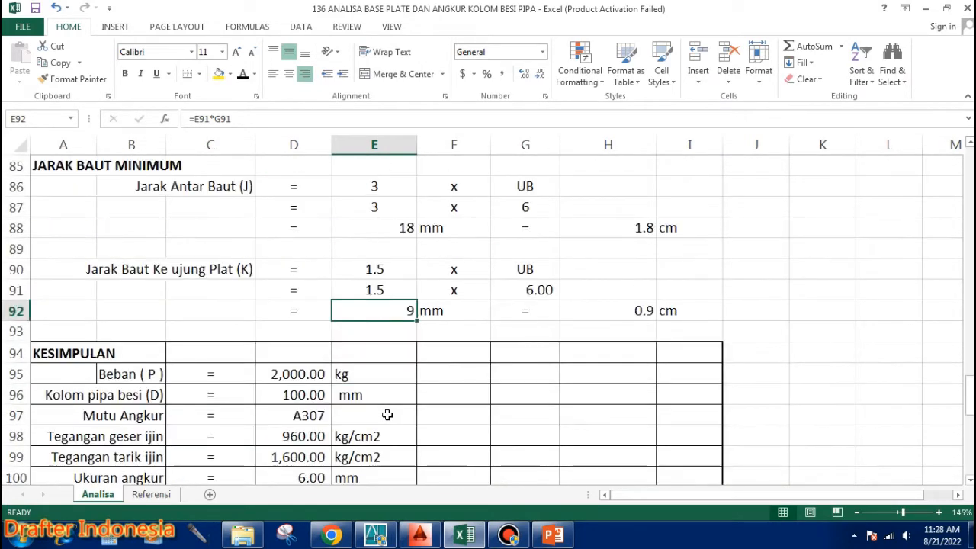
scroll(387, 415, "down", 1)
scroll(187, 350, "down", 1)
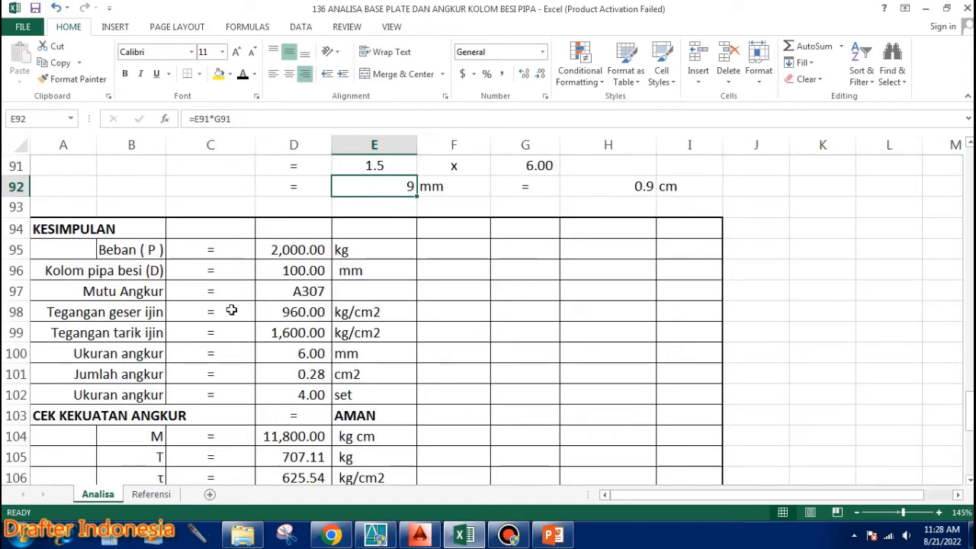
left_click(311, 313)
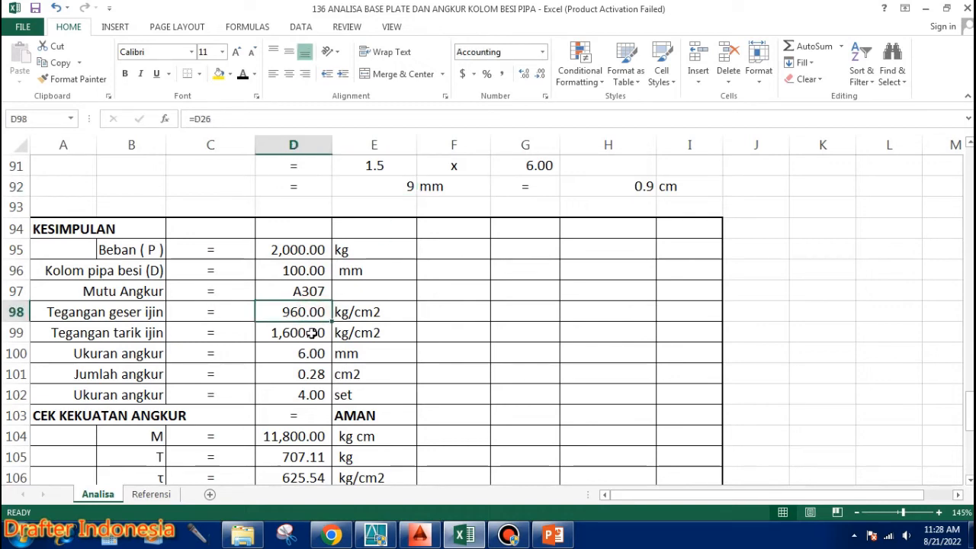
left_click(313, 332)
scroll(312, 333, "down", 1)
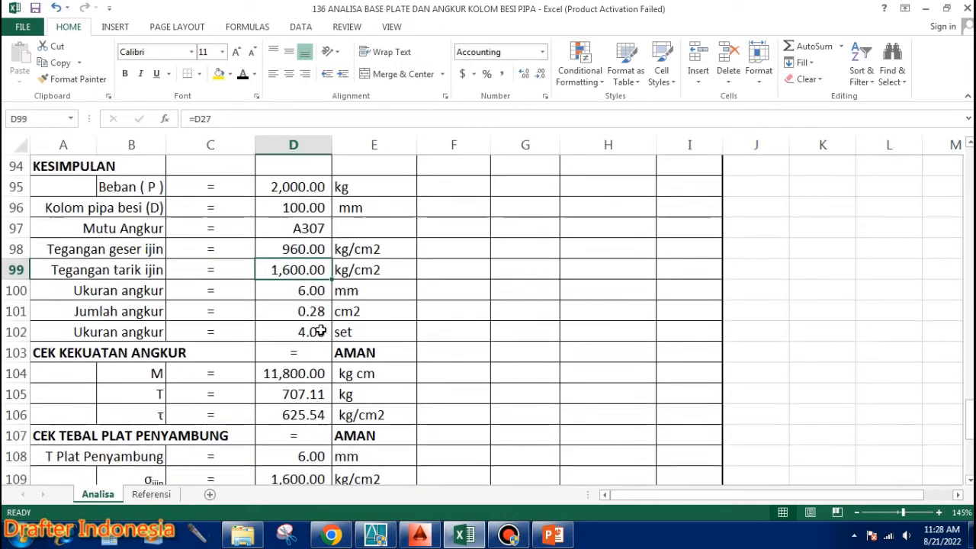
left_click(316, 291)
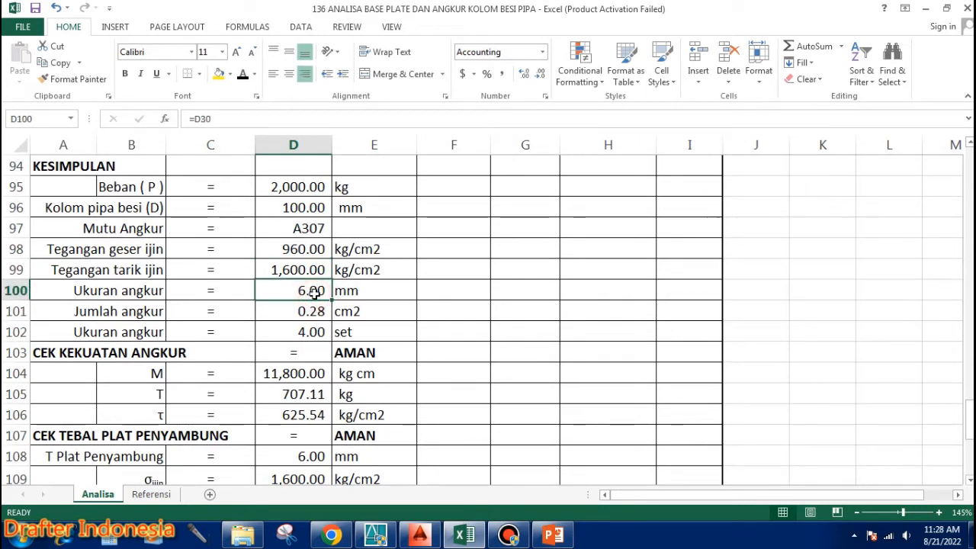
Try relinking the Jumlah angkur value in D101 to the anchor count in the design inputs, and undo the change
left_click(316, 311)
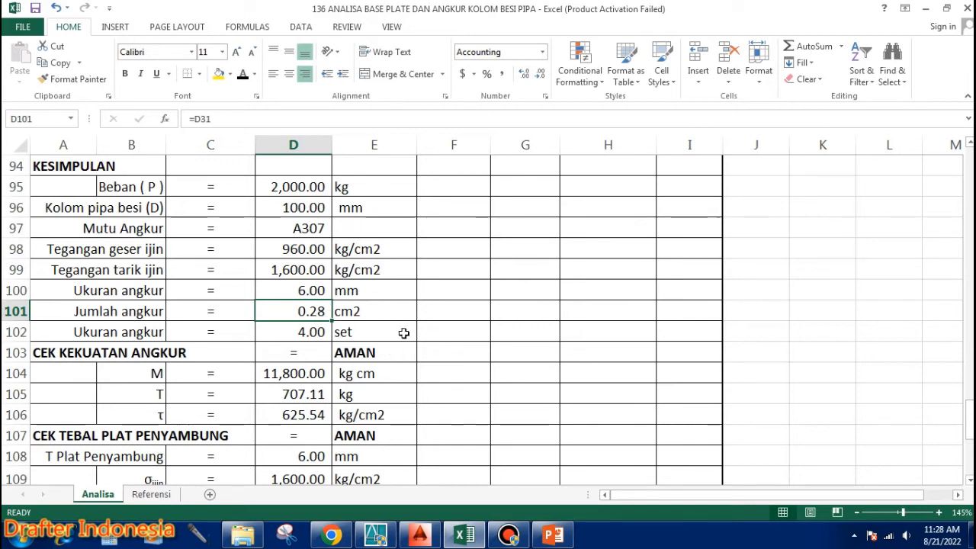
type("=")
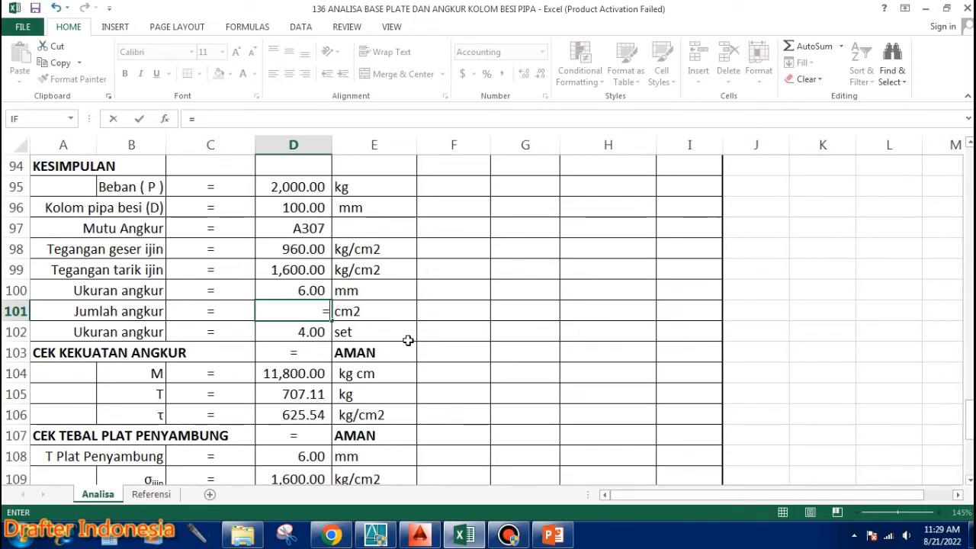
scroll(407, 340, "up", 7)
scroll(408, 340, "up", 15)
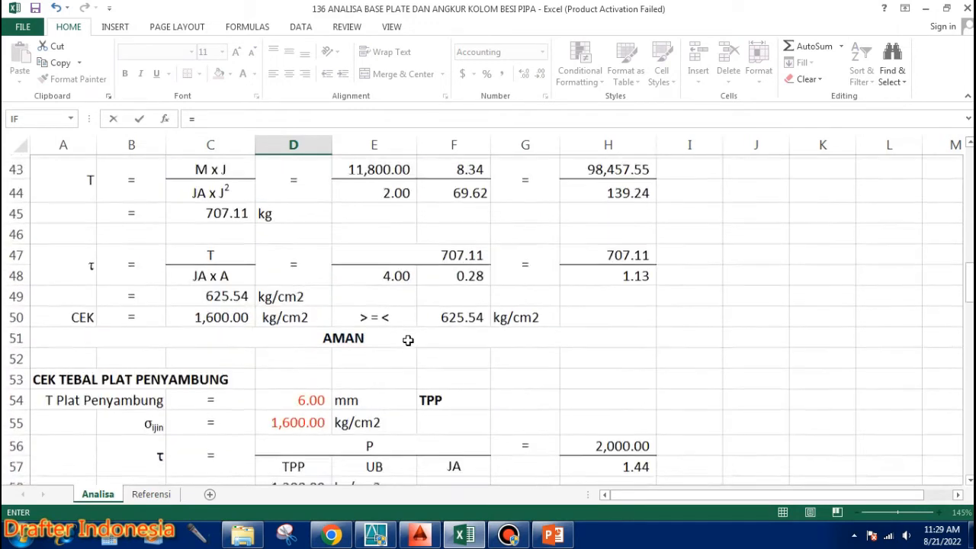
left_click(304, 251)
key("Return")
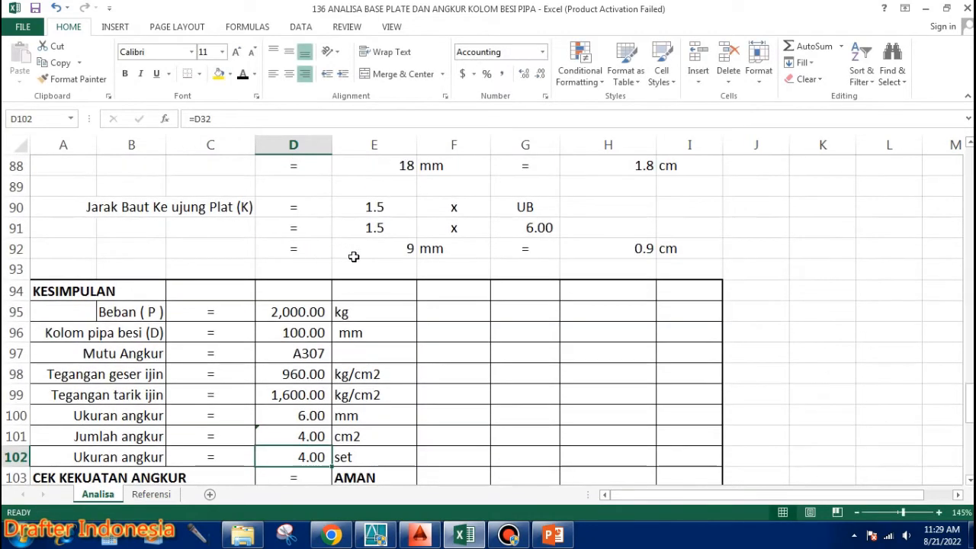
scroll(335, 256, "down", 1)
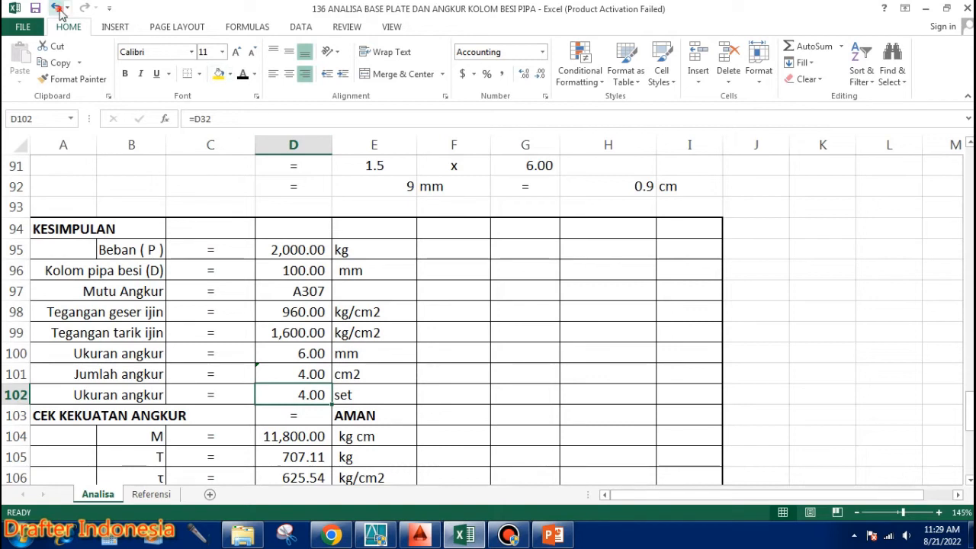
left_click(58, 9)
Replace the label in B101 of the KESIMPULAN table with Luas Angkur
double_click(131, 378)
key("Escape")
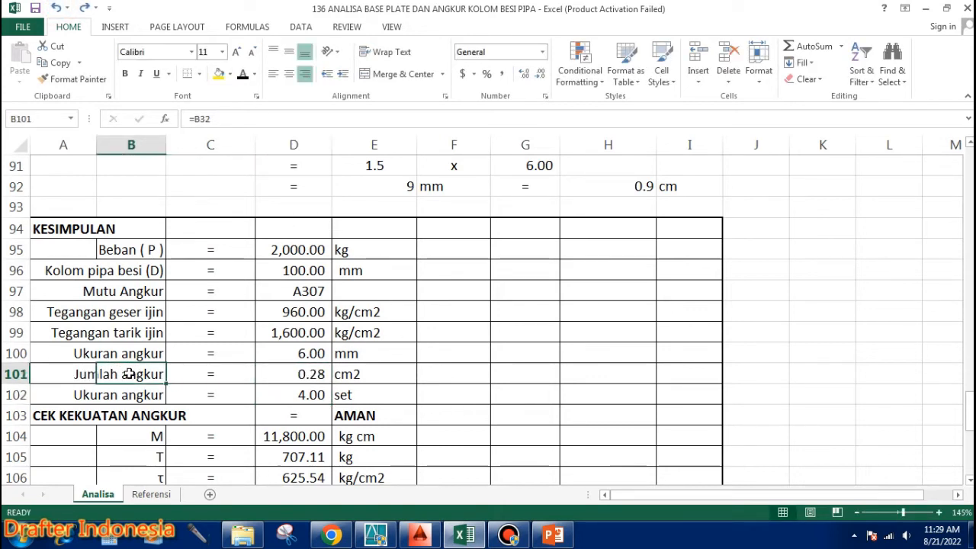
type("Luas")
key("BackSpace")
key("BackSpace")
key("BackSpace")
key("BackSpace")
type("Luas")
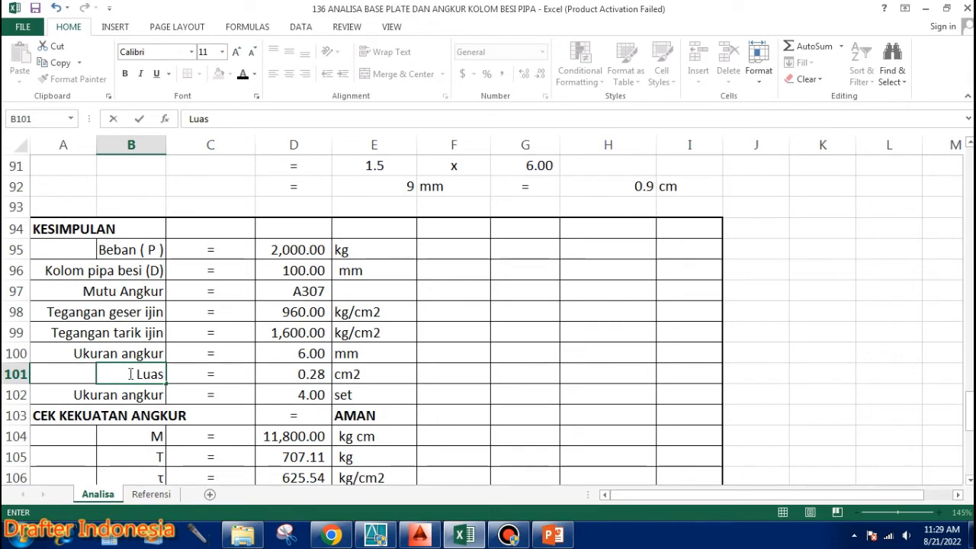
type(" Angkur")
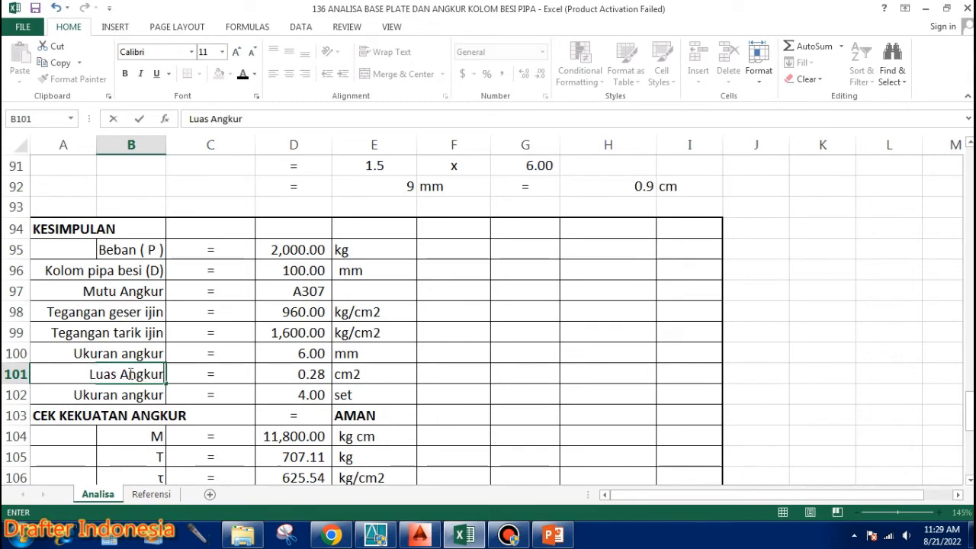
key("Return")
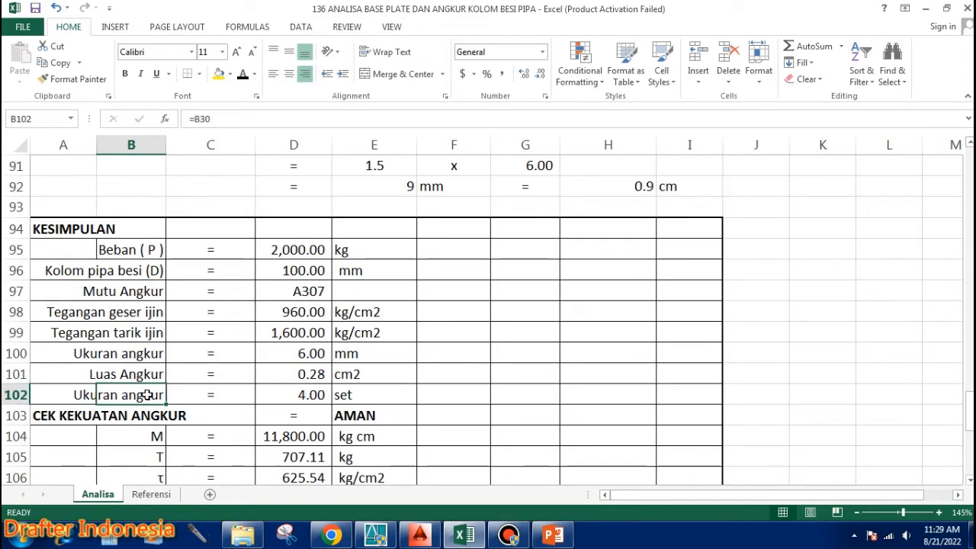
Replace the label in B102 of the KESIMPULAN table with Jumlah Angkur
double_click(148, 394)
key("Escape")
type("Ju")
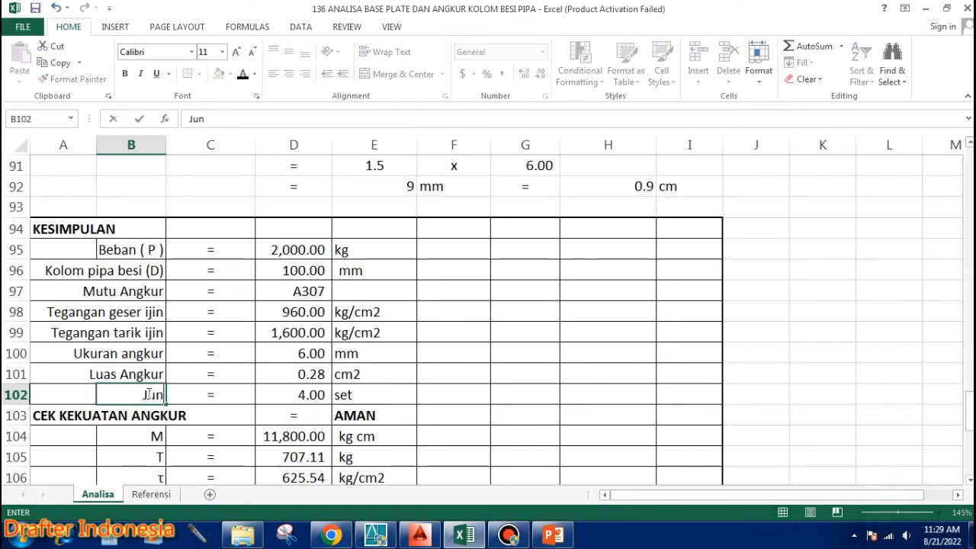
type("mlah")
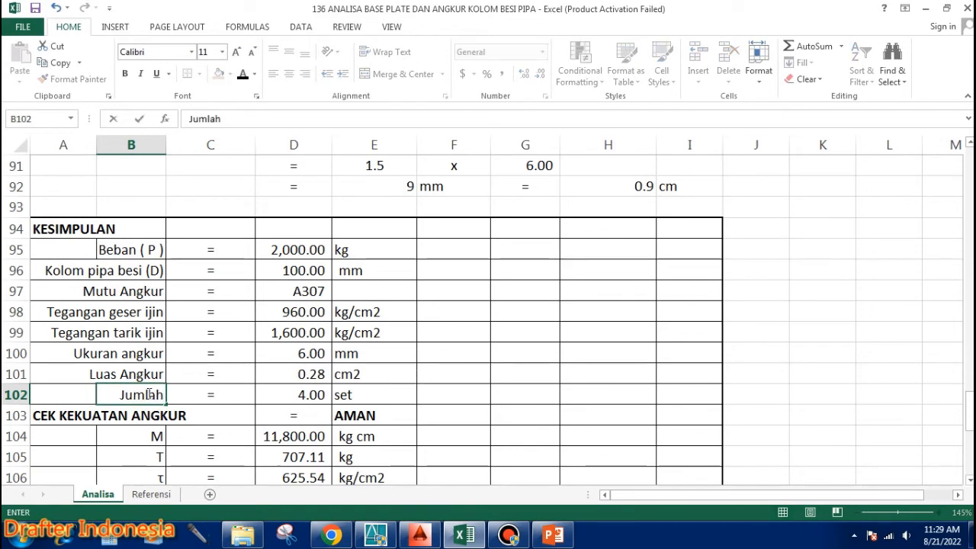
type(" Angkur")
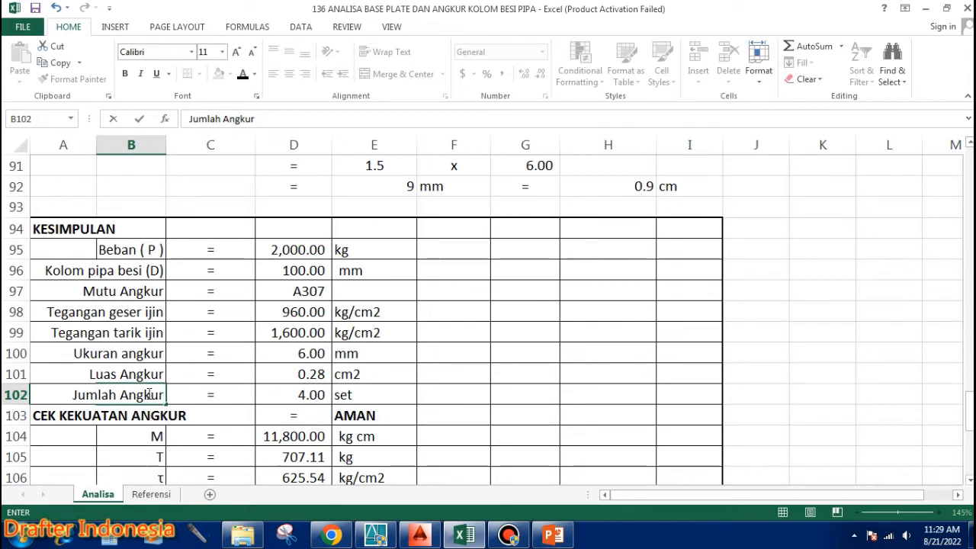
key("Return")
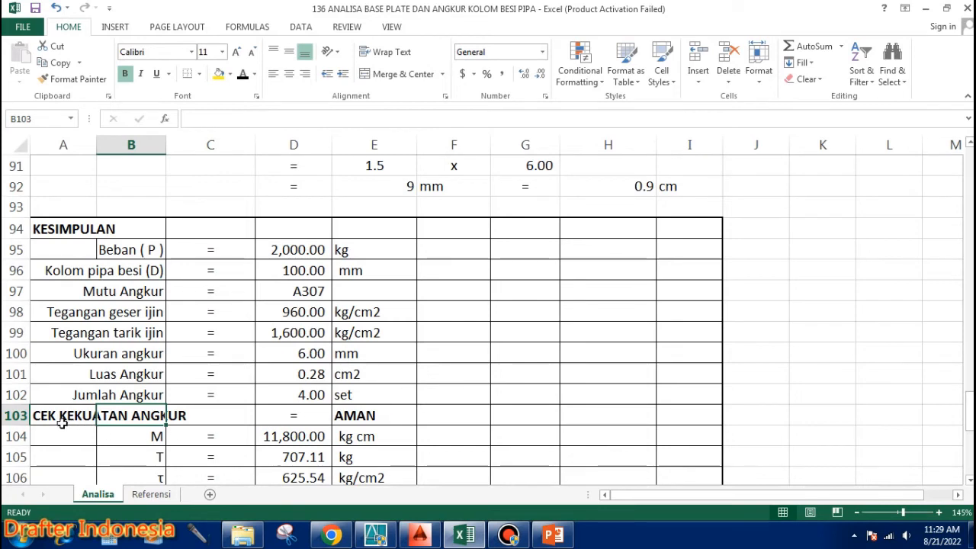
Check the references for M, T and τ in D104 to D106 of the CEK KEKUATAN ANGKUR summary
scroll(384, 405, "down", 1)
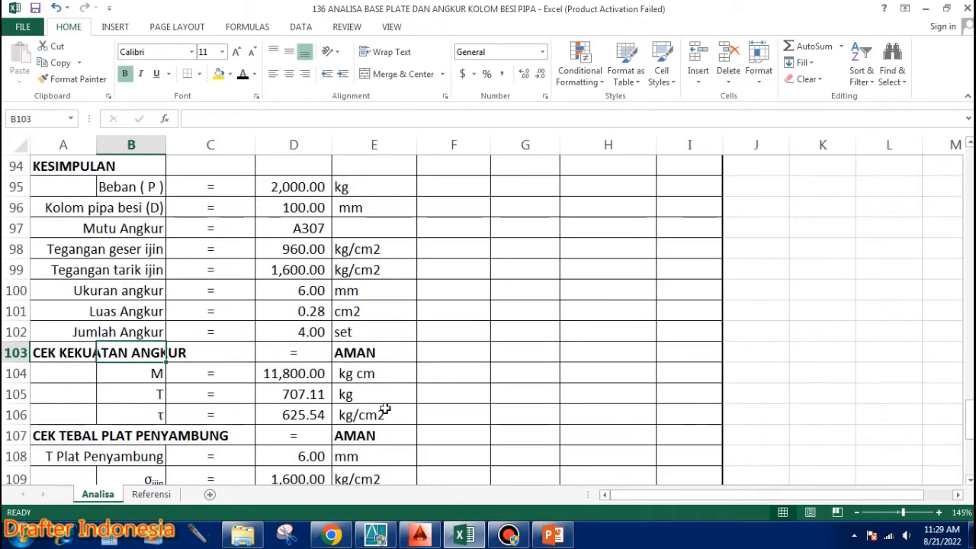
left_click(315, 374)
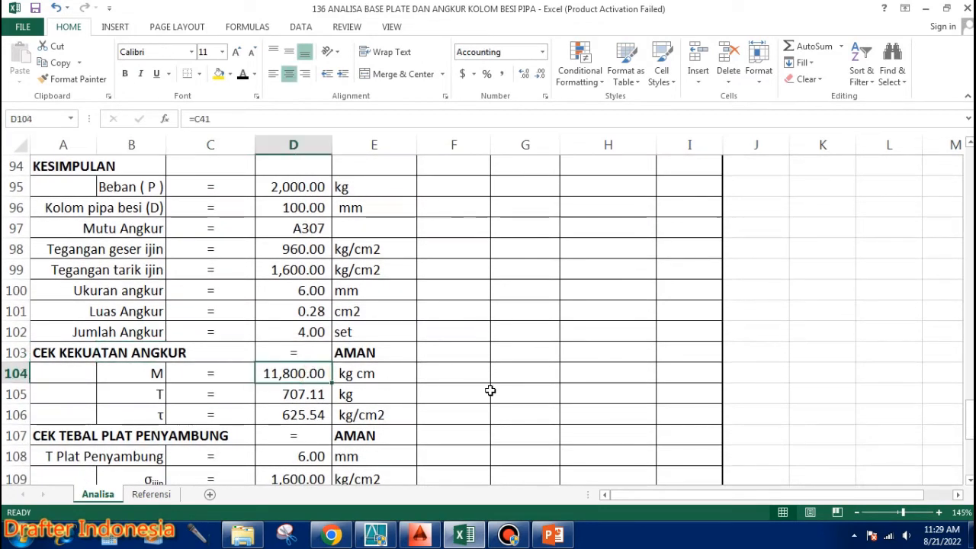
left_click(306, 397)
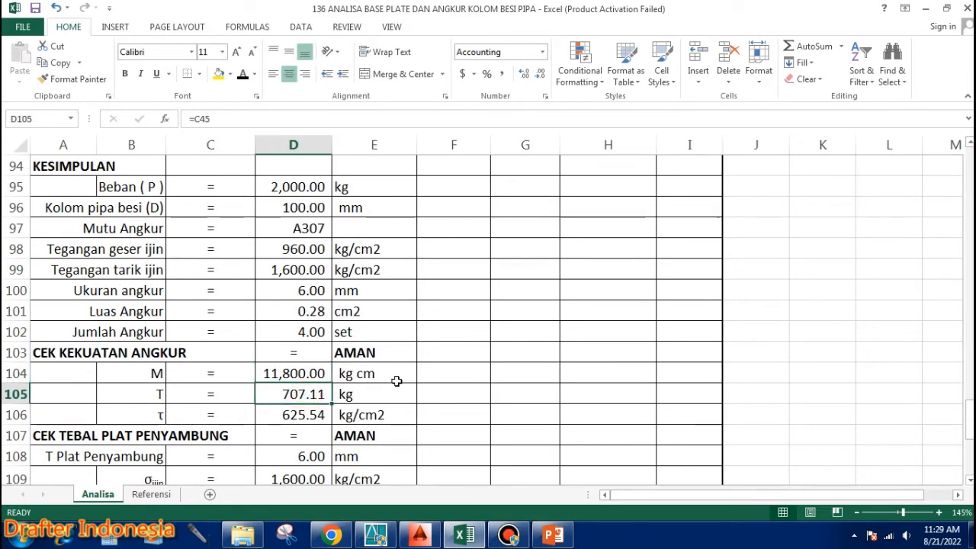
scroll(396, 381, "down", 1)
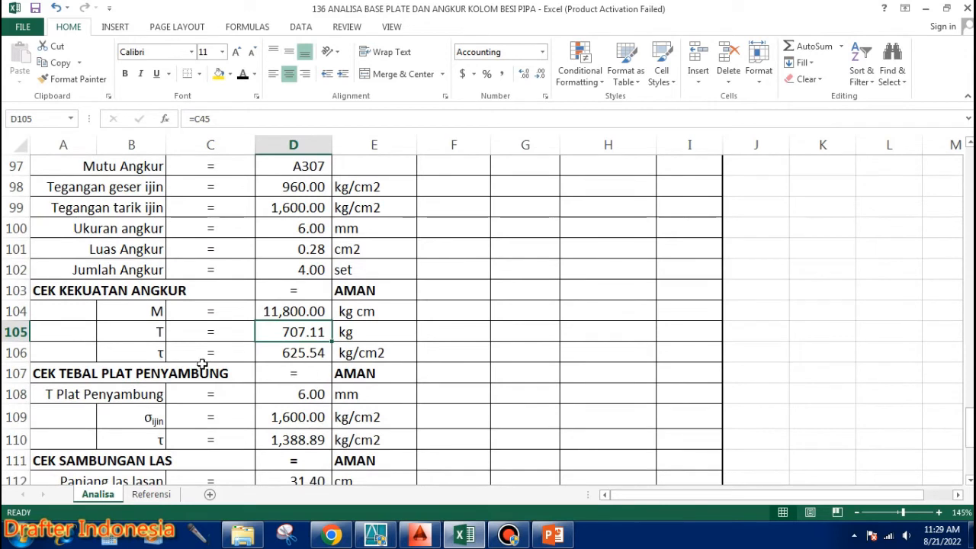
left_click(309, 352)
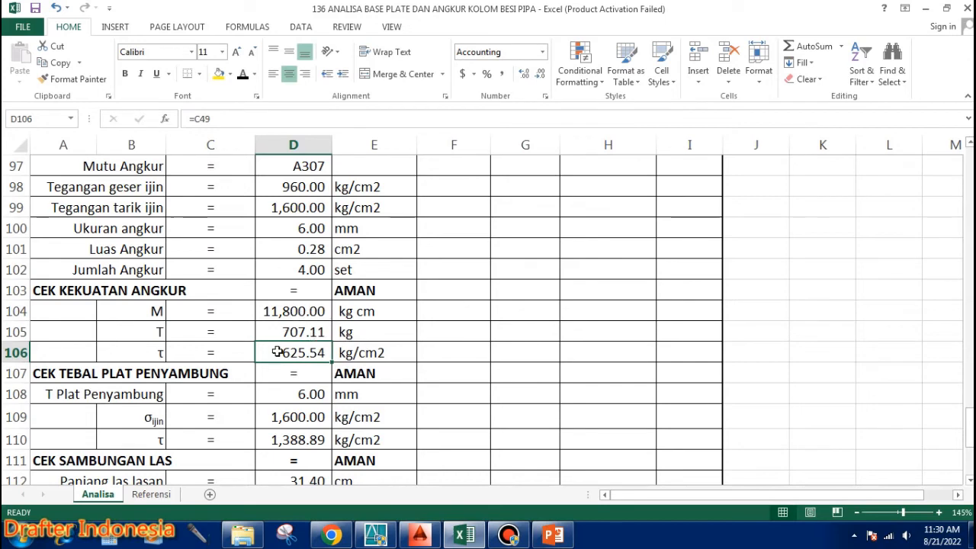
Review the plate, weld, concrete and bolt distance entries in the KESIMPULAN table, and the anchor and plate calculations
scroll(443, 355, "down", 1)
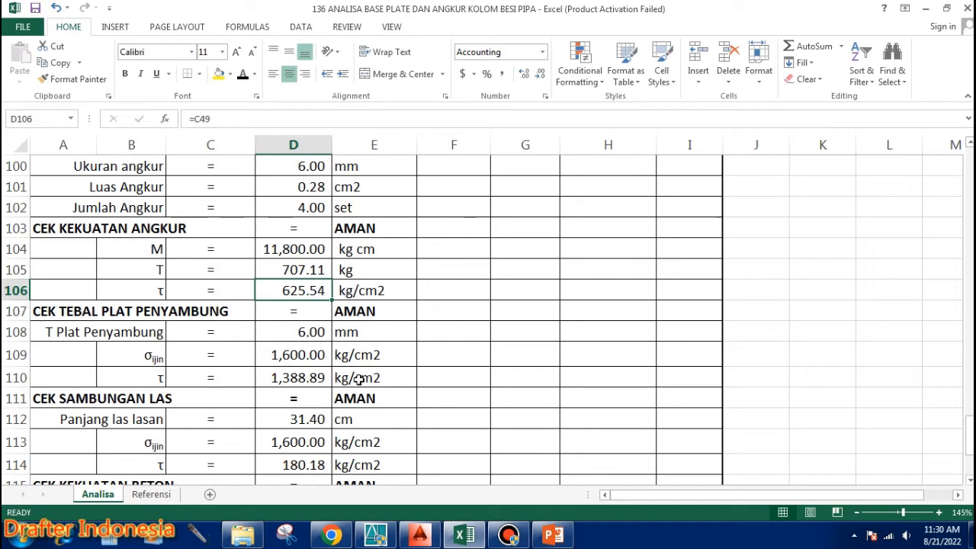
scroll(319, 389, "down", 2)
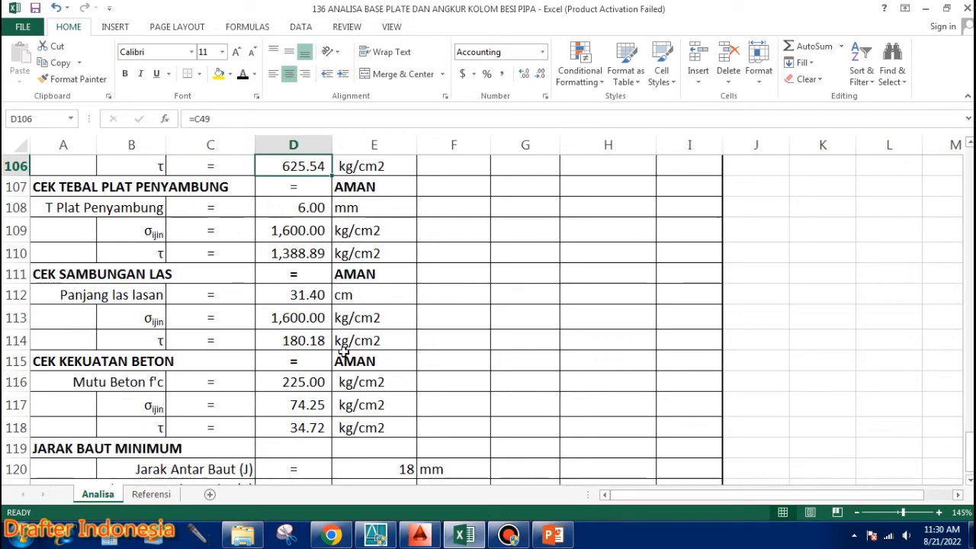
scroll(320, 273, "down", 2)
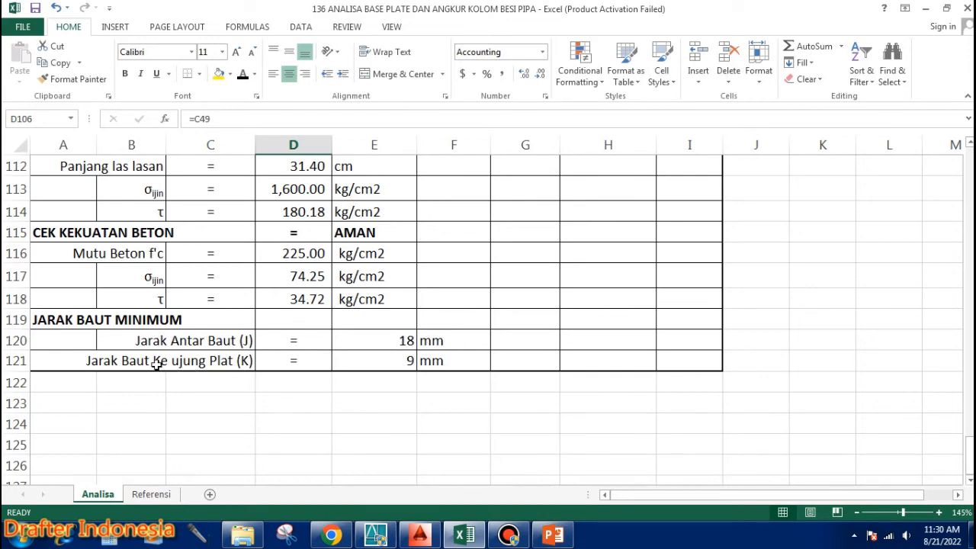
scroll(442, 362, "up", 12)
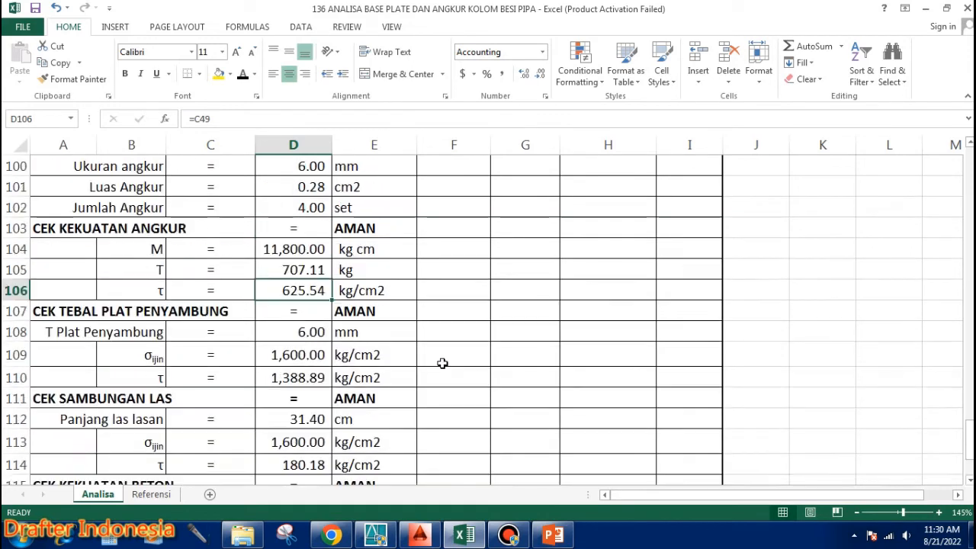
scroll(438, 360, "up", 19)
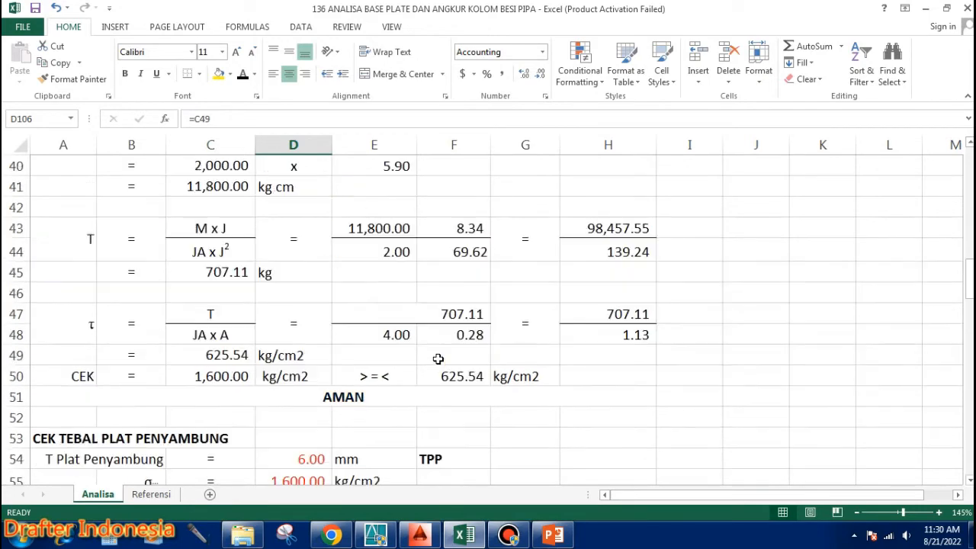
scroll(439, 360, "down", 5)
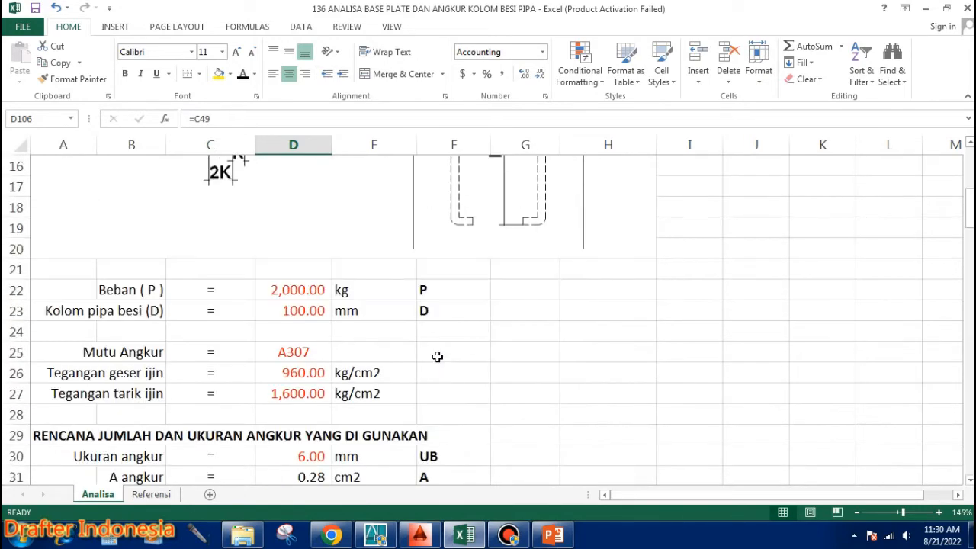
scroll(437, 354, "down", 2)
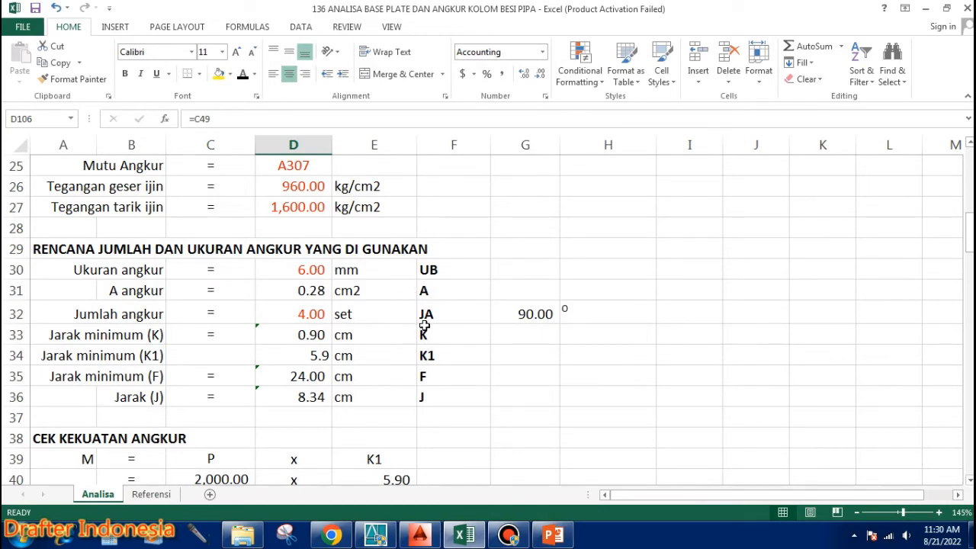
scroll(424, 324, "down", 7)
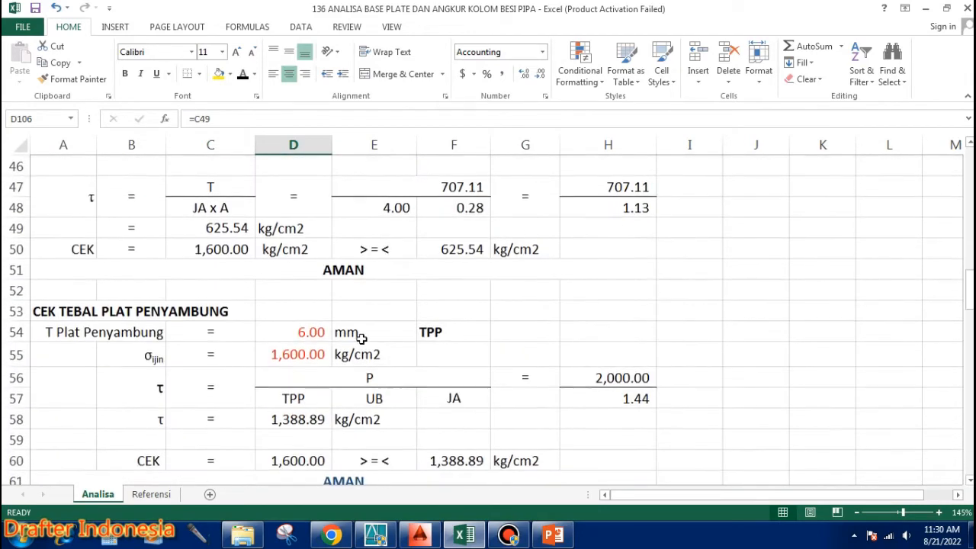
scroll(318, 332, "up", 8)
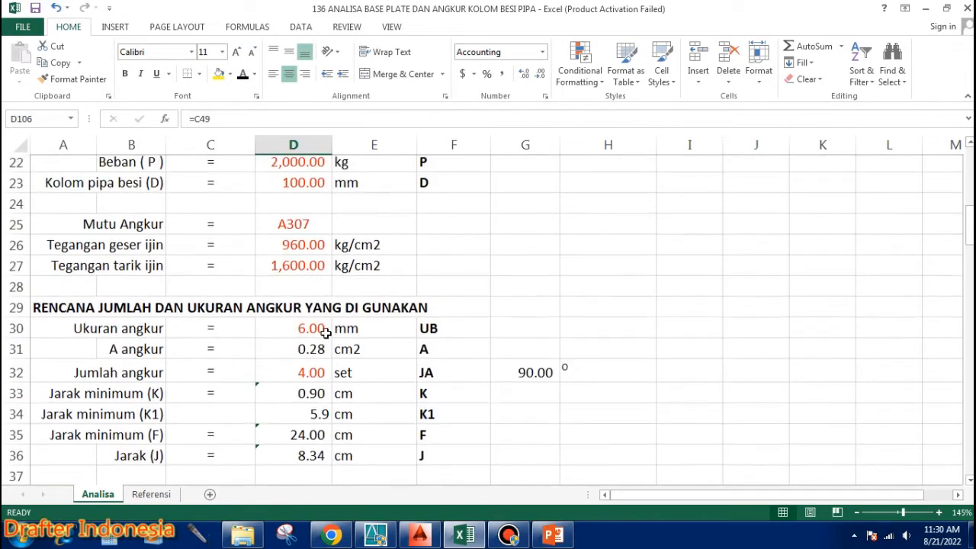
Set Ukuran angkur in D30 to 8 mm and check the recalculated anchor distances
left_click(316, 331)
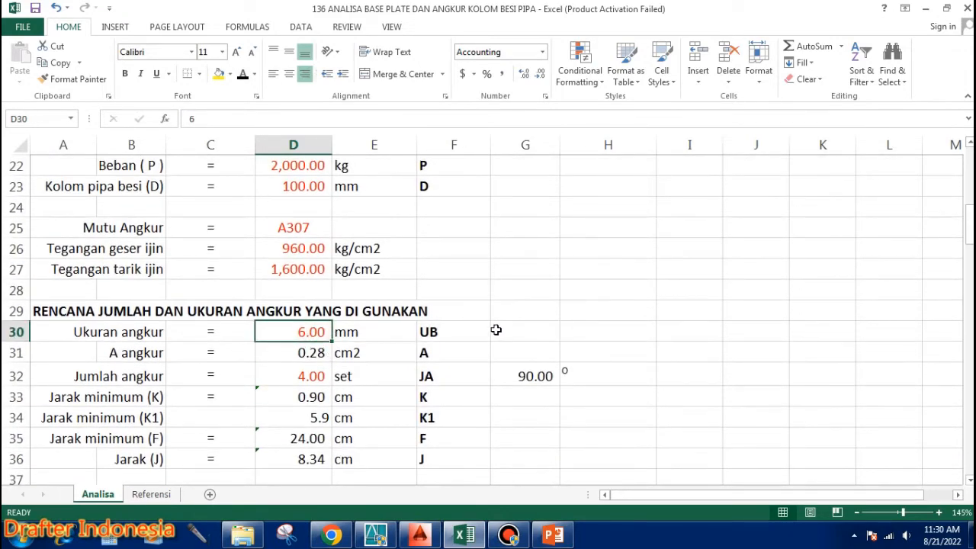
type("8")
key("Return")
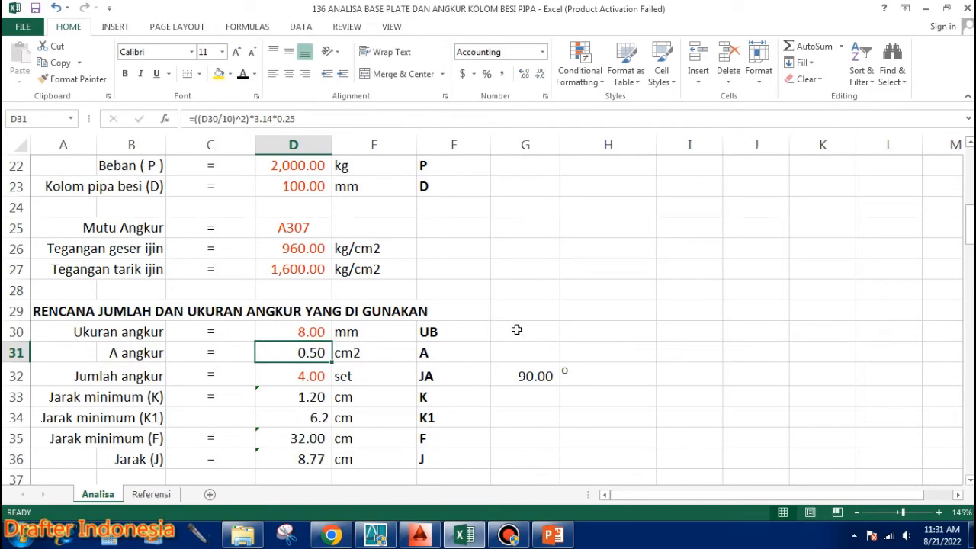
scroll(516, 330, "down", 1)
scroll(515, 338, "down", 1)
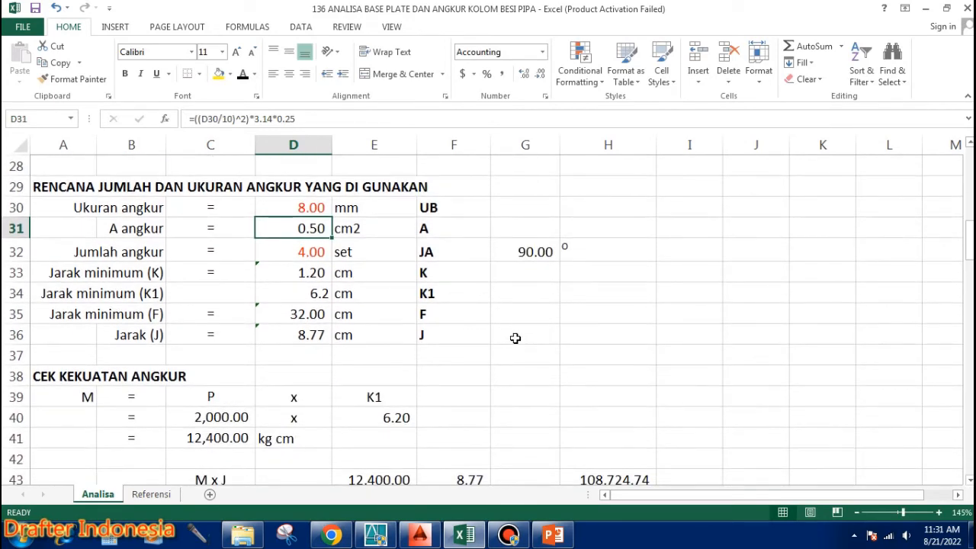
Set Ukuran angkur in D30 back to 6 mm
scroll(515, 338, "up", 1)
left_click(319, 268)
type("6")
key("Return")
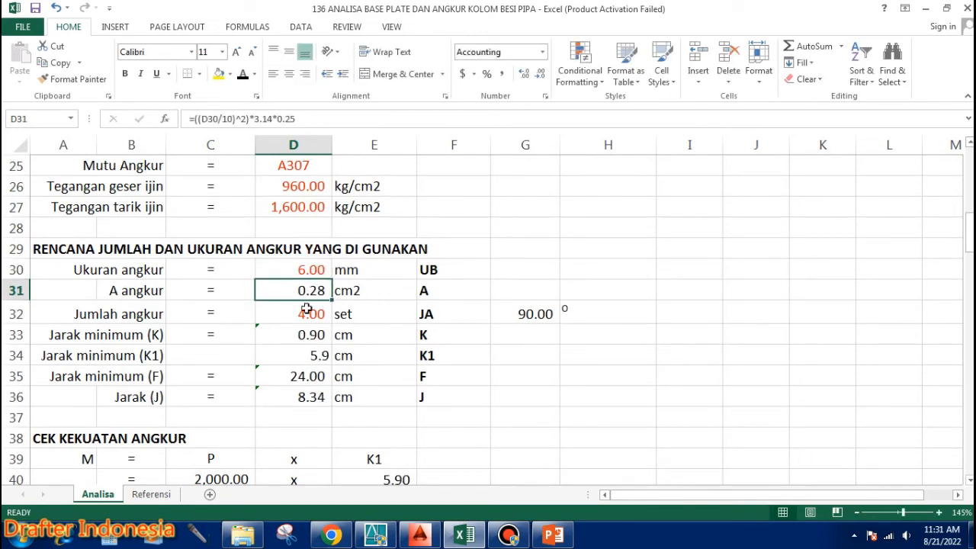
Set Jumlah angkur in D32 to 2 sets and check the CEK KEKUATAN ANGKUR result
left_click(306, 309)
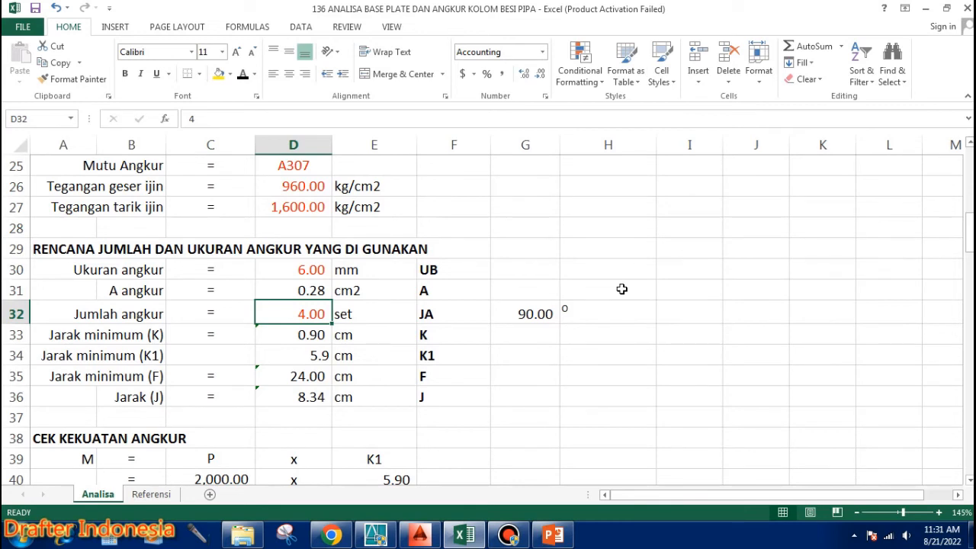
type("2")
key("Return")
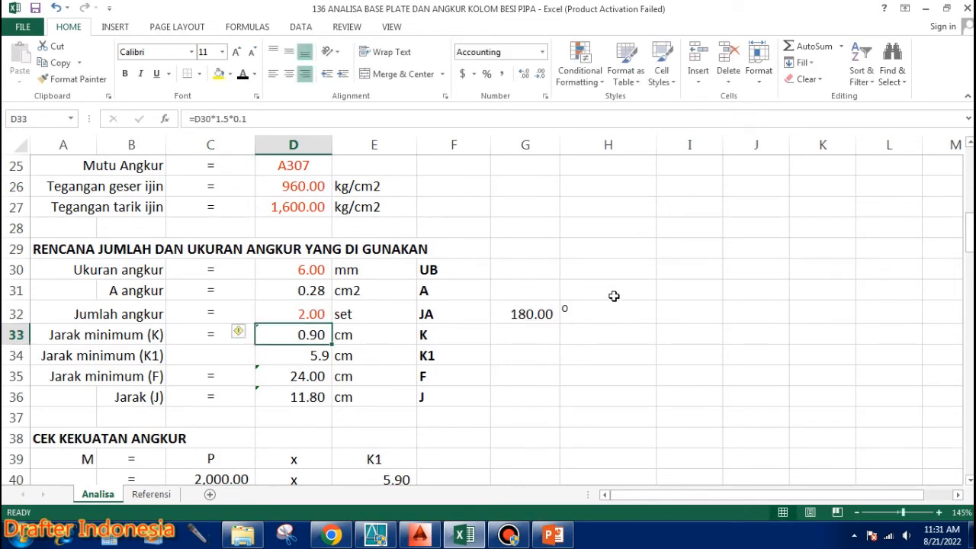
scroll(324, 275, "down", 4)
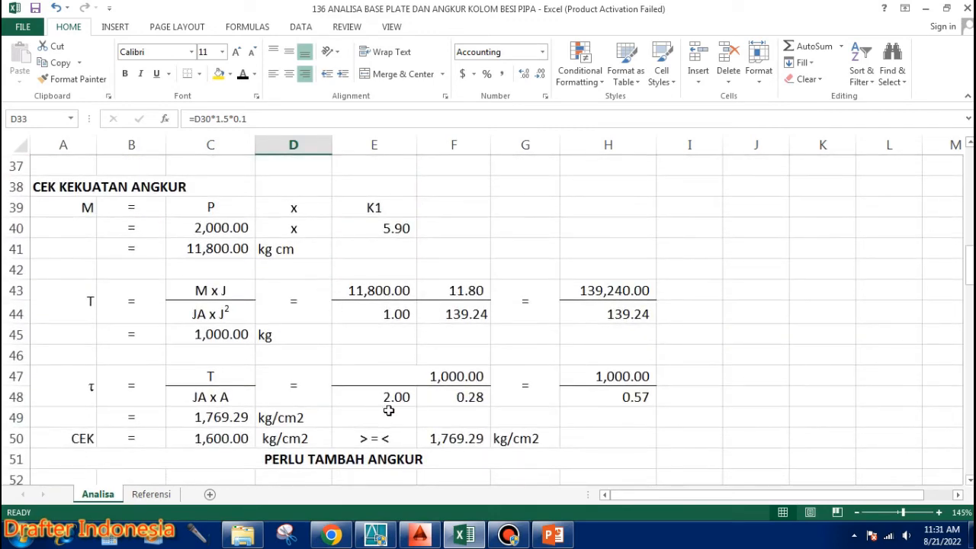
scroll(386, 405, "down", 1)
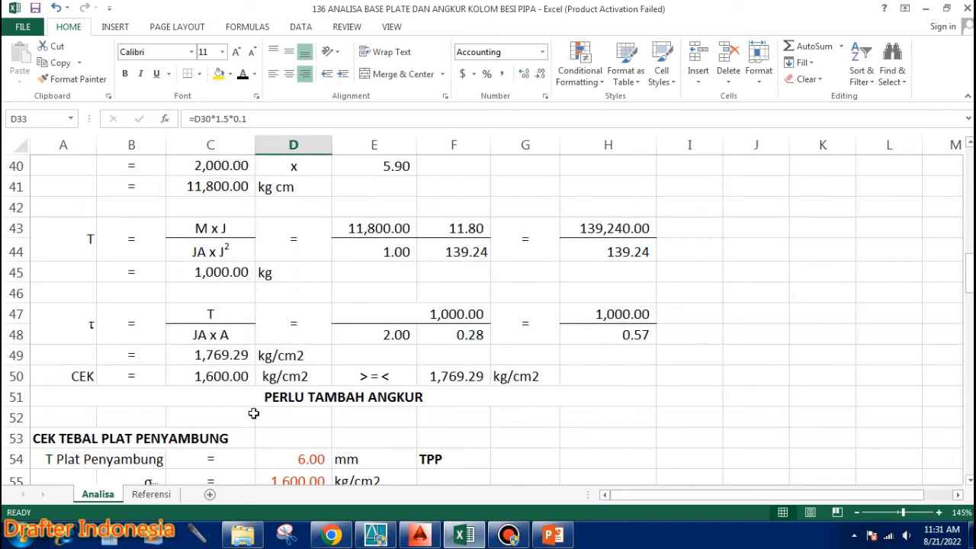
Set Ukuran angkur in D30 to 10 mm and recheck the anchor strength calculation
scroll(463, 427, "up", 4)
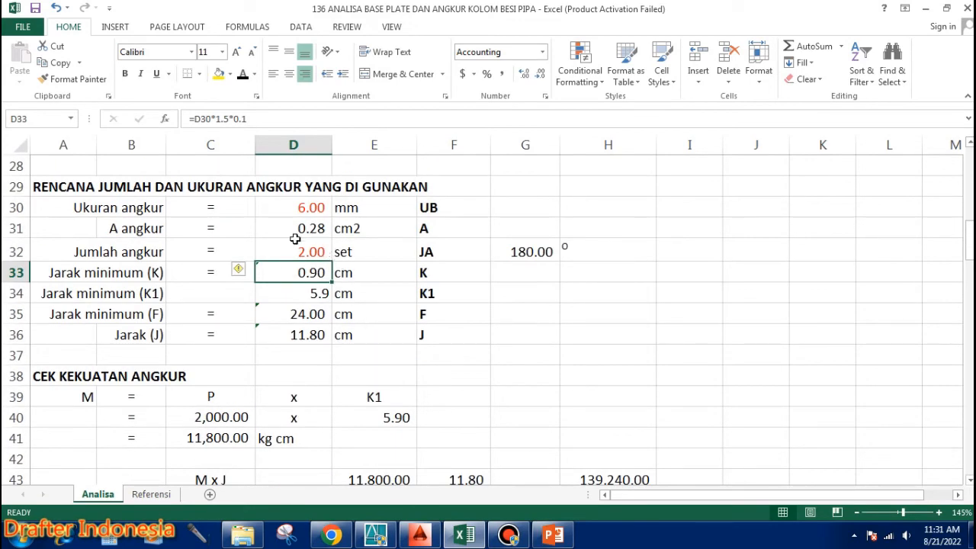
left_click(309, 207)
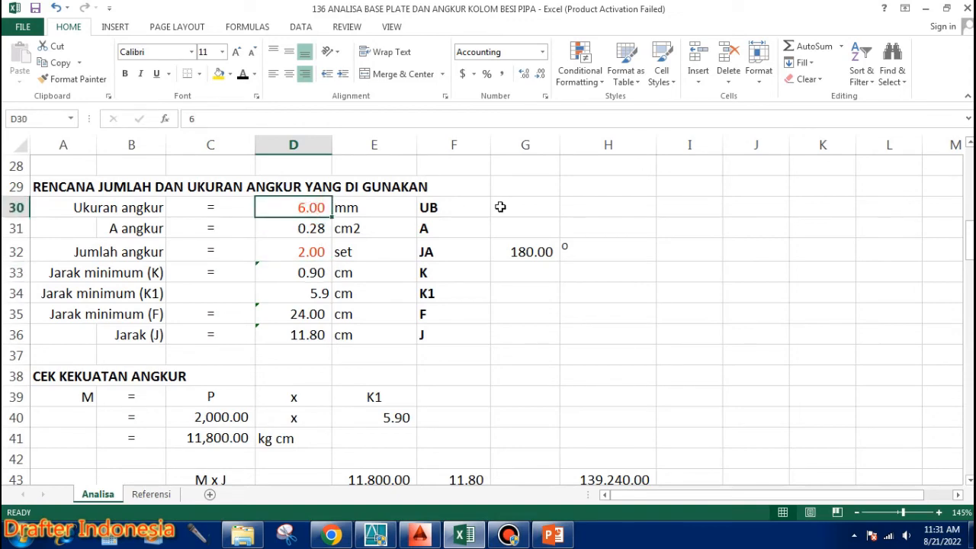
type("10")
key("Return")
scroll(502, 278, "down", 5)
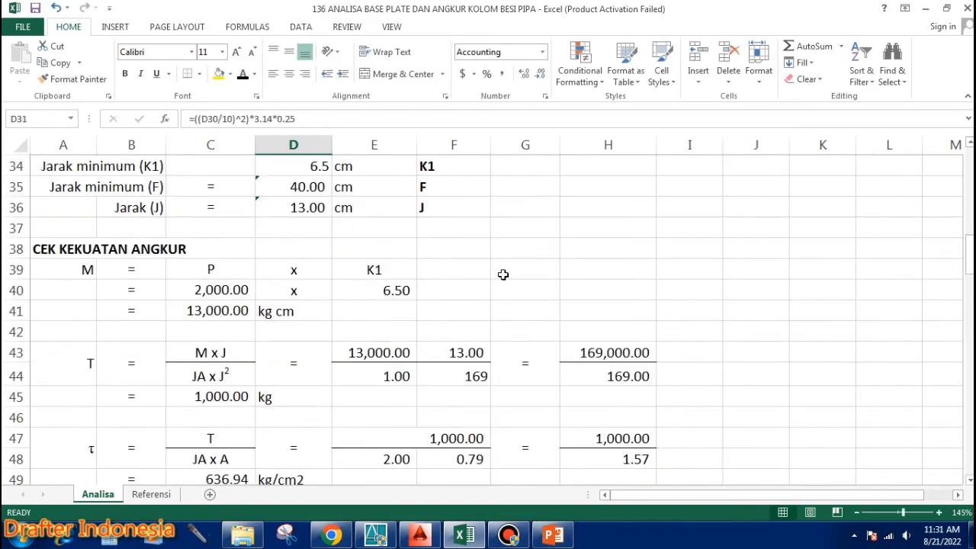
scroll(410, 322, "up", 3)
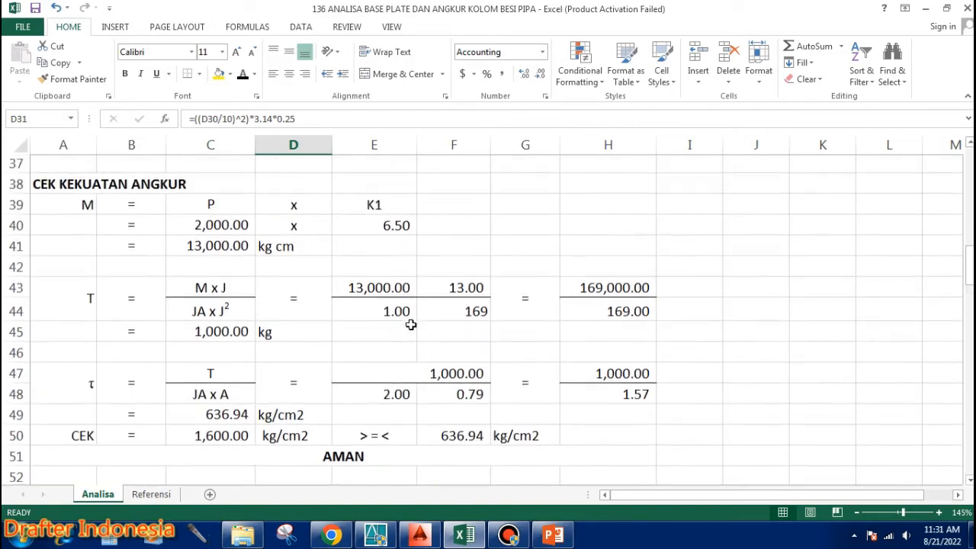
scroll(412, 328, "down", 3)
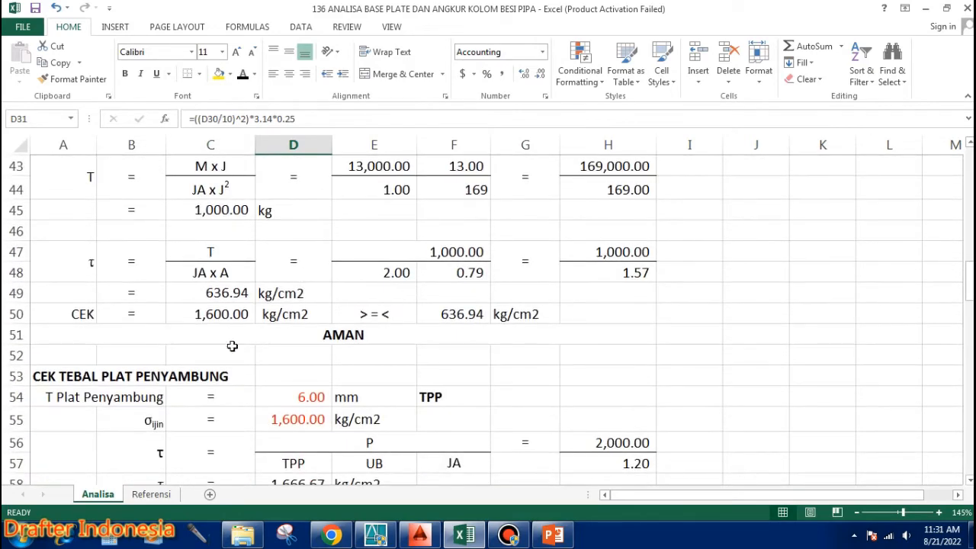
scroll(458, 395, "up", 4)
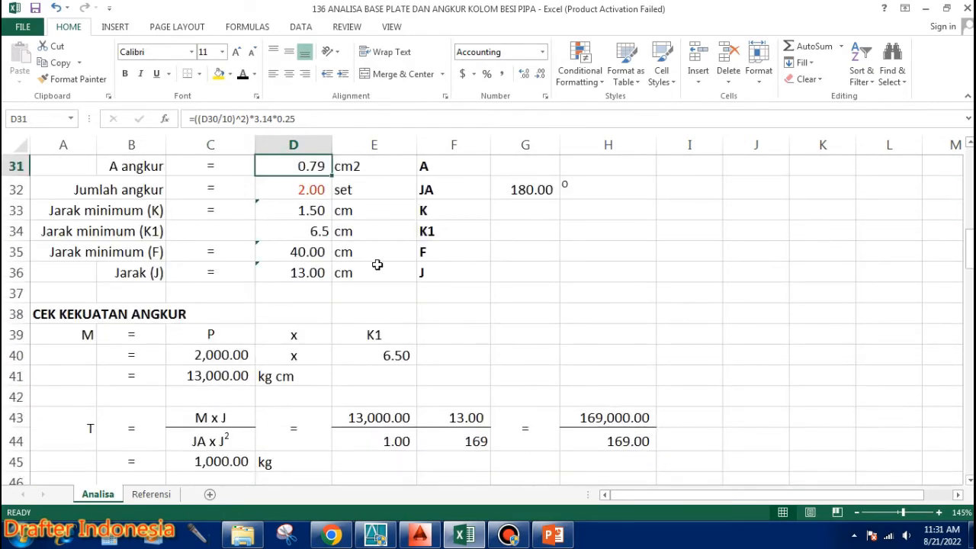
scroll(378, 259, "up", 2)
Set T Plat Penyambung in D54 to 8 mm and review the plate, weld, concrete and bolt distance checks
scroll(338, 279, "down", 8)
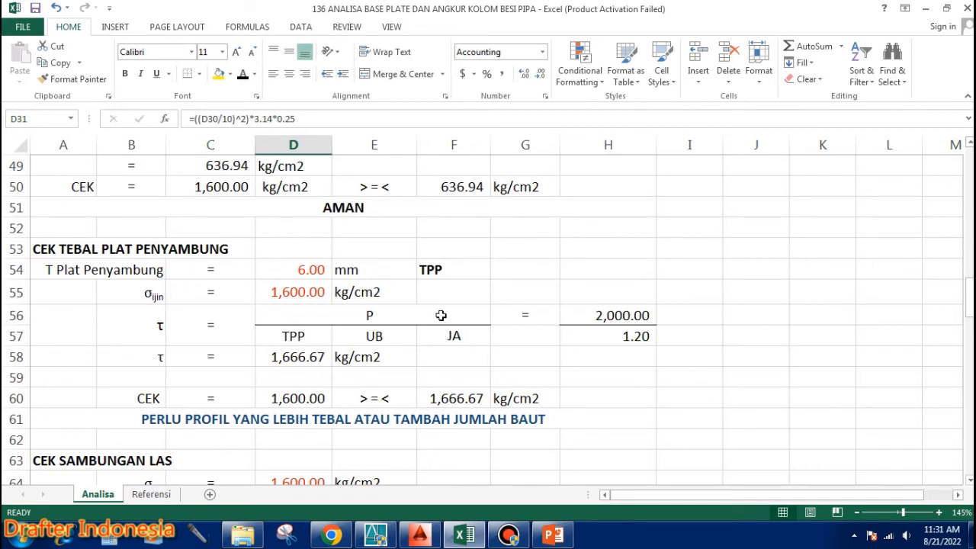
left_click(309, 269)
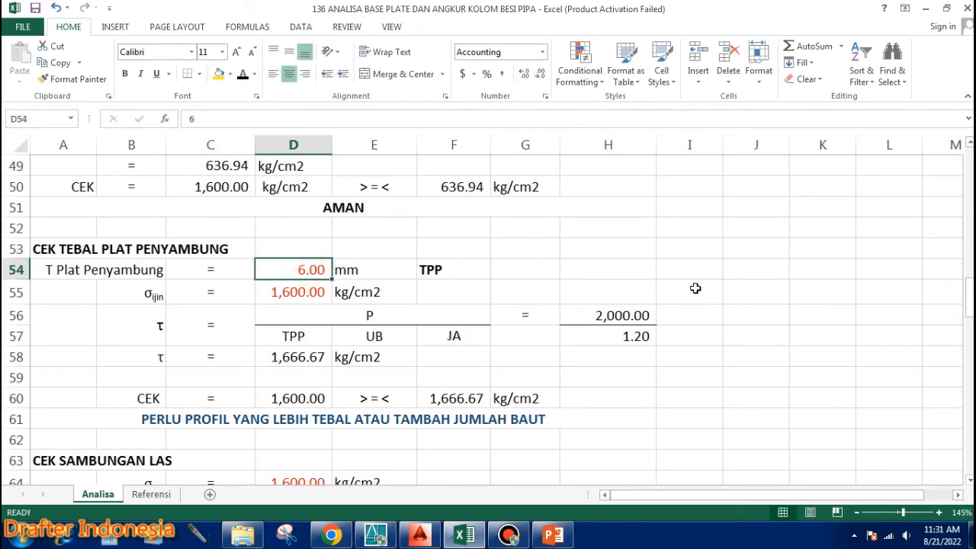
type("8")
key("Return")
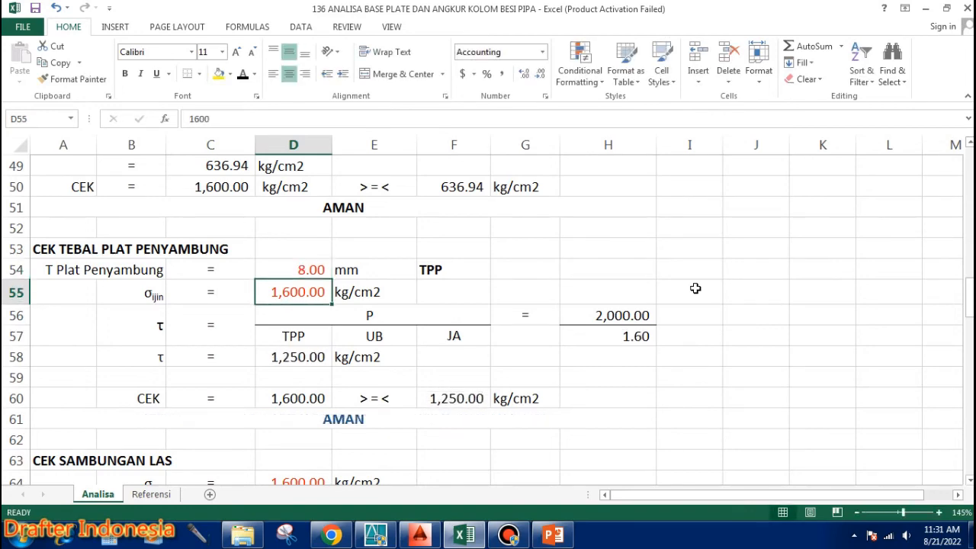
scroll(690, 320, "down", 6)
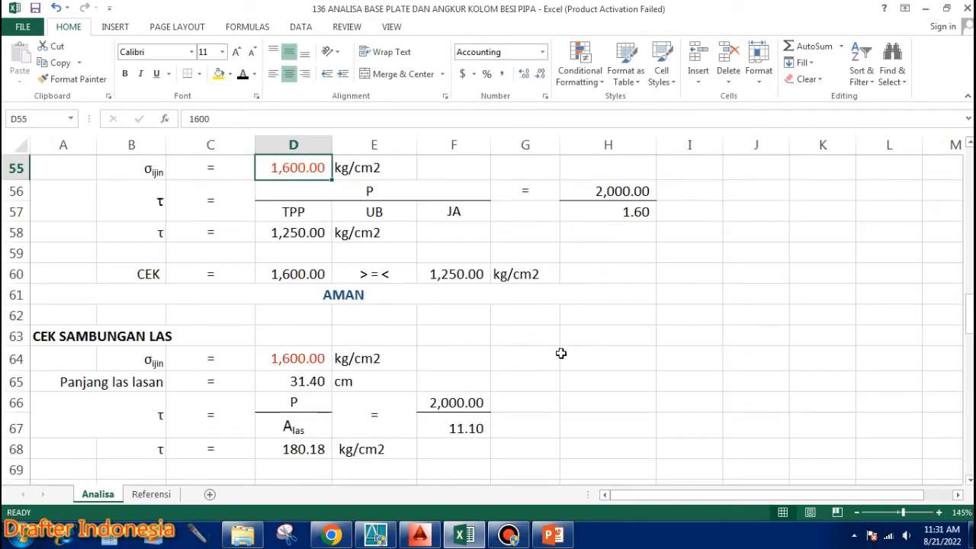
scroll(560, 356, "down", 3)
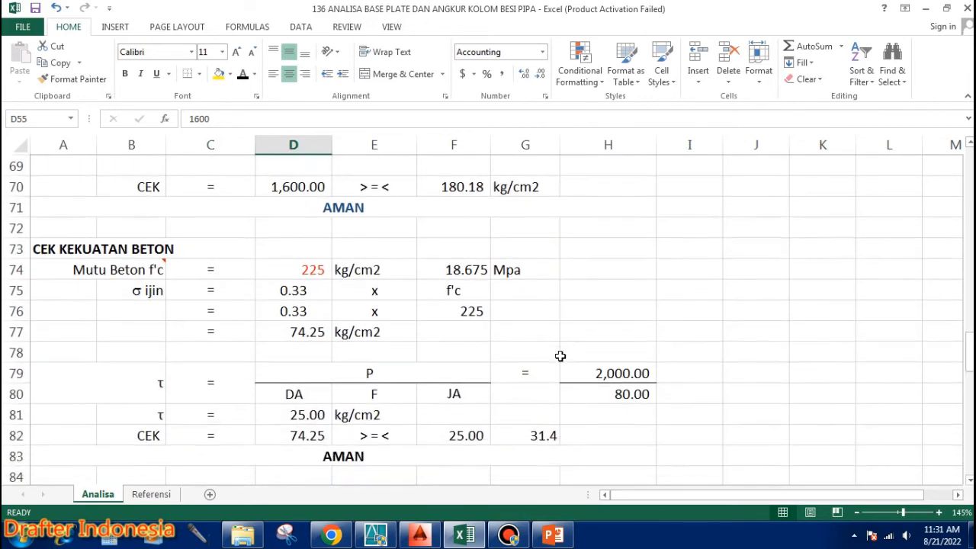
scroll(559, 356, "down", 3)
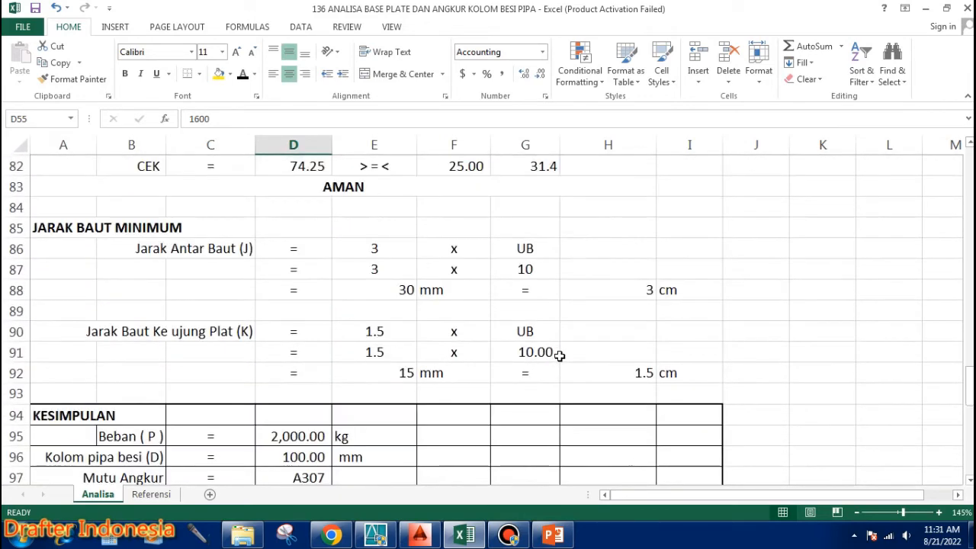
Set Jumlah angkur in D32 of the anchor design inputs to 4 sets
scroll(559, 356, "up", 8)
scroll(558, 356, "up", 13)
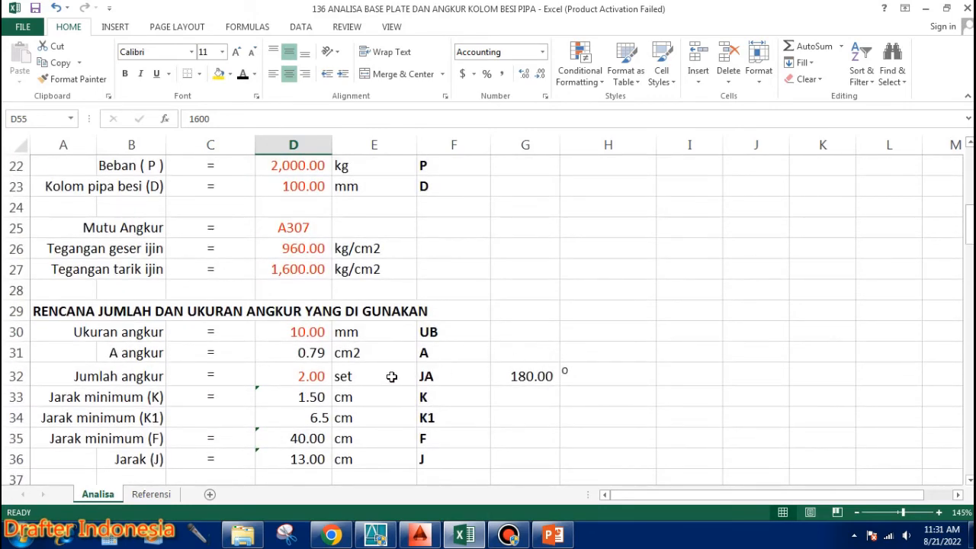
left_click(312, 377)
type("4")
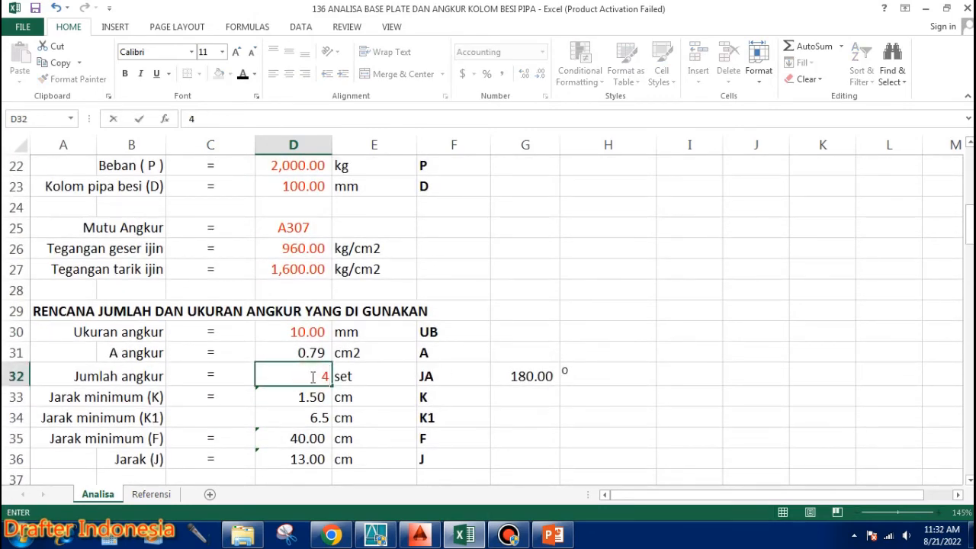
key("Return")
Set Ukuran angkur in D30 to 8 mm and check the anchor strength result
left_click(318, 331)
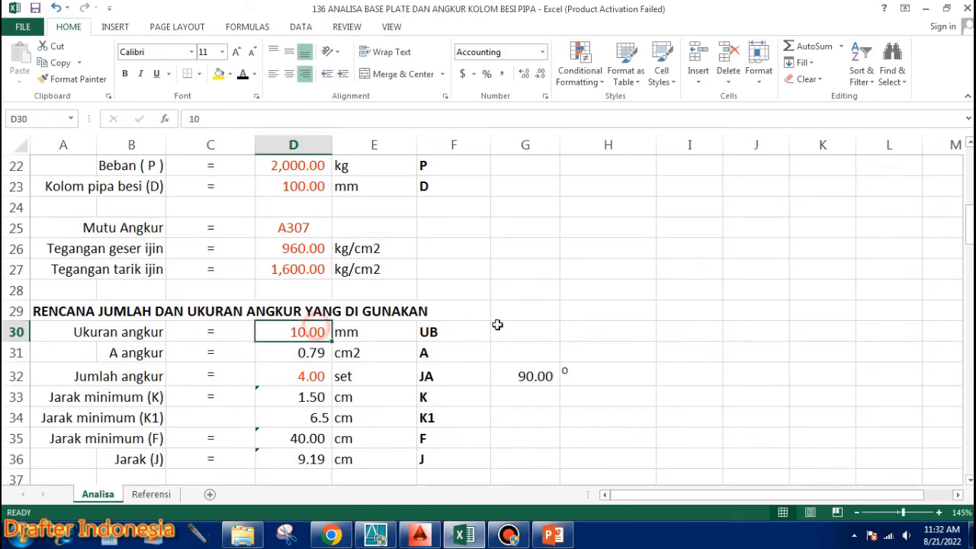
type("8")
key("Return")
scroll(503, 324, "down", 6)
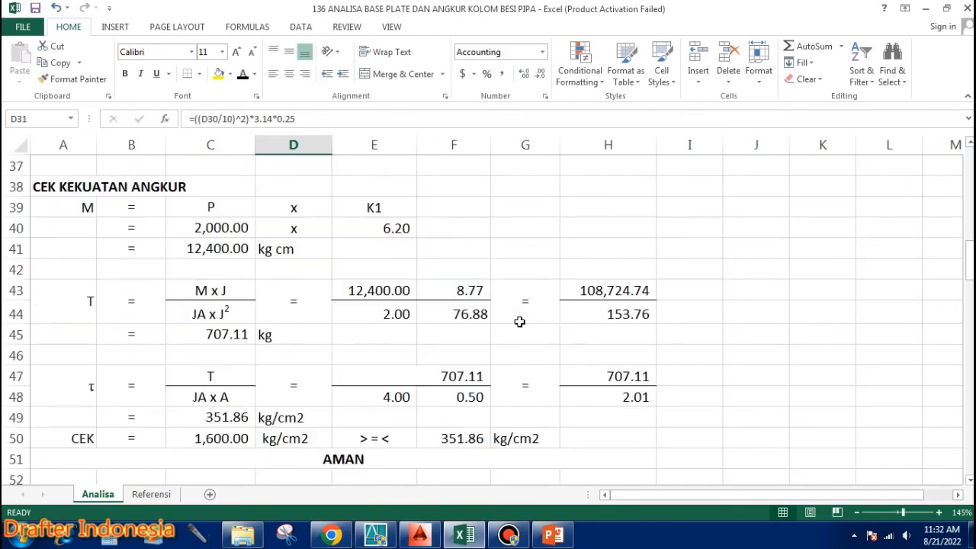
Set T Plat Penyambung in D54 to 6 mm and check the CEK TEBAL PLAT PENYAMBUNG result
scroll(520, 322, "down", 2)
left_click(314, 334)
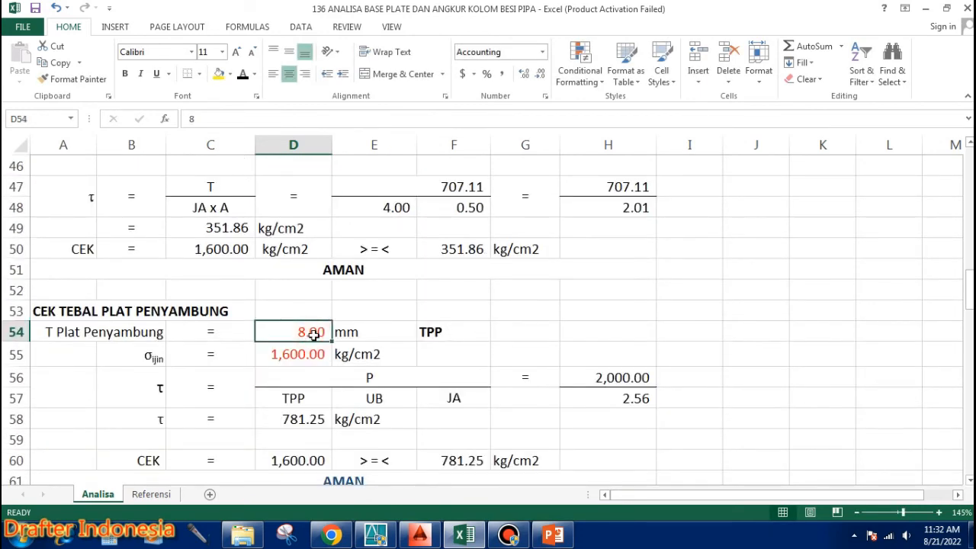
type("6")
key("Return")
scroll(614, 335, "down", 2)
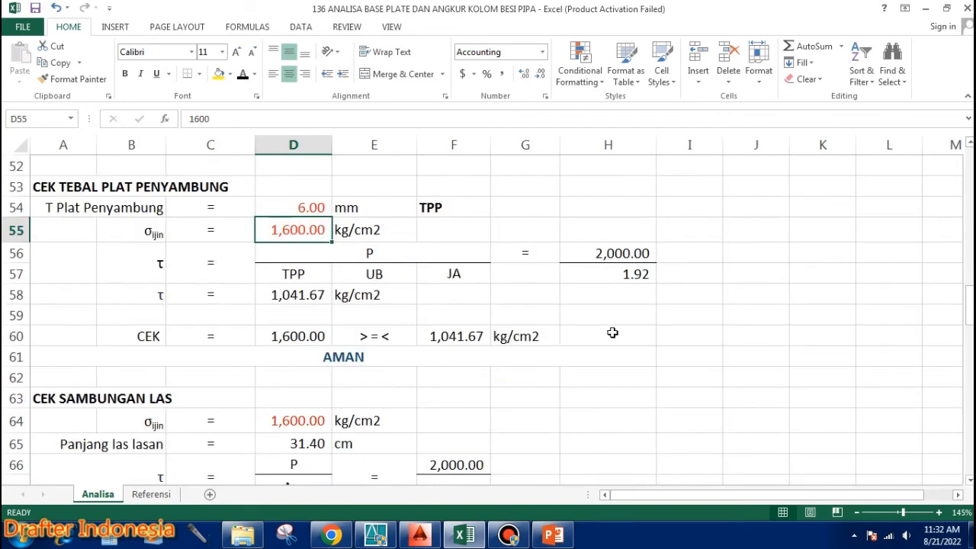
Review the plate thickness, weld and concrete checks and the KESIMPULAN summary table for the current anchor and plate inputs
scroll(612, 333, "up", 1)
scroll(540, 342, "down", 2)
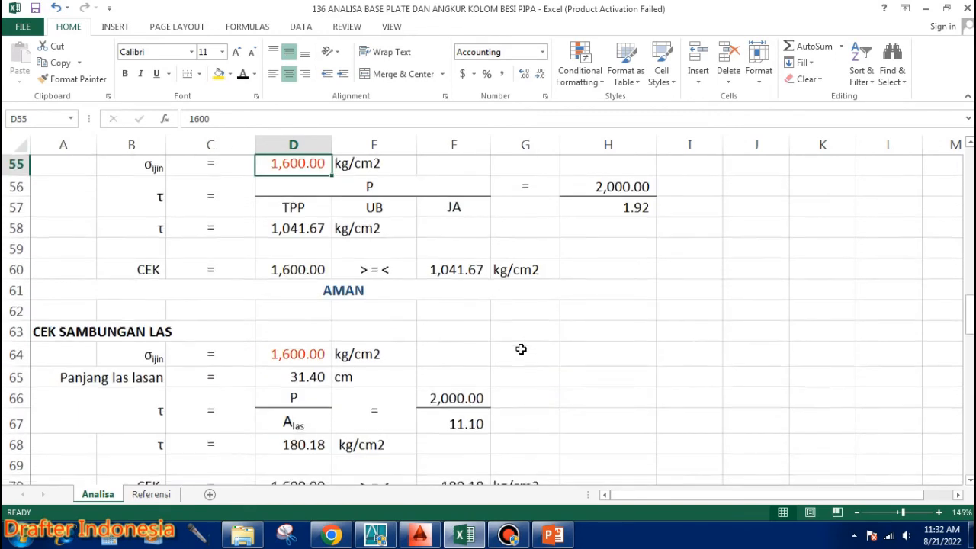
scroll(521, 348, "down", 3)
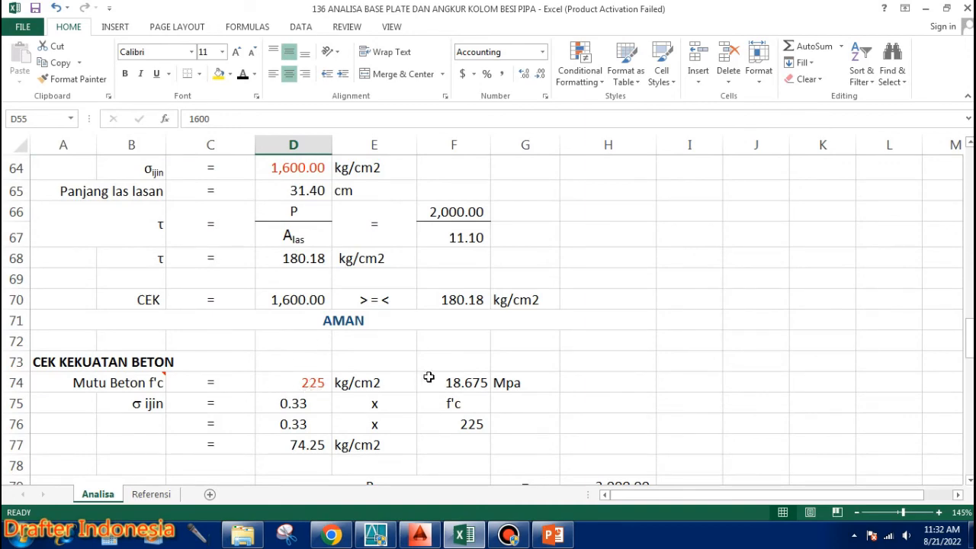
scroll(423, 378, "down", 5)
scroll(476, 353, "down", 8)
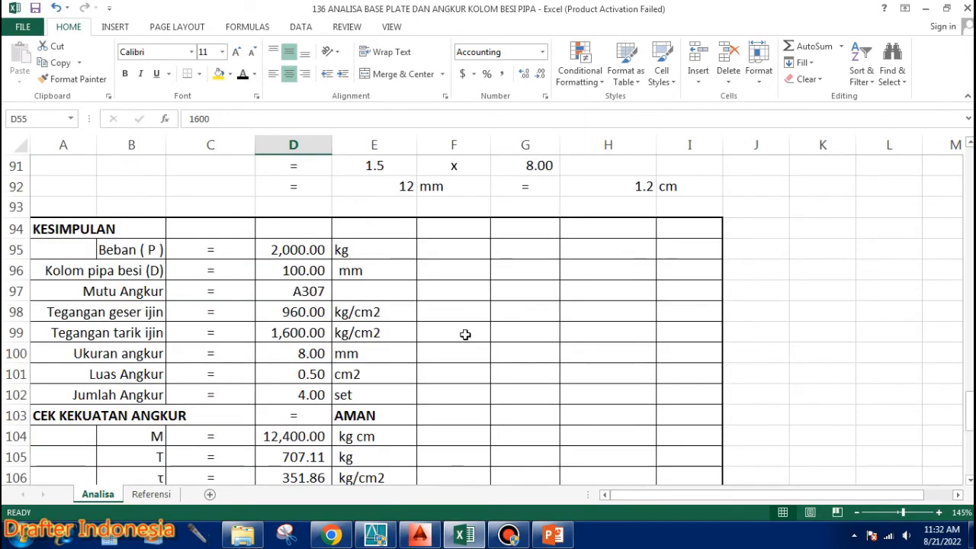
scroll(466, 321, "down", 4)
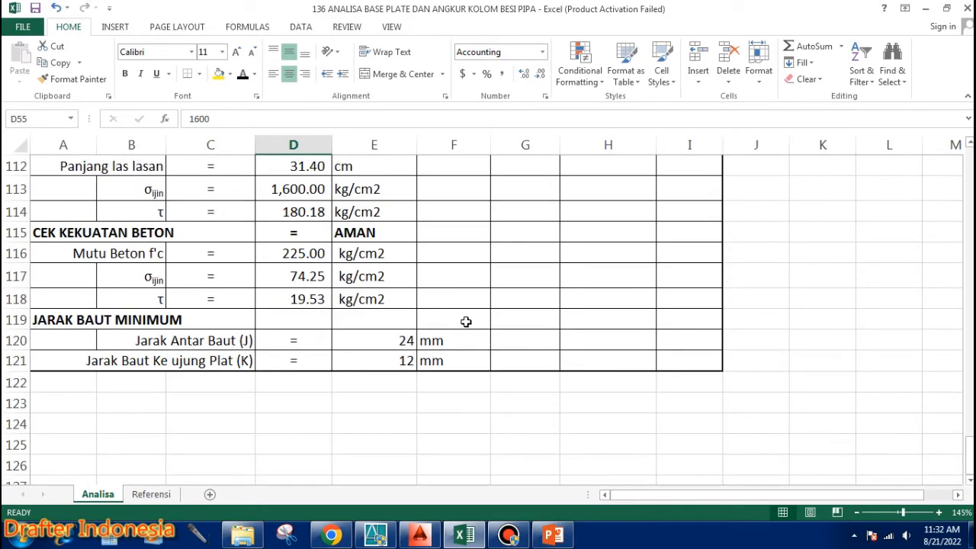
scroll(466, 321, "up", 4)
scroll(466, 321, "up", 4)
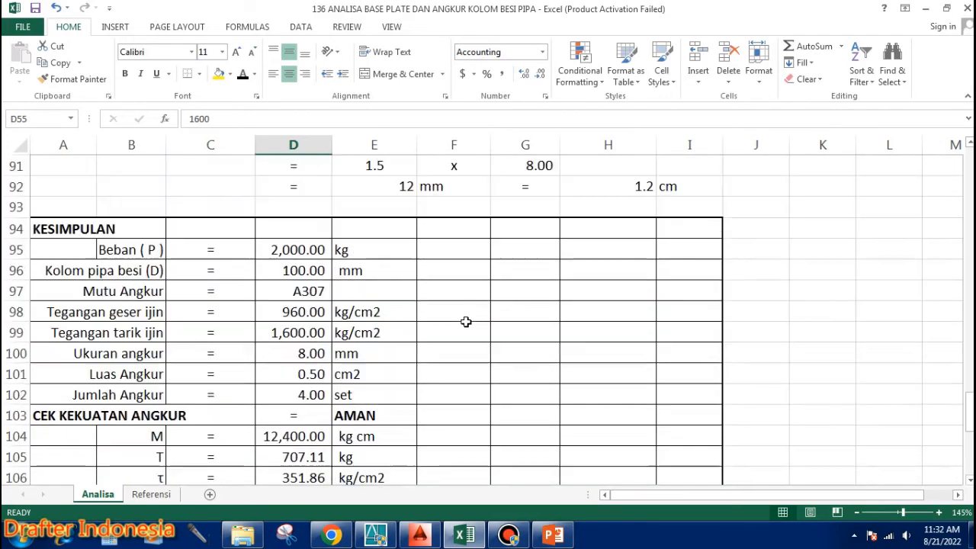
Examine the base plate drawings, the planned anchor size and count inputs, and the CEK KEKUATAN ANGKUR calculation
scroll(465, 321, "up", 16)
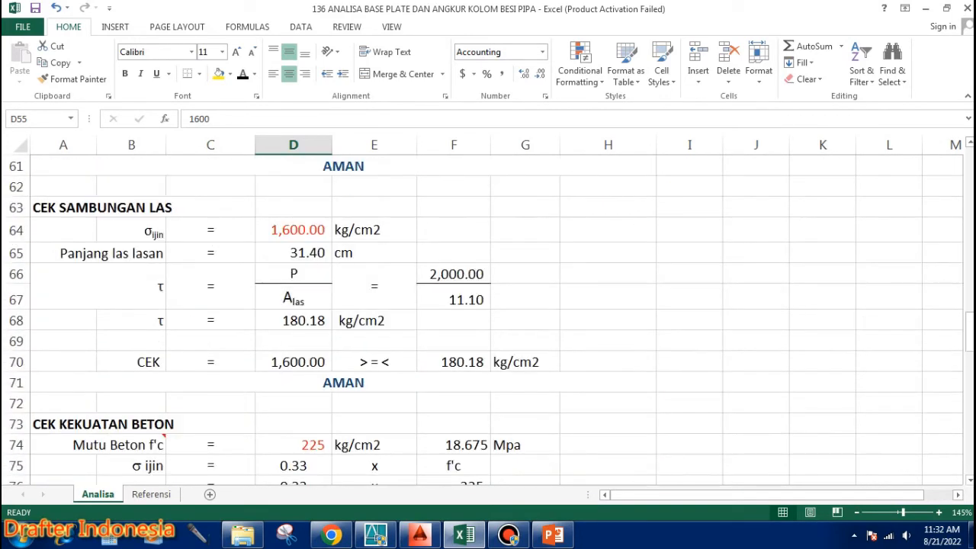
left_click_drag(970, 274, 970, 152)
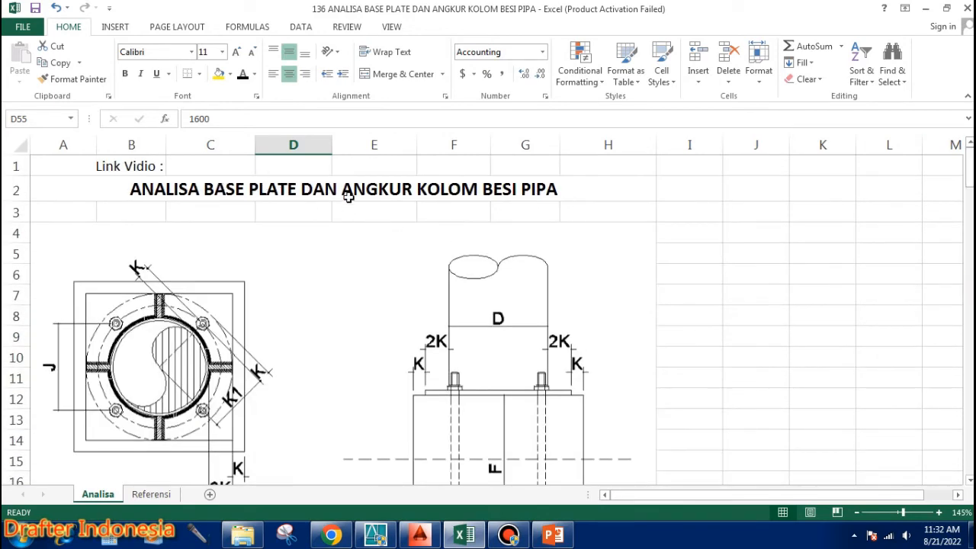
scroll(498, 201, "down", 12)
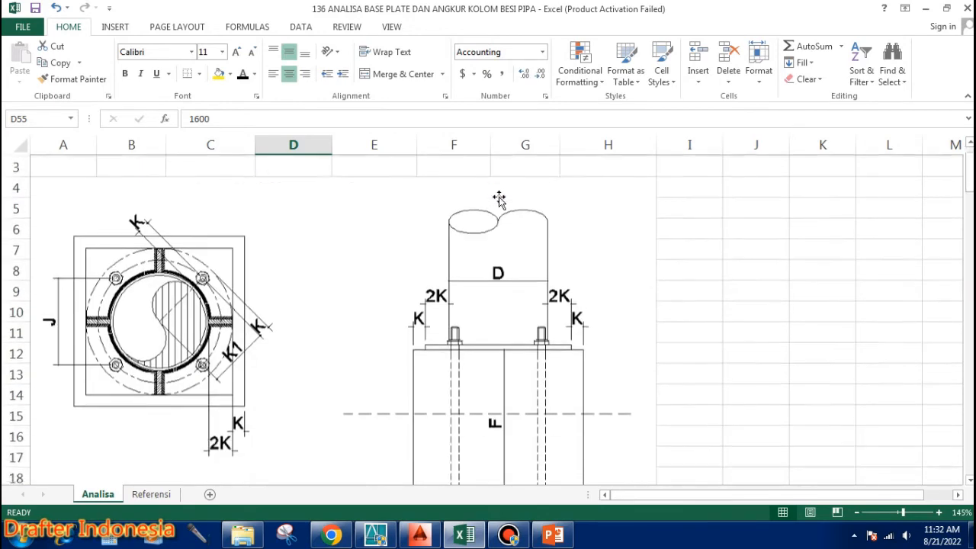
scroll(459, 236, "up", 4)
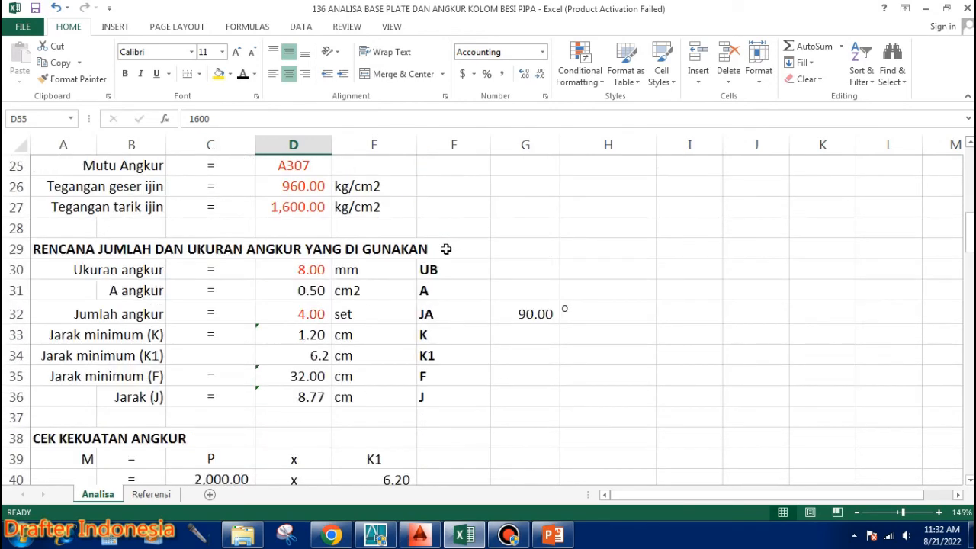
scroll(446, 248, "down", 1)
scroll(446, 248, "up", 1)
scroll(507, 334, "down", 2)
scroll(334, 333, "down", 1)
scroll(334, 333, "down", 3)
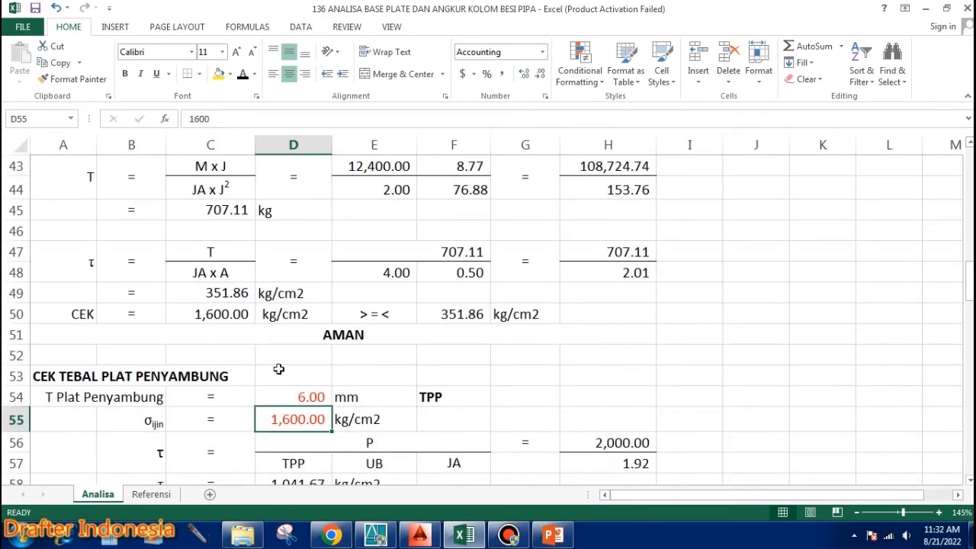
Go through the connecting plate, weld, concrete and minimum bolt distance sections down to the end of the KESIMPULAN table
scroll(281, 369, "down", 5)
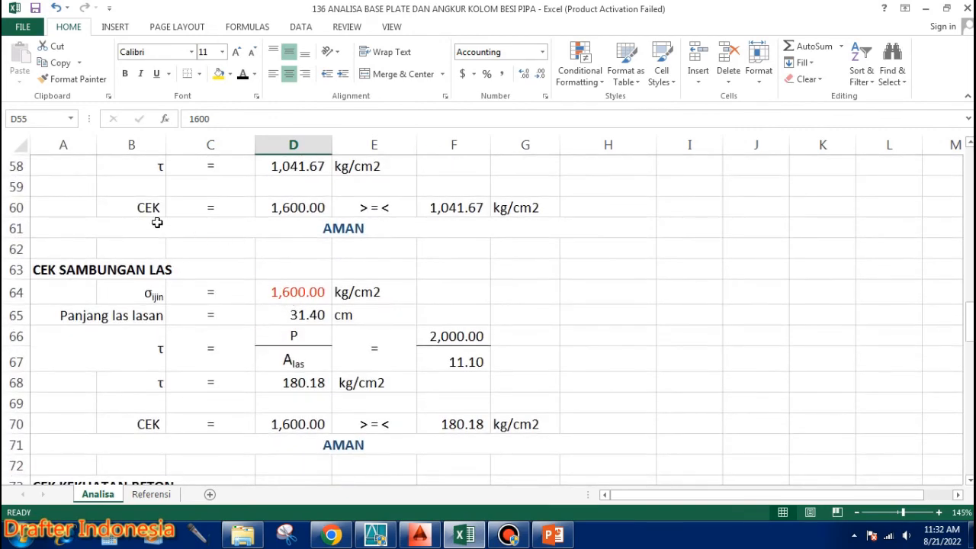
scroll(258, 292, "down", 2)
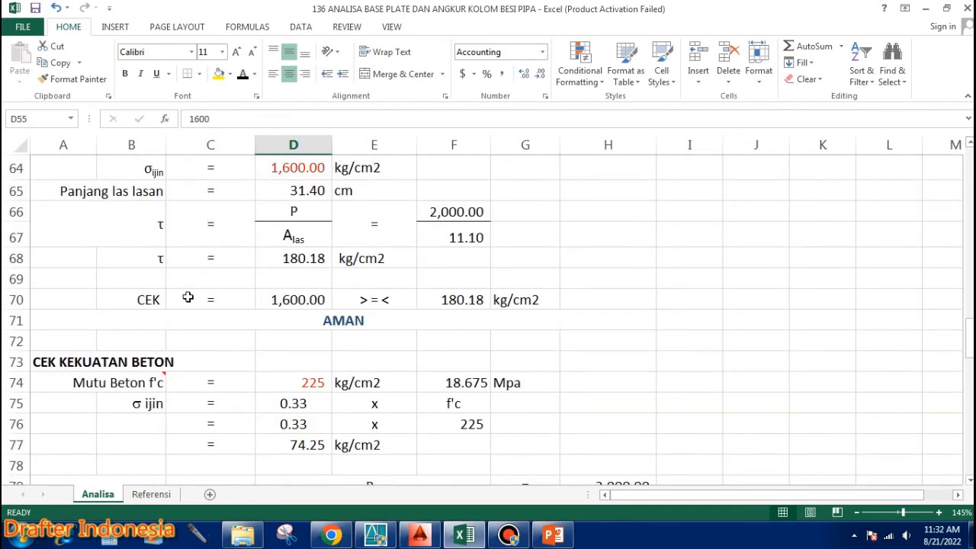
scroll(233, 386, "down", 4)
scroll(257, 353, "down", 1)
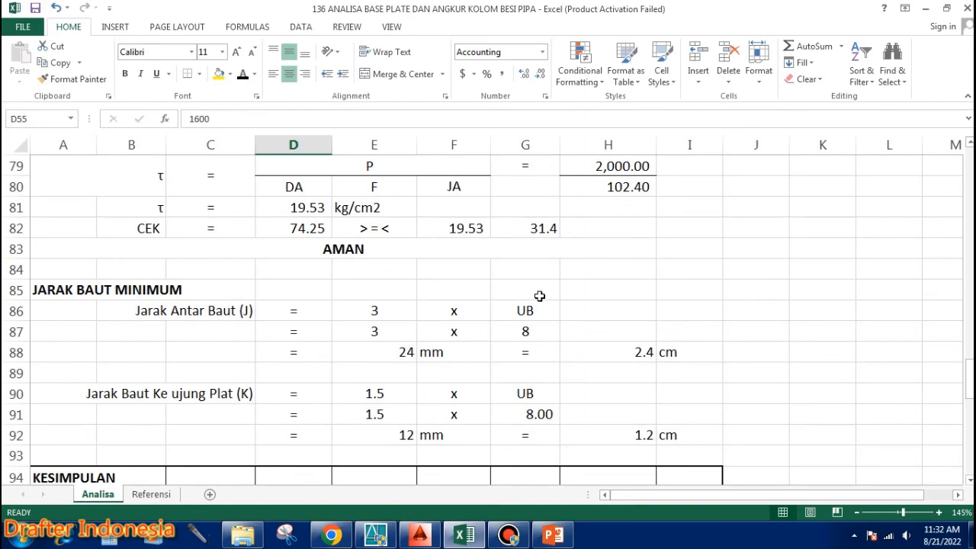
scroll(539, 296, "down", 11)
scroll(664, 301, "down", 1)
scroll(747, 301, "up", 2)
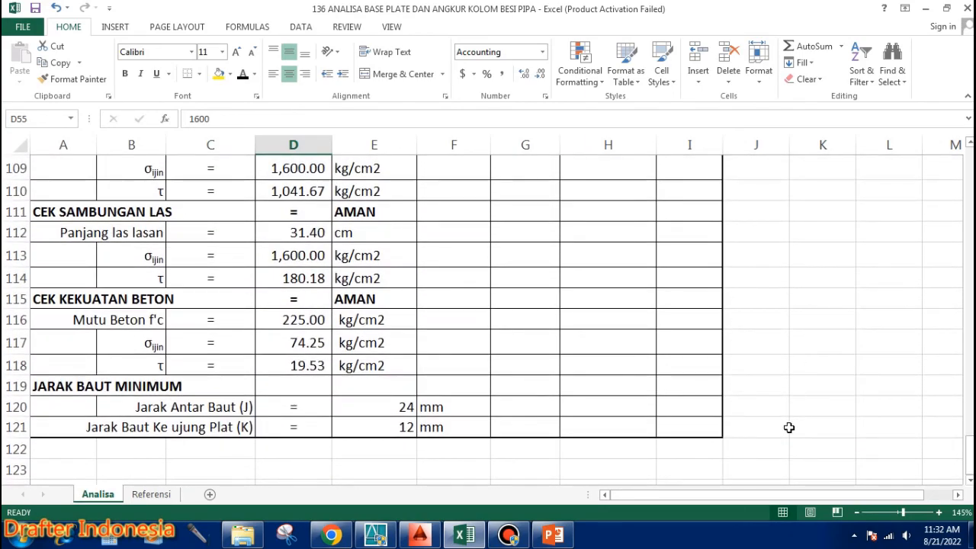